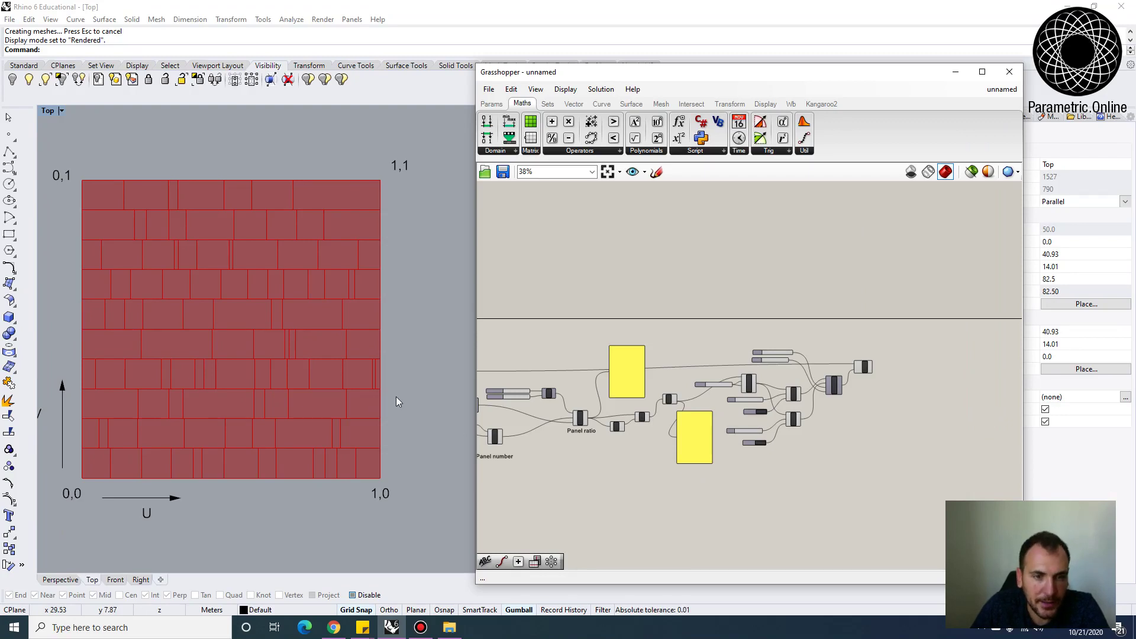
Examine the end of the panel definition and the red UV panel preview beside the baked white panels.
{"action": "scroll", "coordinate": [737, 463], "scroll_direction": "up", "scroll_amount": 5}
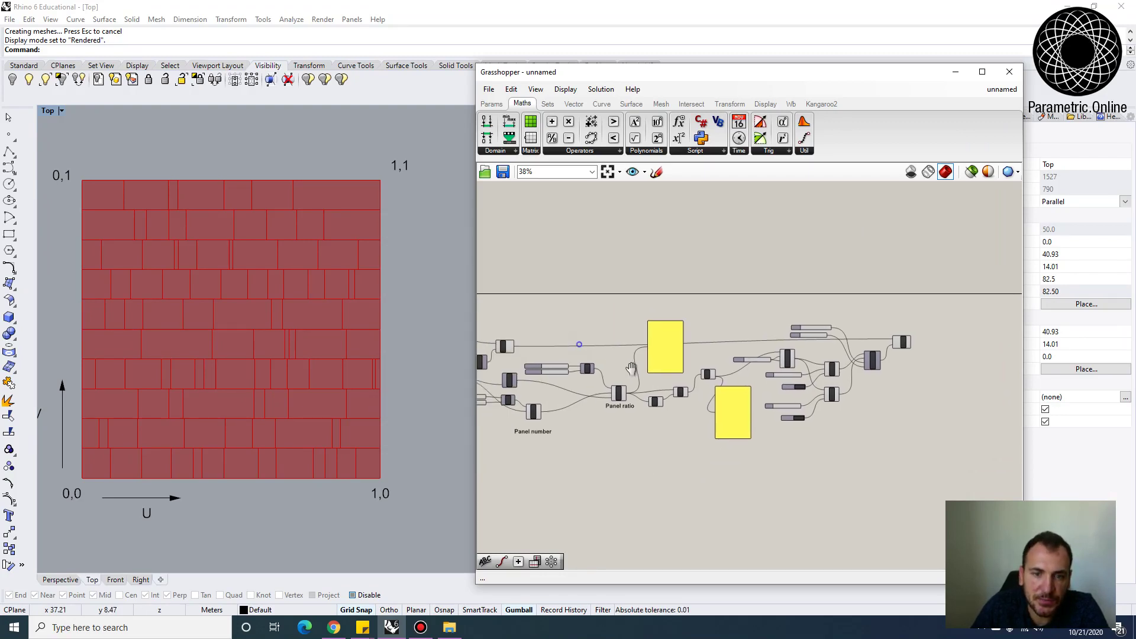
{"action": "scroll", "coordinate": [531, 333], "scroll_direction": "down", "scroll_amount": 5}
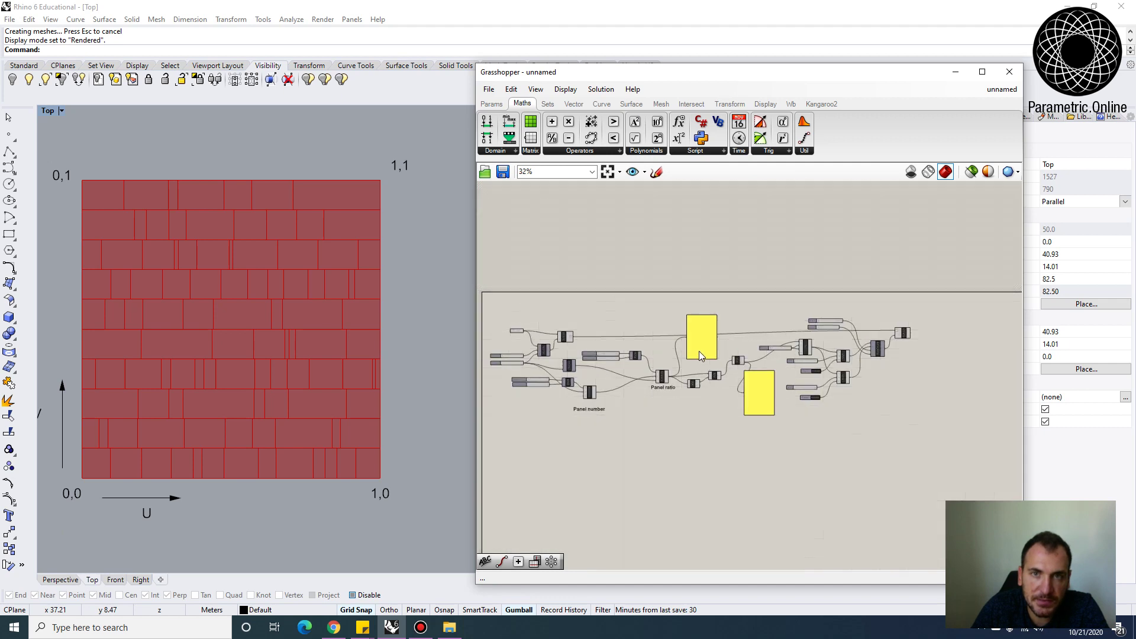
{"action": "scroll", "coordinate": [836, 373], "scroll_direction": "up", "scroll_amount": 4}
{"action": "right_click_drag", "start_coordinate": [915, 382], "coordinate": [804, 341]}
{"action": "scroll", "coordinate": [824, 343], "scroll_direction": "up", "scroll_amount": 2}
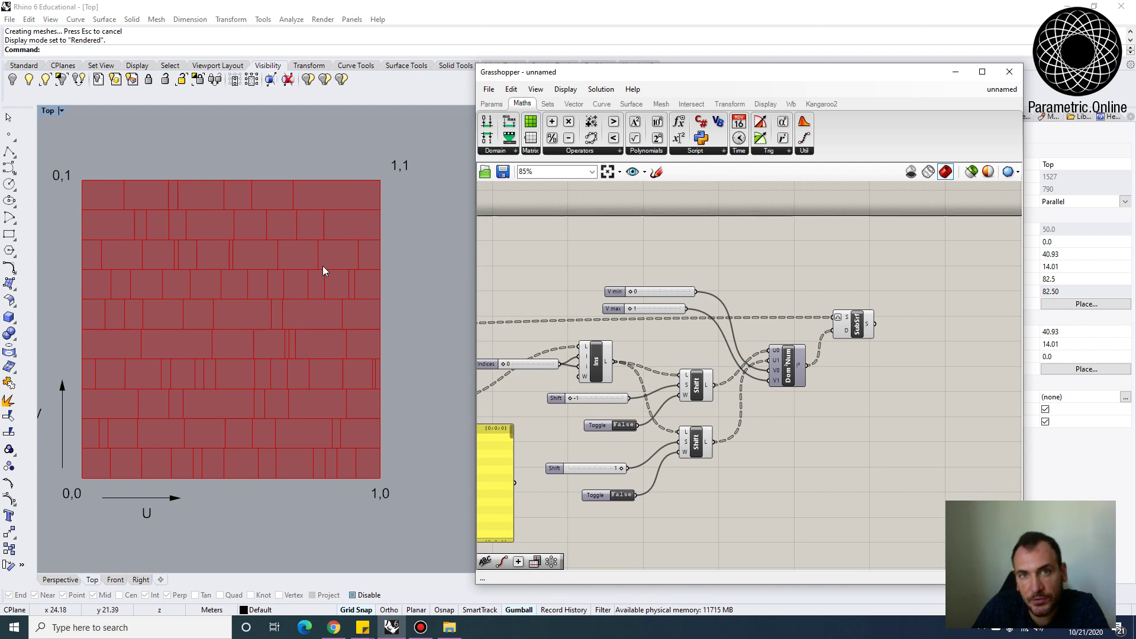
{"action": "scroll", "coordinate": [321, 265], "scroll_direction": "down", "scroll_amount": 4}
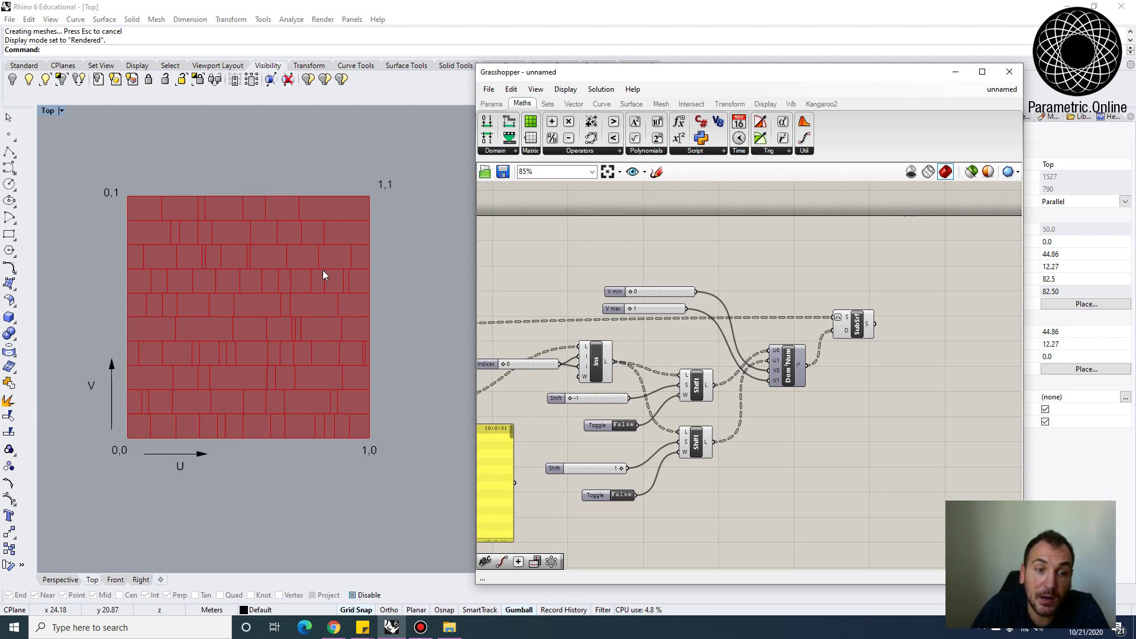
{"action": "right_click_drag", "start_coordinate": [308, 390], "coordinate": [320, 414]}
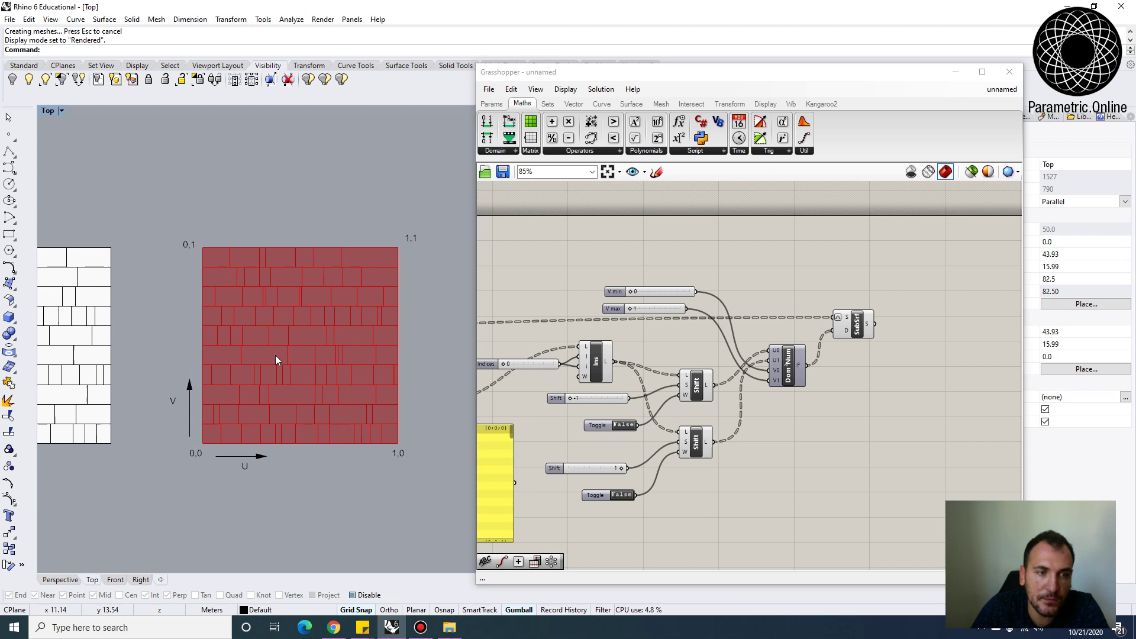
{"action": "scroll", "coordinate": [302, 325], "scroll_direction": "down", "scroll_amount": 2}
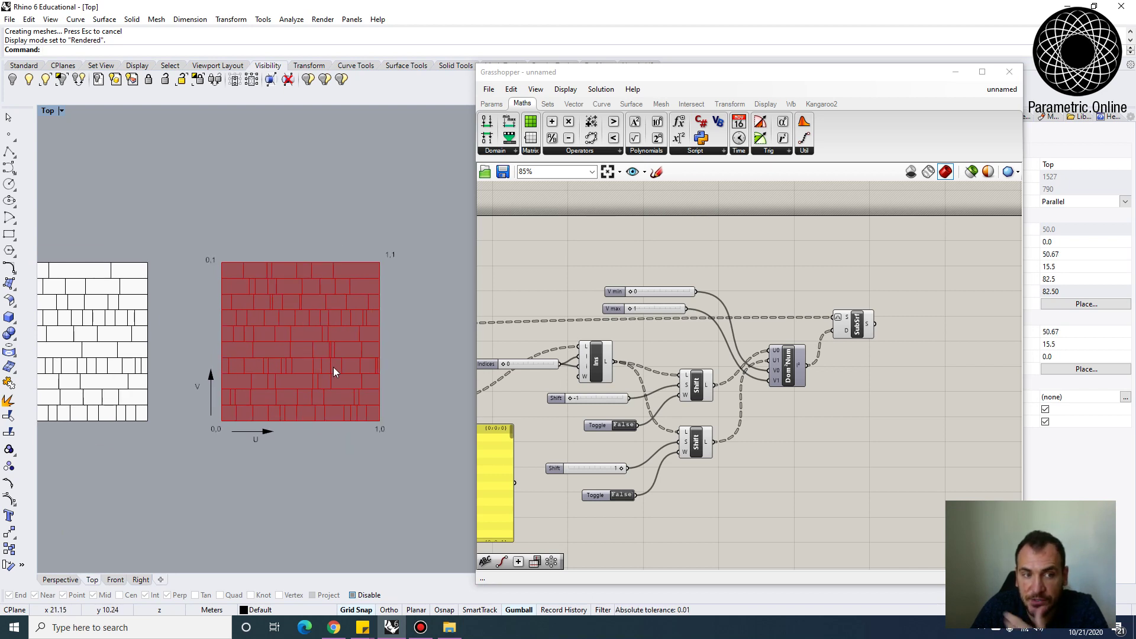
{"action": "right_click_drag", "start_coordinate": [194, 433], "coordinate": [297, 362]}
Move one panel from the right end of the white grid's second-lowest row to the empty space below, and select it.
{"action": "left_click_drag", "start_coordinate": [254, 327], "coordinate": [297, 447]}
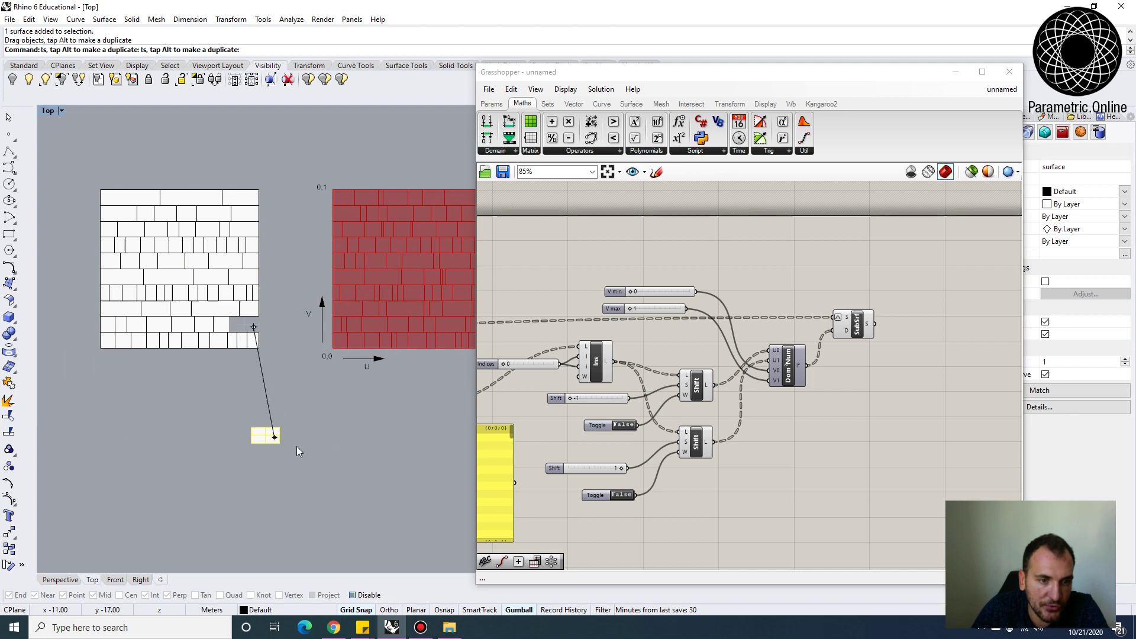
{"action": "scroll", "coordinate": [267, 448], "scroll_direction": "up", "scroll_amount": 4}
{"action": "right_click_drag", "start_coordinate": [223, 264], "coordinate": [216, 337]}
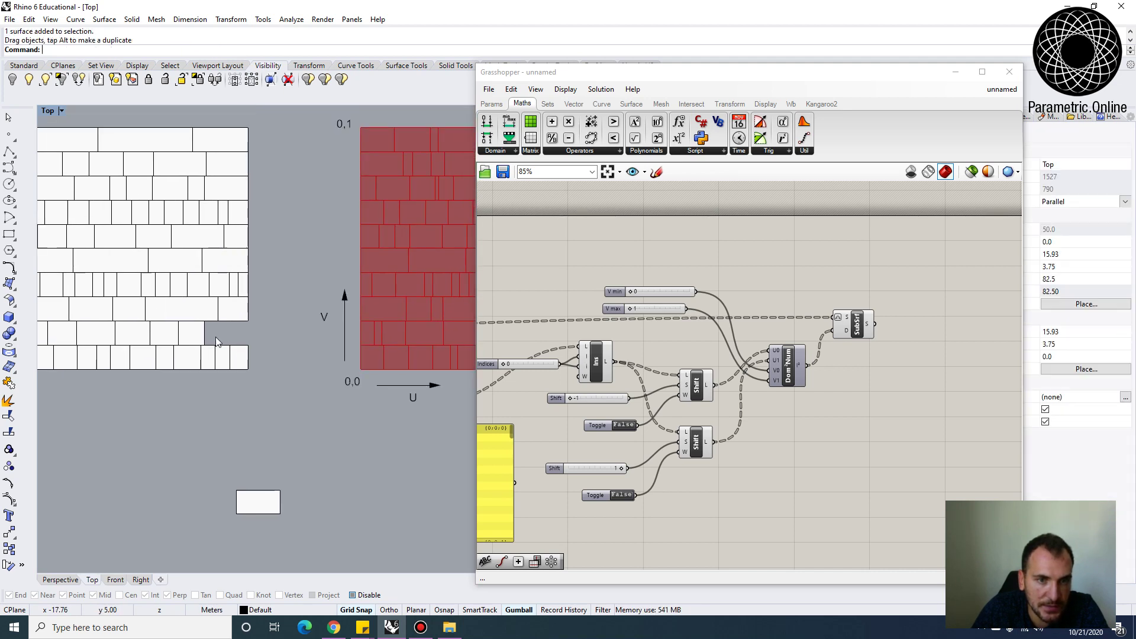
{"action": "scroll", "coordinate": [216, 337], "scroll_direction": "down", "scroll_amount": 4}
{"action": "right_click_drag", "start_coordinate": [349, 303], "coordinate": [242, 318]}
{"action": "right_click_drag", "start_coordinate": [214, 362], "coordinate": [263, 327]}
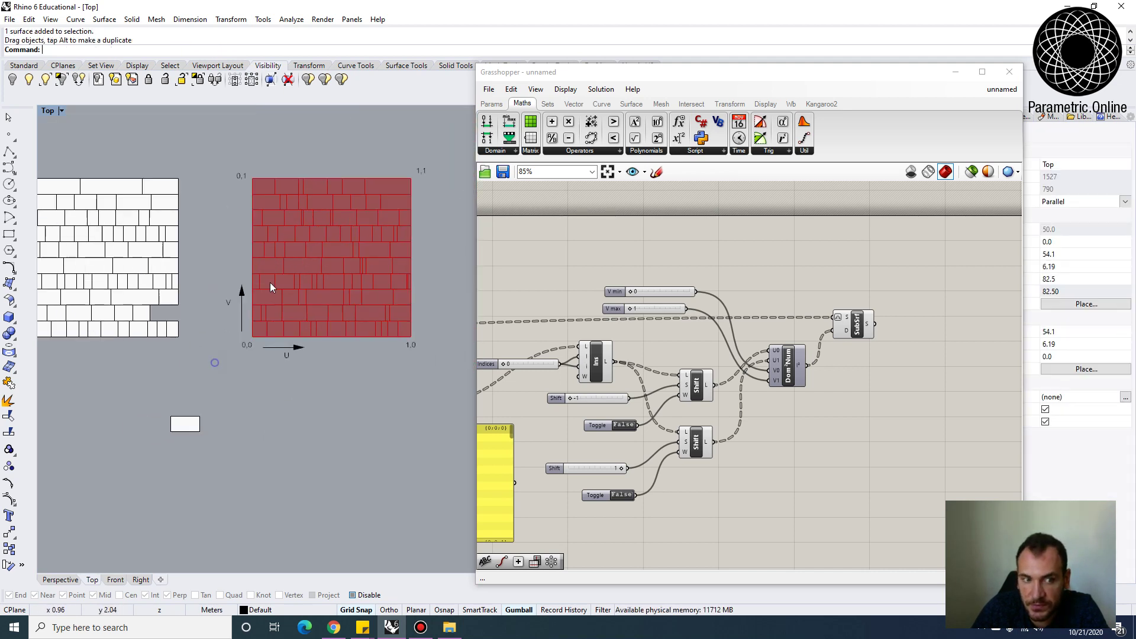
{"action": "scroll", "coordinate": [185, 467], "scroll_direction": "up", "scroll_amount": 4}
{"action": "left_click", "coordinate": [175, 372]}
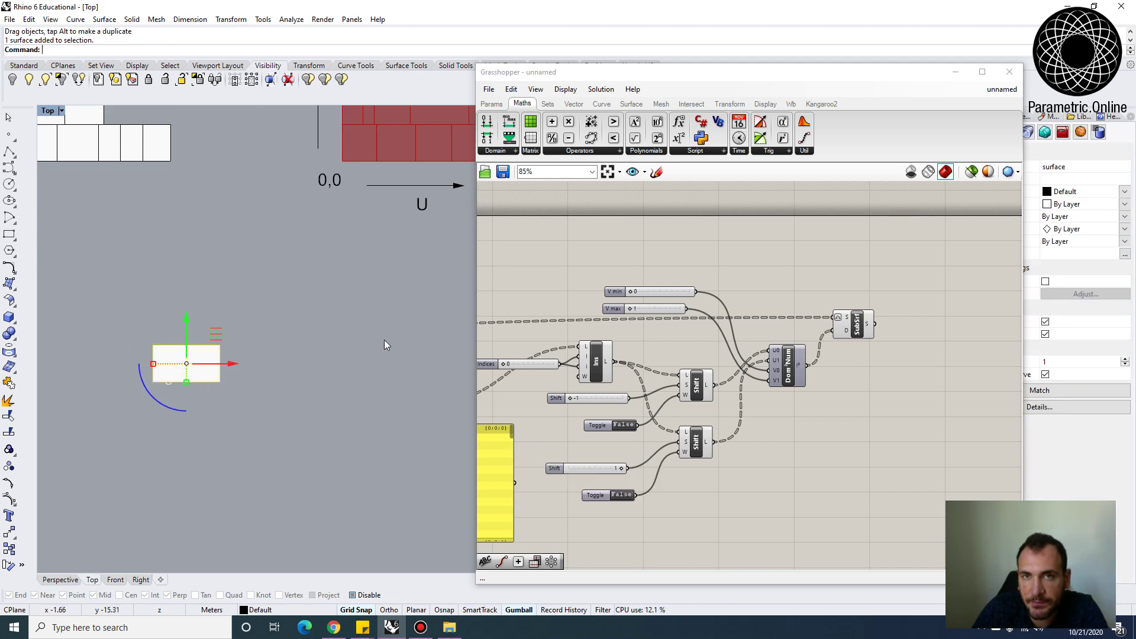
Add a Surface parameter in the empty canvas area below the definition and reference the single moved panel in it.
{"action": "right_click_drag", "start_coordinate": [661, 449], "coordinate": [735, 256]}
{"action": "scroll", "coordinate": [734, 263], "scroll_direction": "down", "scroll_amount": 4}
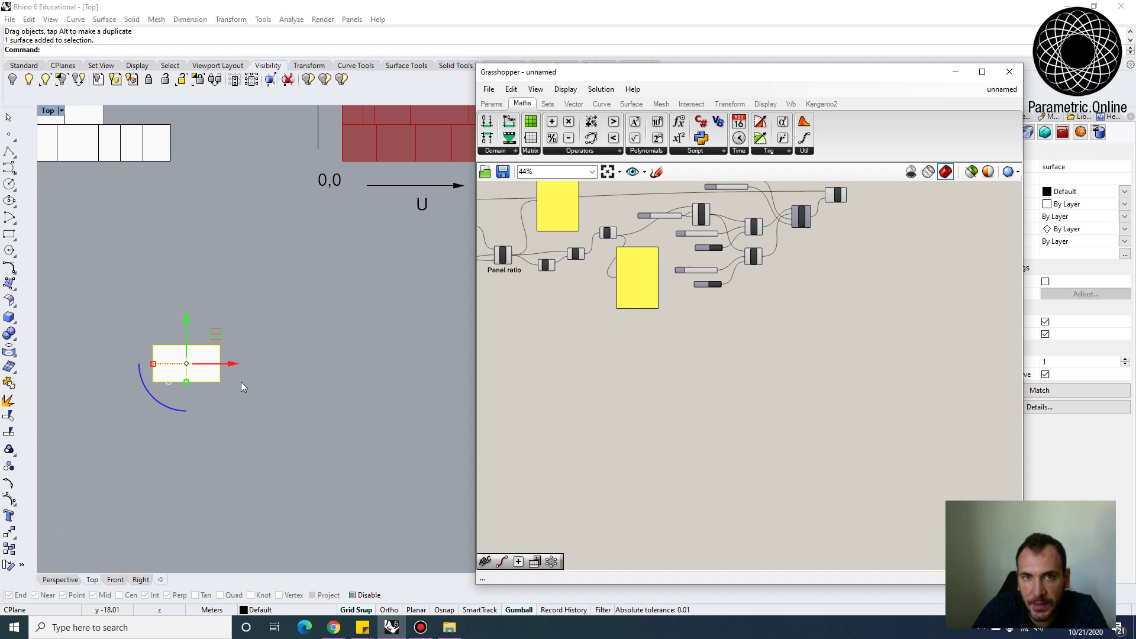
{"action": "scroll", "coordinate": [240, 382], "scroll_direction": "down", "scroll_amount": 3}
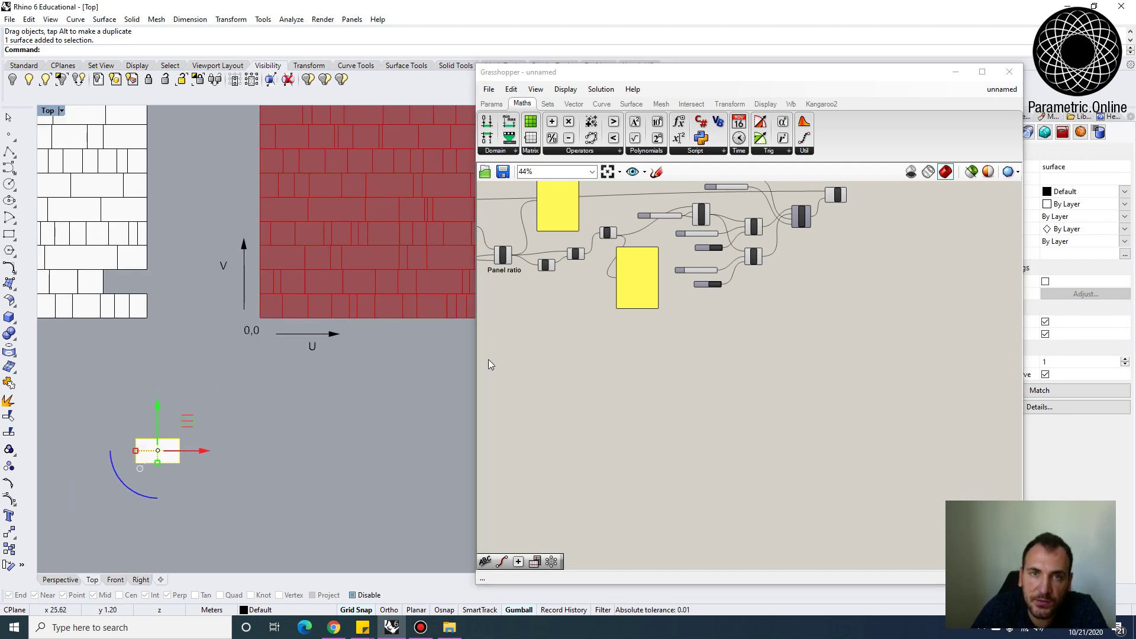
{"action": "right_click_drag", "start_coordinate": [520, 375], "coordinate": [744, 405]}
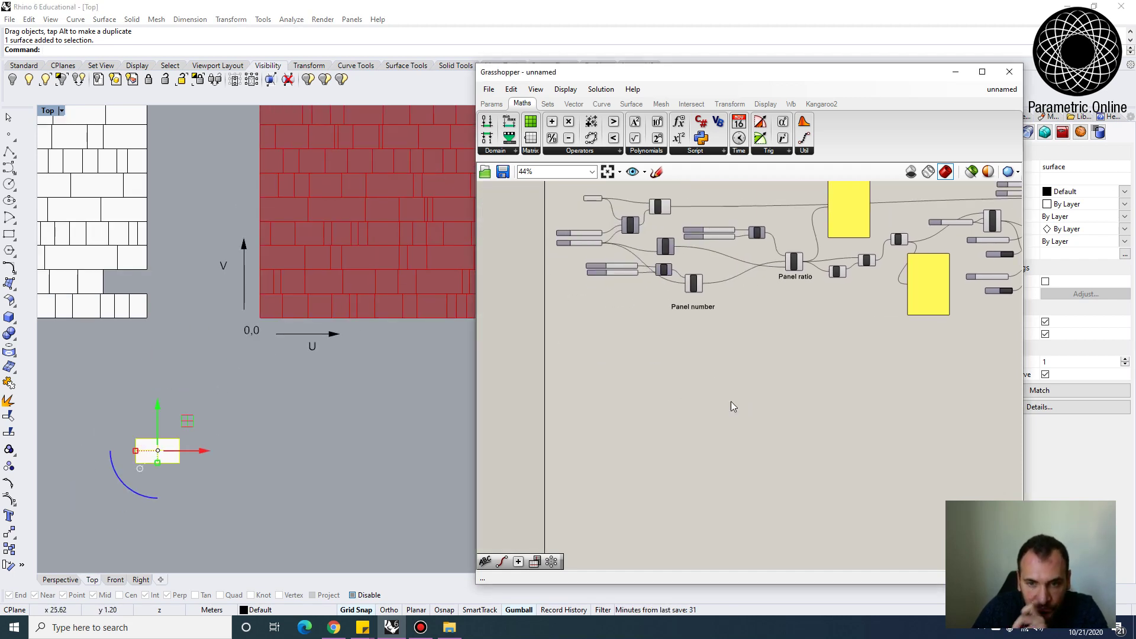
{"action": "double_click", "coordinate": [693, 455]}
{"action": "type", "text": "srf"}
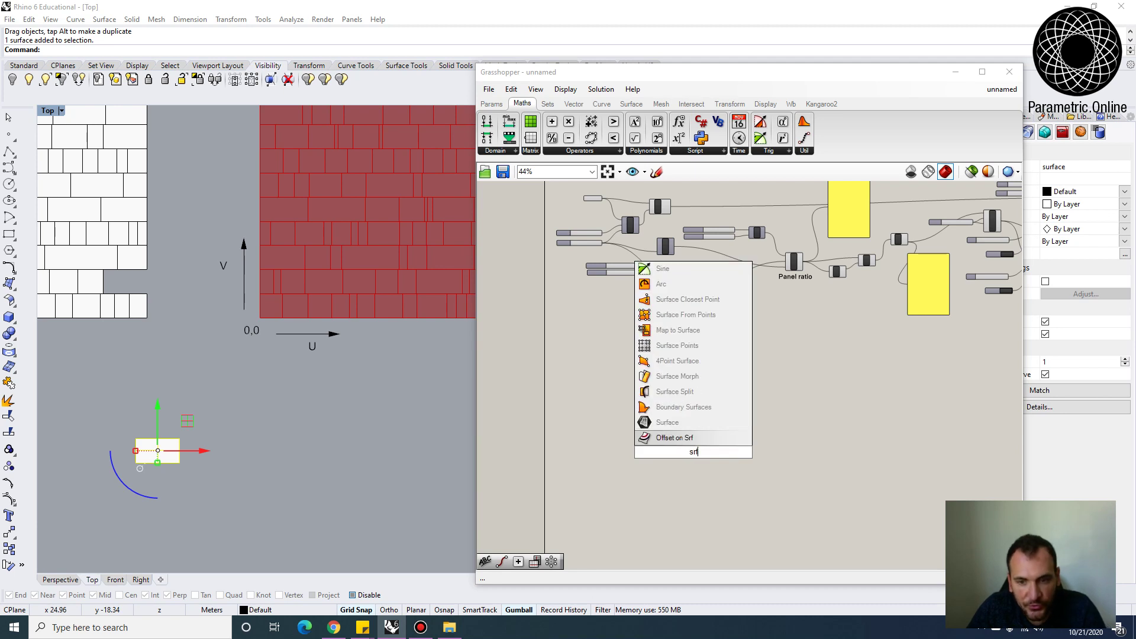
{"action": "left_click", "coordinate": [679, 422]}
{"action": "scroll", "coordinate": [692, 449], "scroll_direction": "up", "scroll_amount": 5}
{"action": "right_click", "coordinate": [709, 444]}
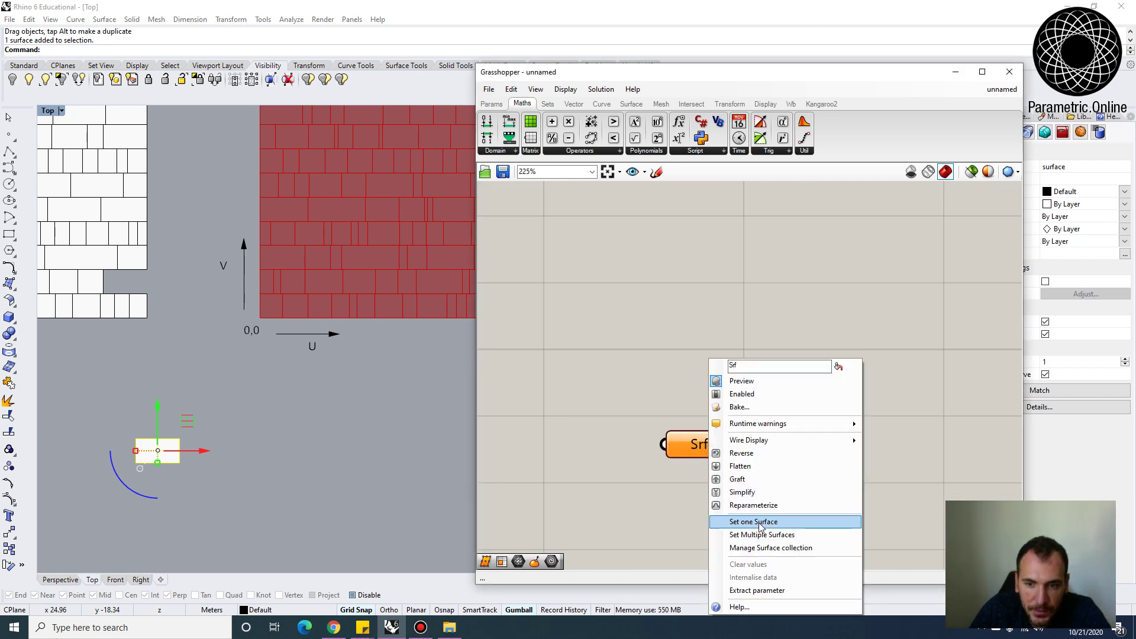
{"action": "left_click", "coordinate": [762, 522]}
{"action": "left_click", "coordinate": [157, 452]}
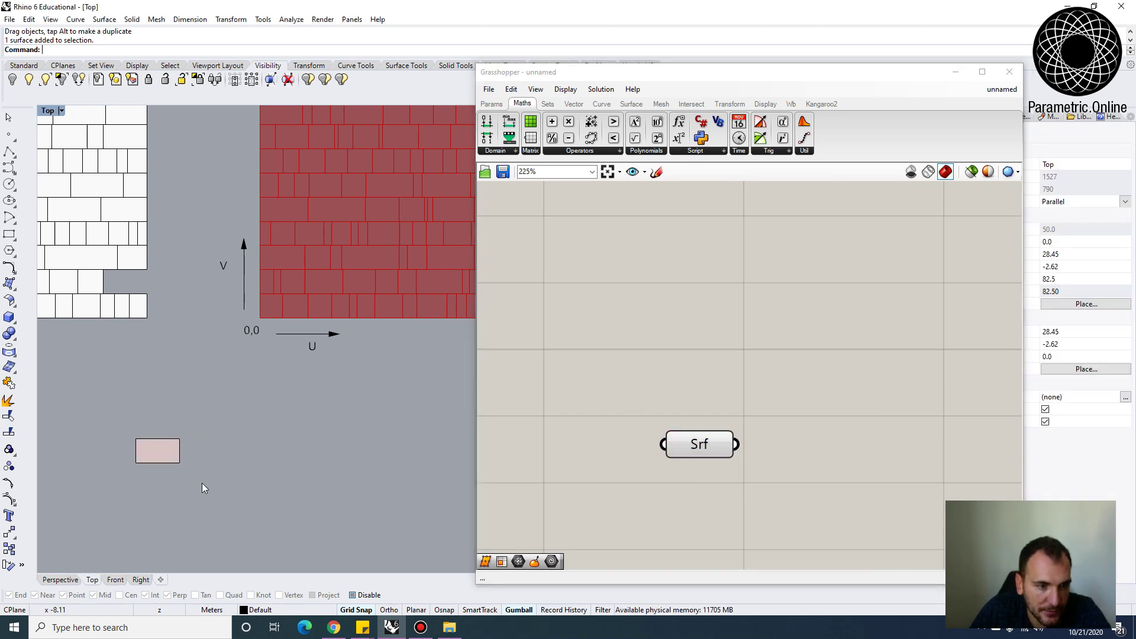
Maximize the Perspective view, shift the Grasshopper window aside, and zoom to the selected panel.
{"action": "double_click", "coordinate": [49, 111]}
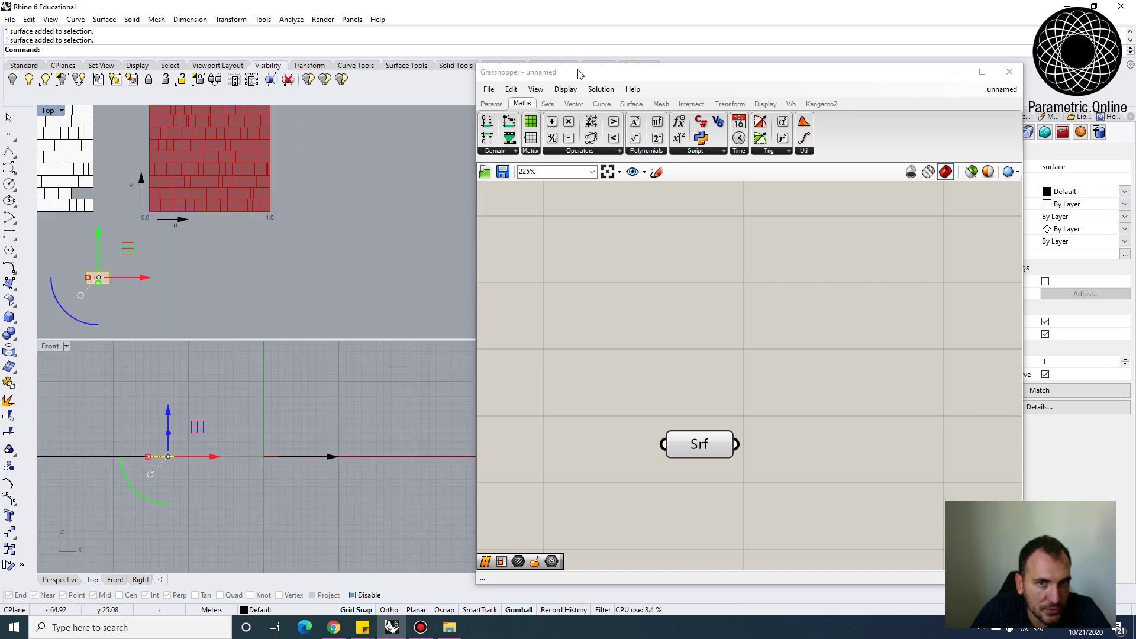
{"action": "left_click_drag", "start_coordinate": [578, 71], "coordinate": [701, 64]}
{"action": "double_click", "coordinate": [516, 111]}
{"action": "right_click_drag", "start_coordinate": [246, 287], "coordinate": [295, 349]}
{"action": "type", "text": "zs"}
{"action": "key", "text": "Return"}
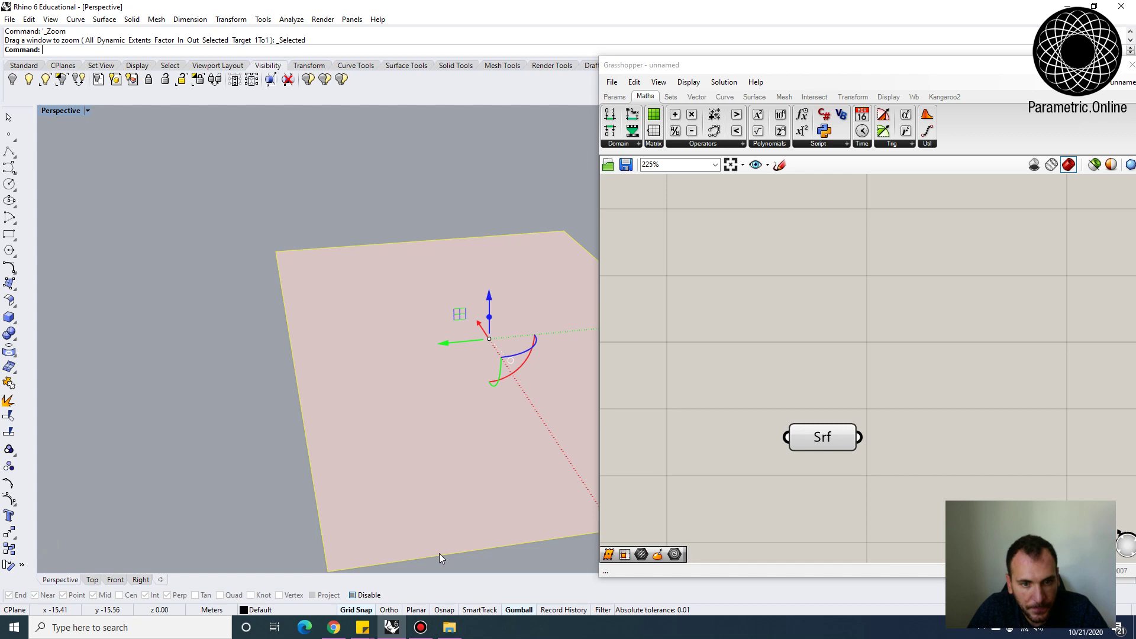
{"action": "right_click_drag", "start_coordinate": [439, 553], "coordinate": [294, 350]}
{"action": "scroll", "coordinate": [252, 330], "scroll_direction": "down", "scroll_amount": 4}
{"action": "scroll", "coordinate": [303, 348], "scroll_direction": "down", "scroll_amount": 4}
Hide the selected panel in Rhino and select the Surface parameter to highlight its preview.
{"action": "type", "text": "Hide"}
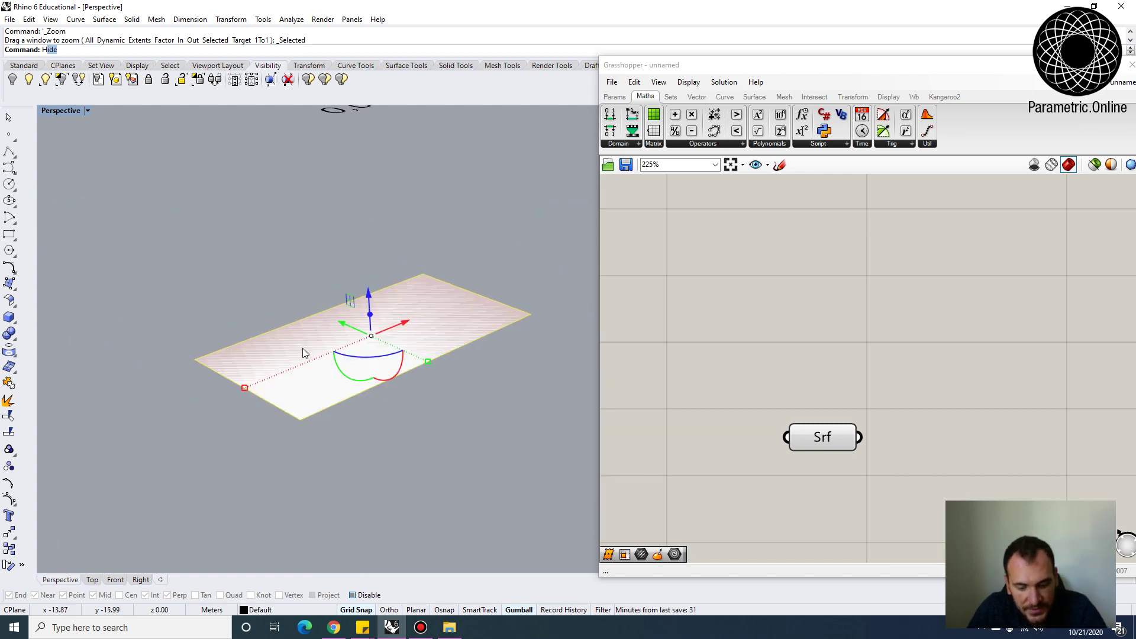
{"action": "key", "text": "Return"}
{"action": "key", "text": "Return"}
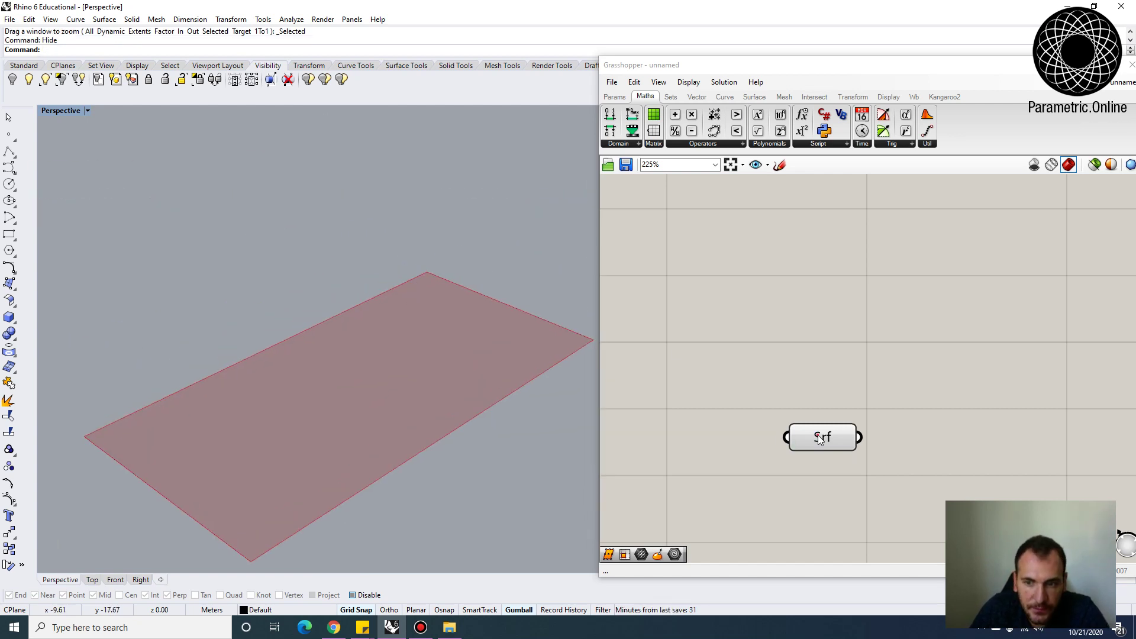
{"action": "left_click", "coordinate": [820, 437]}
{"action": "left_click", "coordinate": [691, 357]}
{"action": "scroll", "coordinate": [691, 358], "scroll_direction": "down", "scroll_amount": 3}
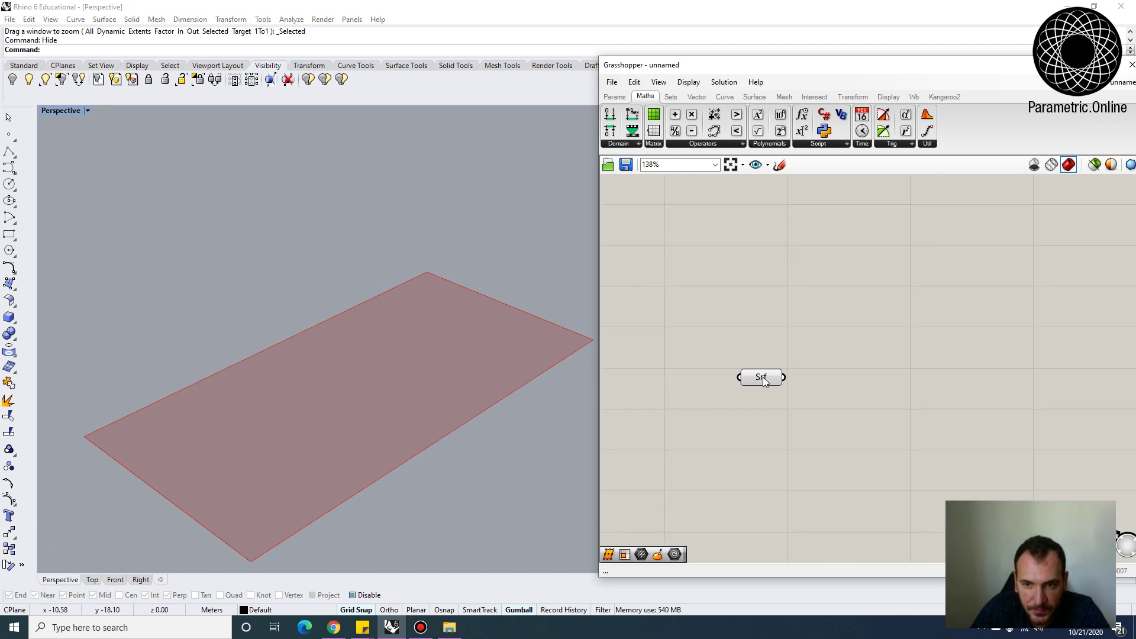
{"action": "left_click", "coordinate": [762, 378]}
{"action": "scroll", "coordinate": [438, 378], "scroll_direction": "down", "scroll_amount": 3}
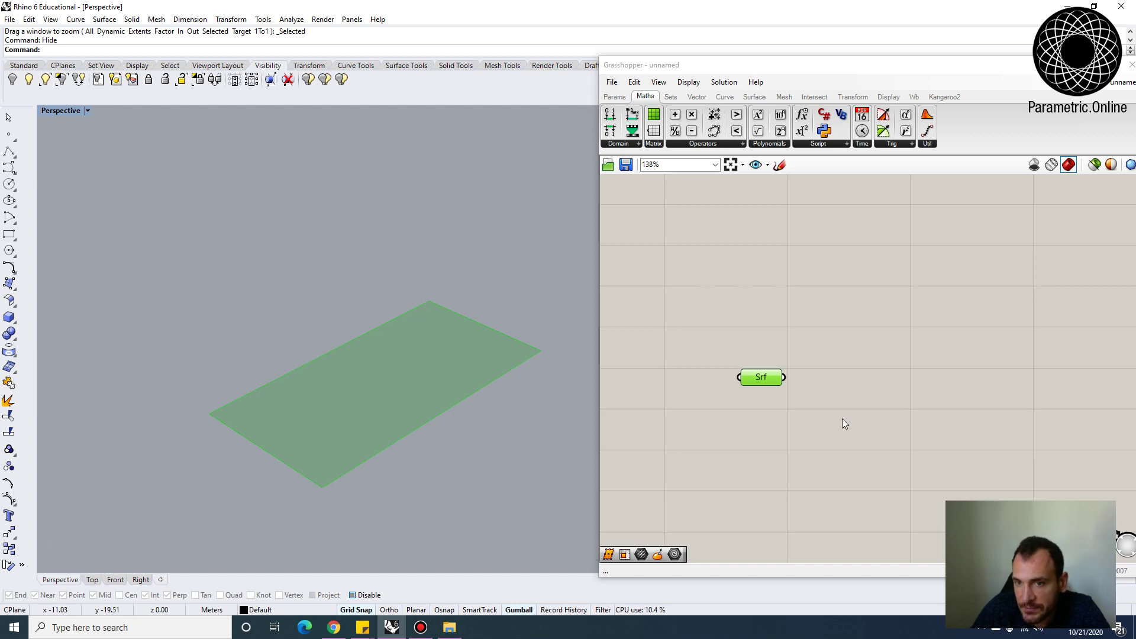
Add a Deconstruct Brep component, feed it the Surface parameter, and inspect its face, edge and vertex outputs.
{"action": "double_click", "coordinate": [854, 382]}
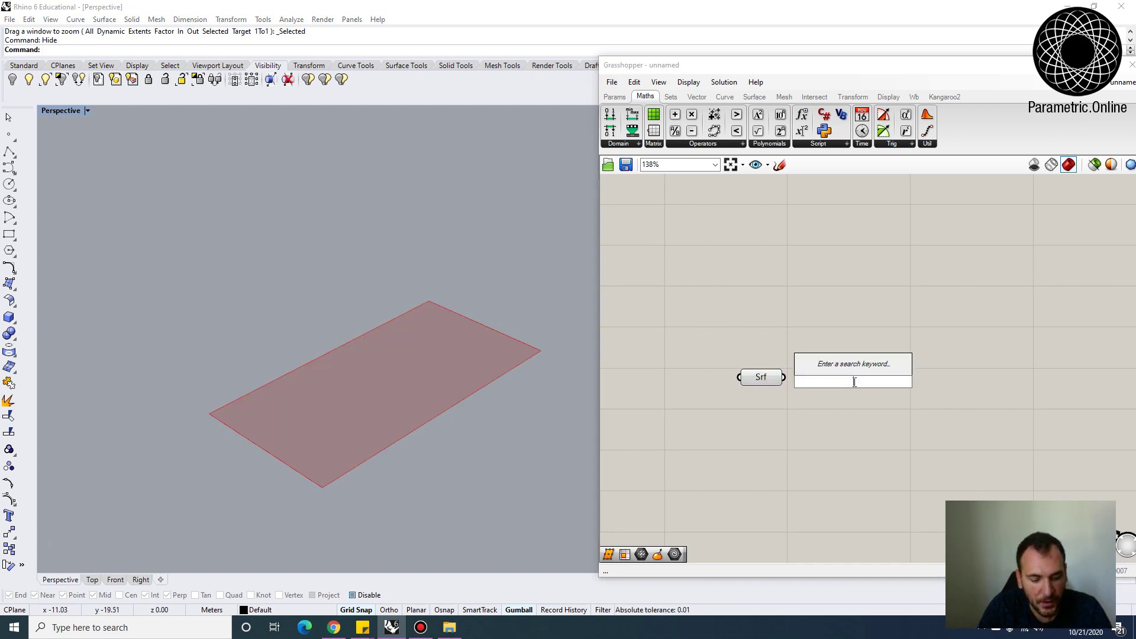
{"action": "type", "text": "decons"}
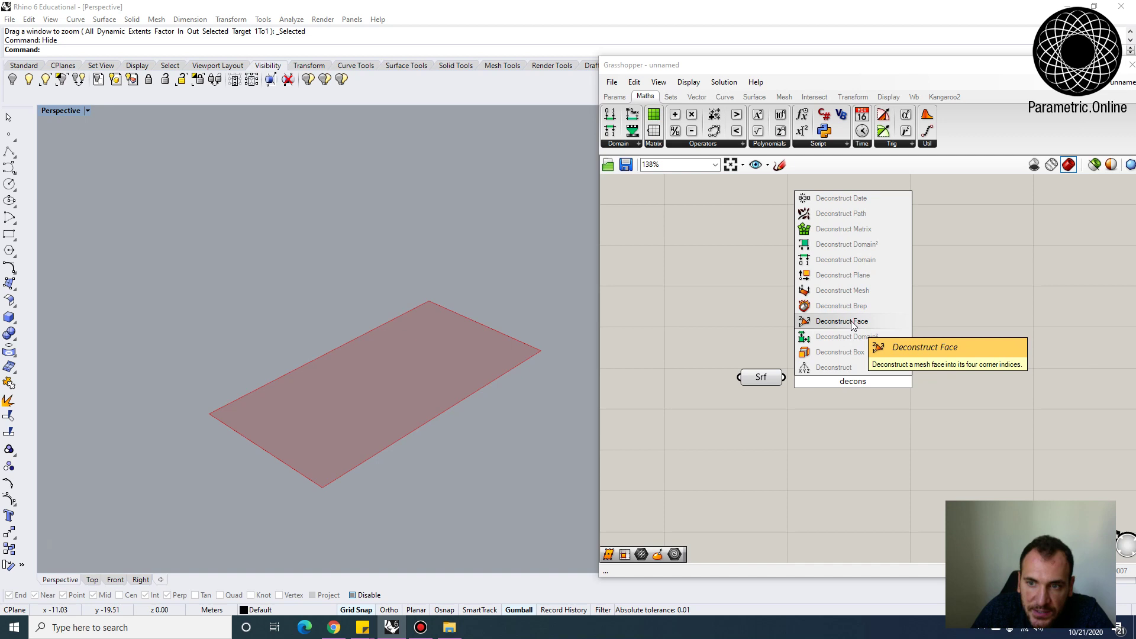
{"action": "left_click", "coordinate": [839, 306]}
{"action": "left_click_drag", "start_coordinate": [784, 376], "coordinate": [826, 382]}
{"action": "left_click", "coordinate": [852, 387]}
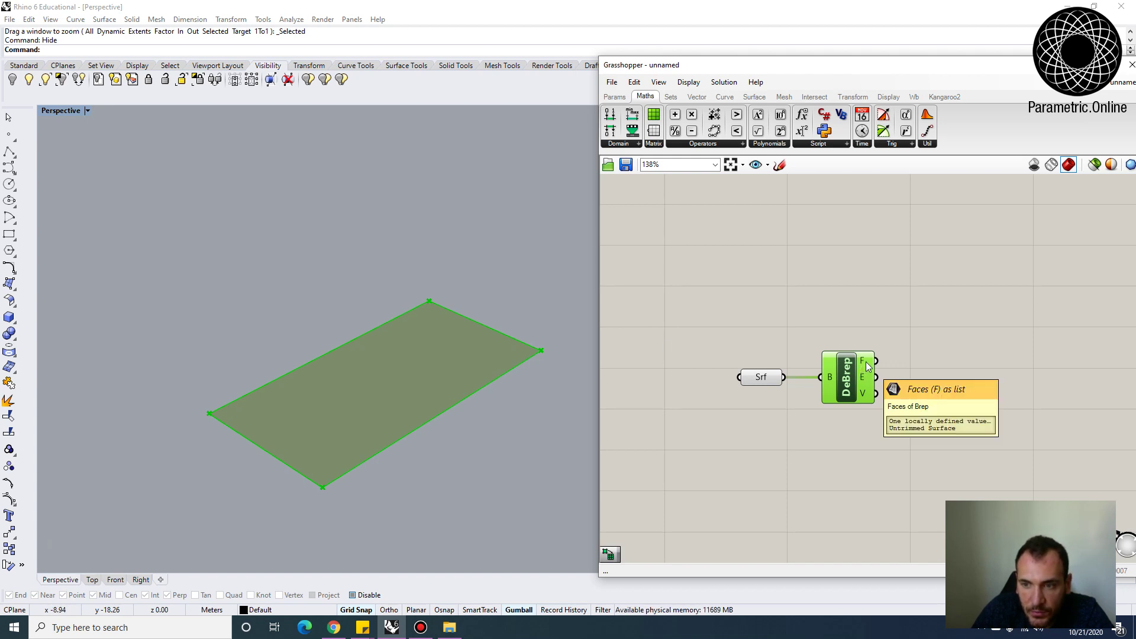
{"action": "mouse_move", "coordinate": [867, 391]}
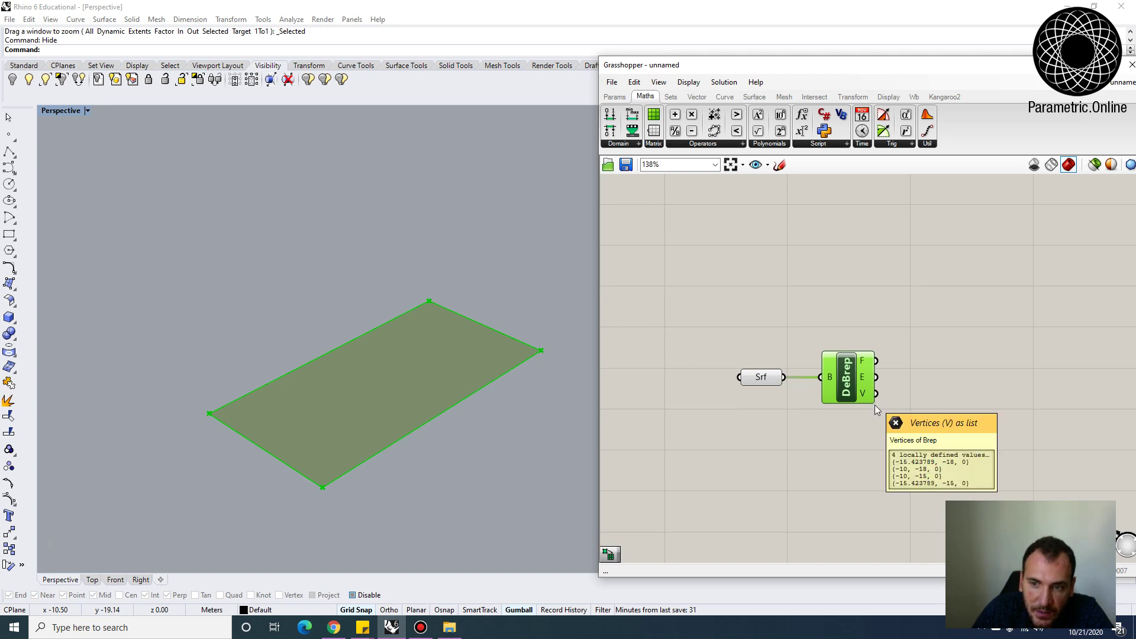
Add a List Item component and connect Deconstruct Brep's vertices to its list input.
{"action": "right_click_drag", "start_coordinate": [868, 395], "coordinate": [805, 388]}
{"action": "double_click", "coordinate": [909, 416]}
{"action": "type", "text": "list"}
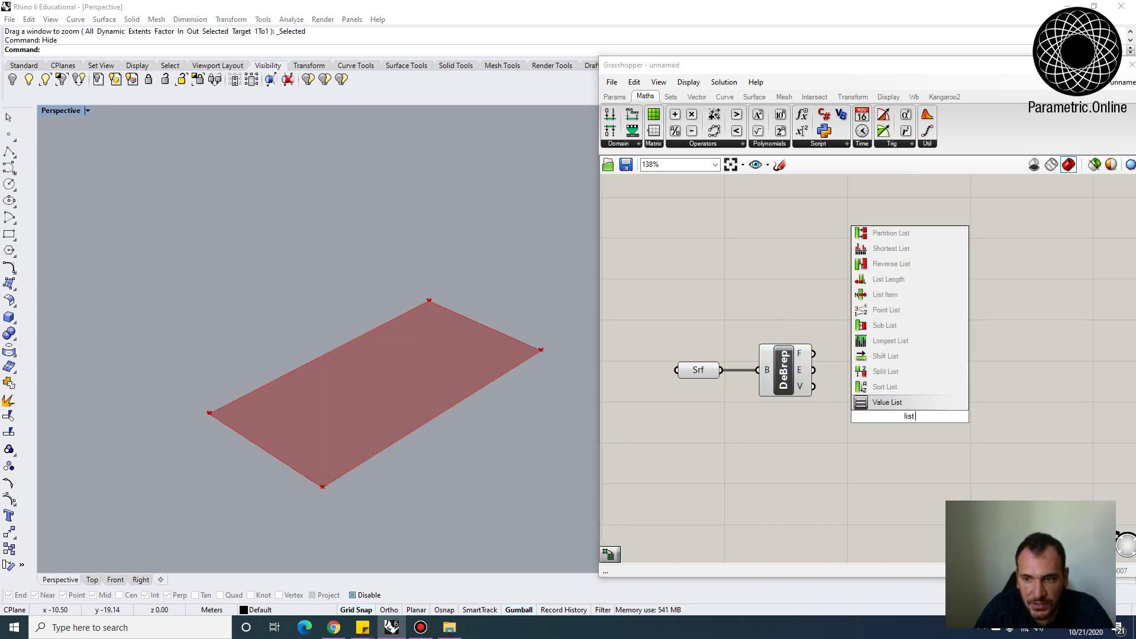
{"action": "left_click", "coordinate": [885, 295]}
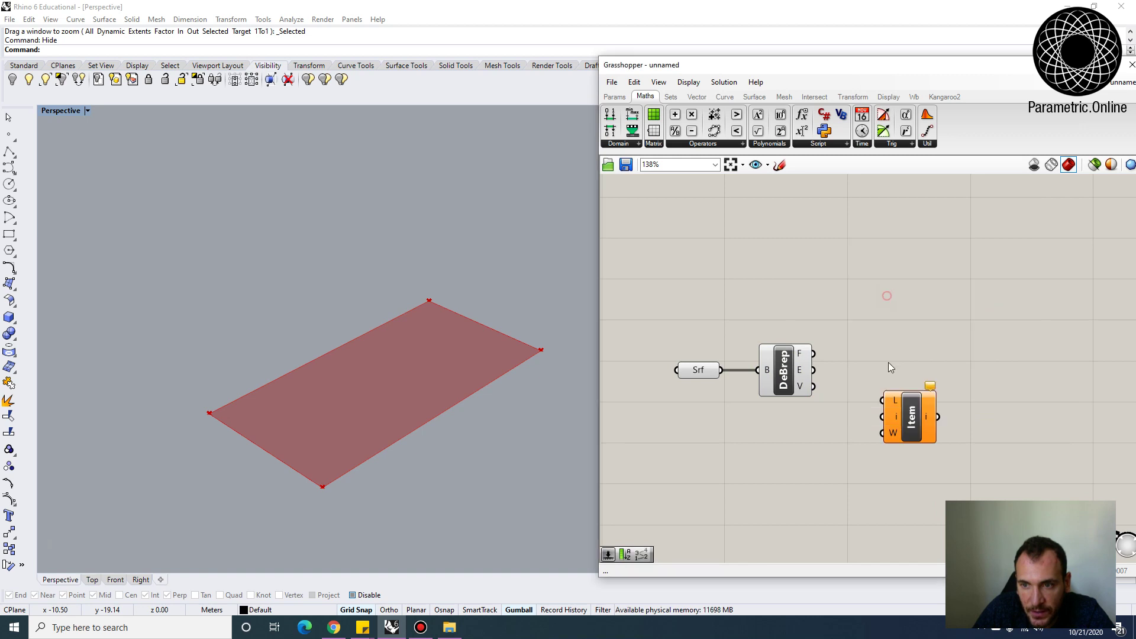
{"action": "left_click", "coordinate": [909, 417]}
{"action": "left_click", "coordinate": [670, 96]}
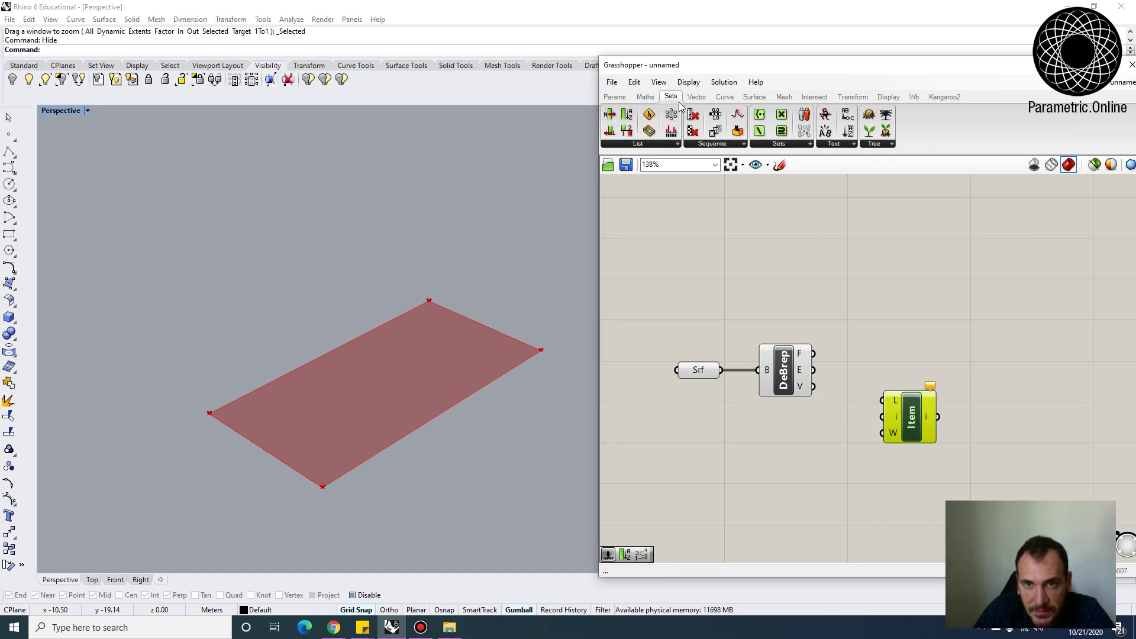
{"action": "left_click", "coordinate": [644, 144]}
{"action": "left_click", "coordinate": [891, 369]}
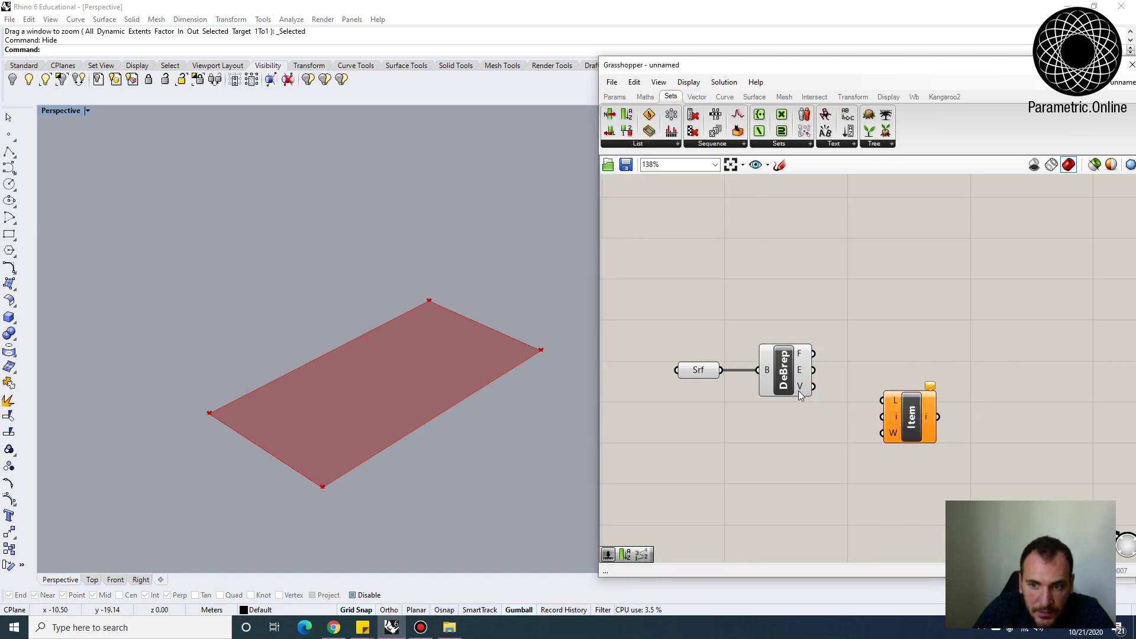
{"action": "left_click_drag", "start_coordinate": [812, 386], "coordinate": [926, 417]}
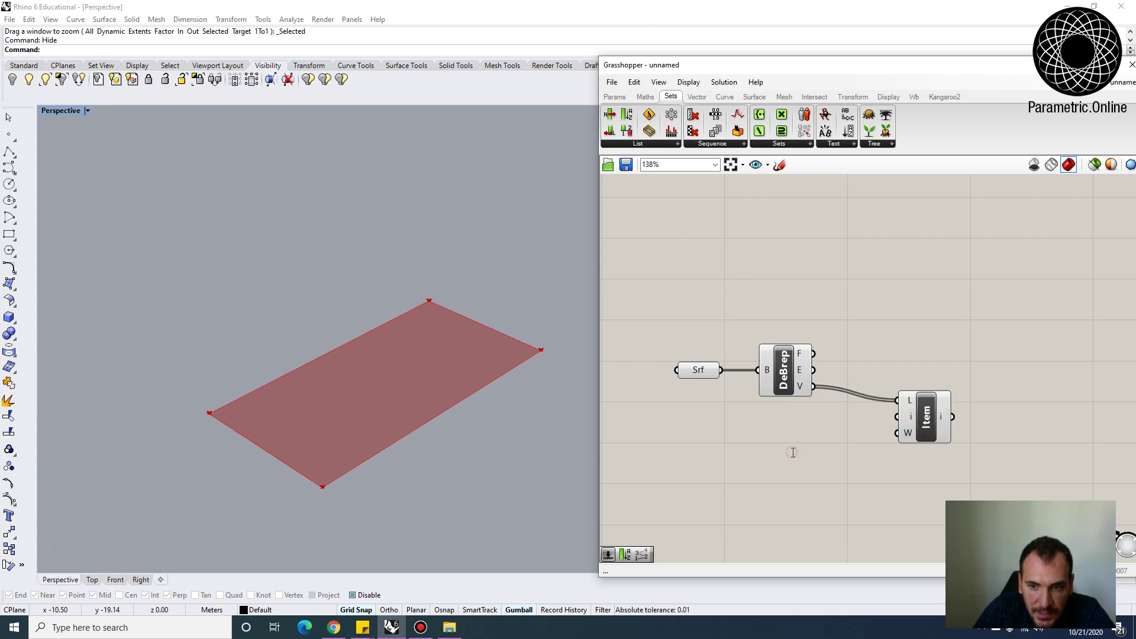
Add a number slider for the List Item's index, set it to 3, and highlight the picked vertex.
{"action": "double_click", "coordinate": [793, 452]}
{"action": "type", "text": "slider"}
{"action": "key", "text": "Return"}
{"action": "left_click_drag", "start_coordinate": [859, 452], "coordinate": [894, 418]}
{"action": "left_click", "coordinate": [921, 414]}
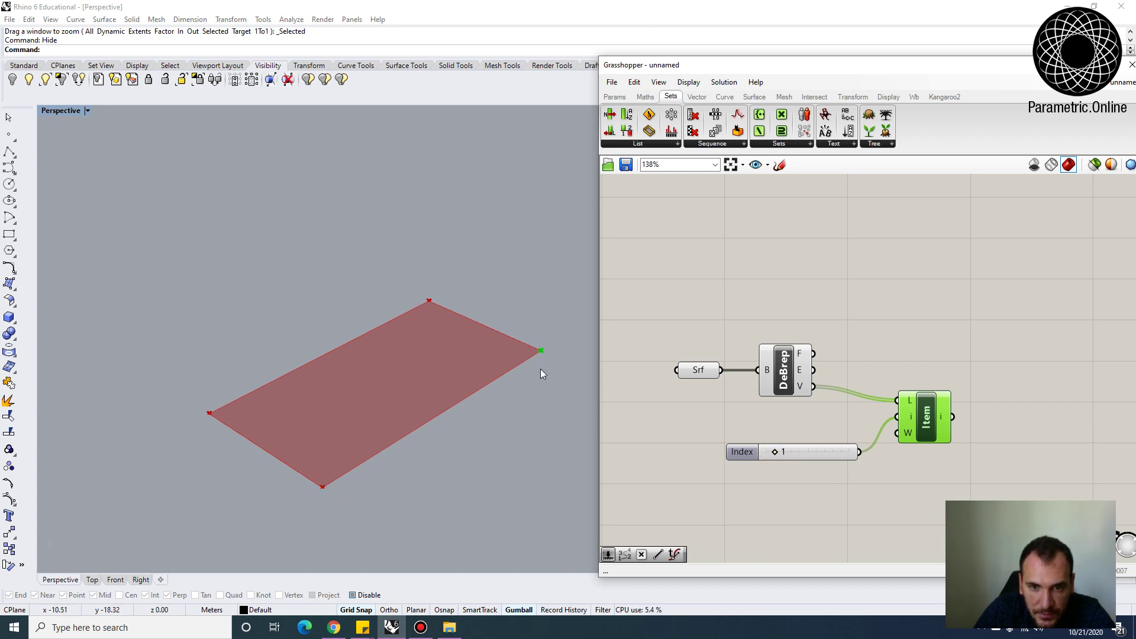
{"action": "left_click_drag", "start_coordinate": [775, 452], "coordinate": [793, 456]}
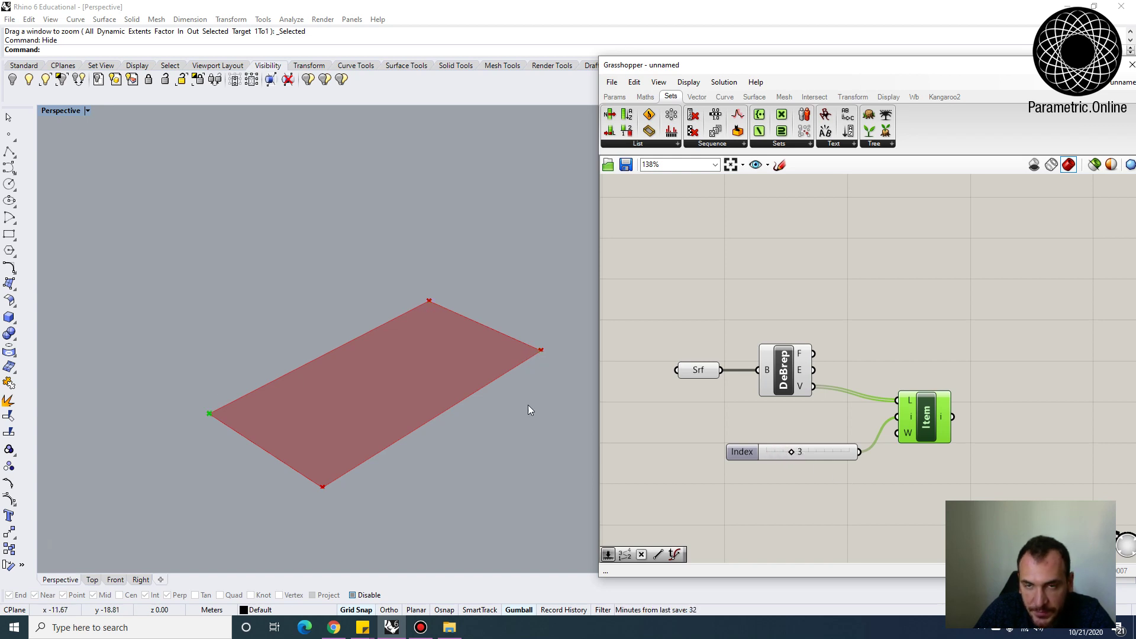
Duplicate the List Item together with its index slider, arranging the two sets one above the other on the vertex output.
{"action": "right_click_drag", "start_coordinate": [869, 431], "coordinate": [826, 366]}
{"action": "left_click_drag", "start_coordinate": [889, 459], "coordinate": [741, 388]}
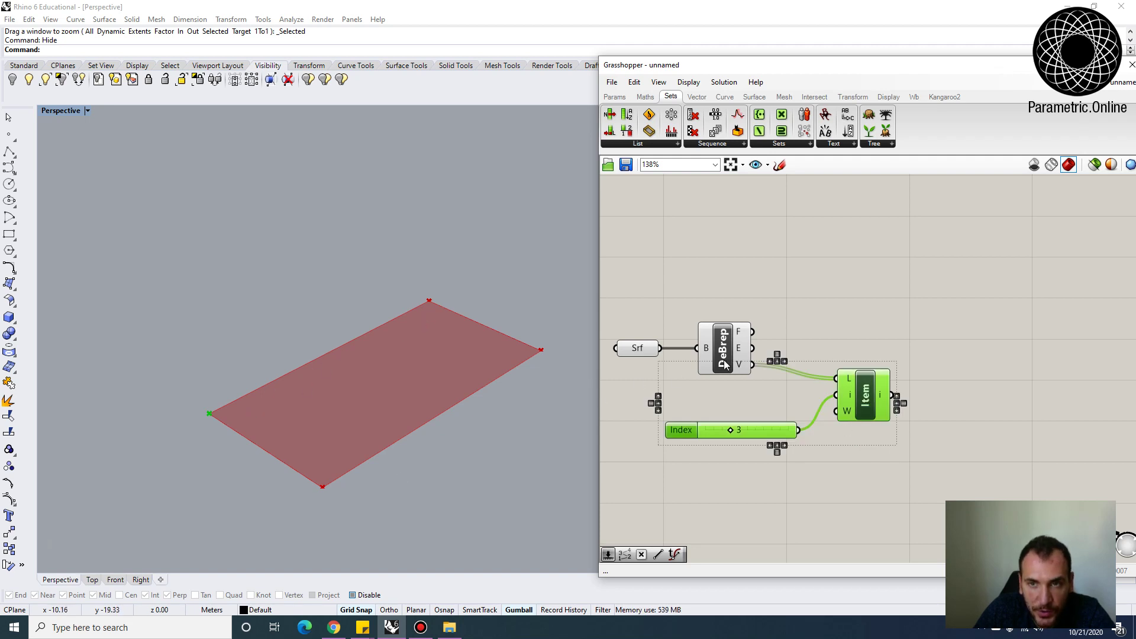
{"action": "left_click", "coordinate": [781, 348]}
{"action": "left_click_drag", "start_coordinate": [899, 473], "coordinate": [764, 396]}
{"action": "left_click_drag", "start_coordinate": [880, 394], "coordinate": [933, 532]}
{"action": "left_click_drag", "start_coordinate": [933, 532], "coordinate": [950, 408], "text": "alt"}
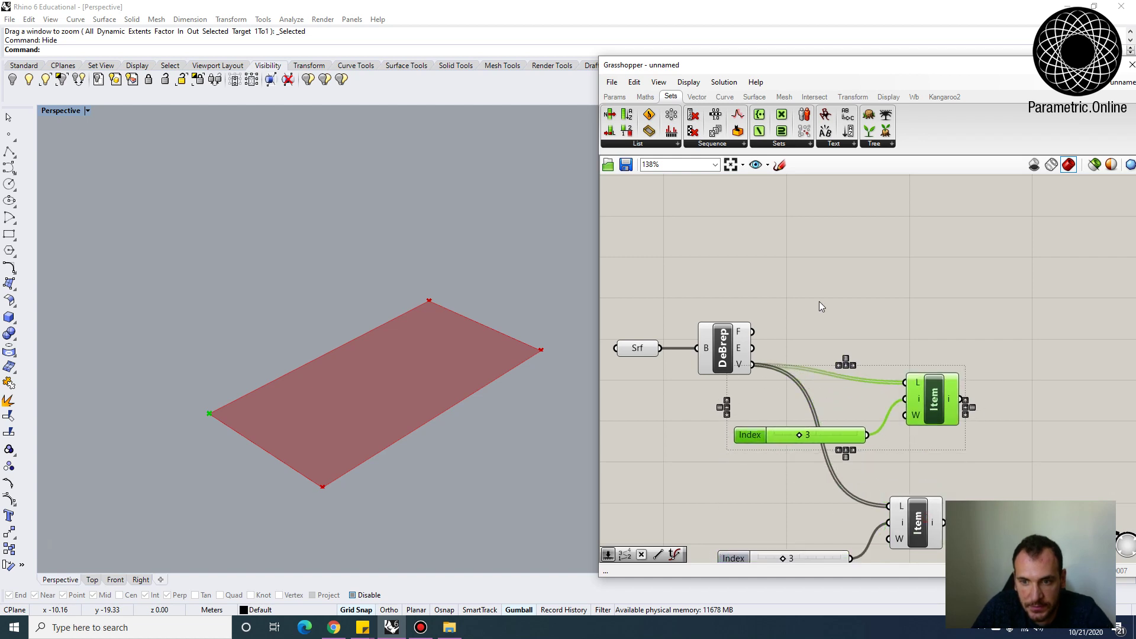
Feed Deconstruct Brep's edges into the upper List Item and try its index slider on different edges, ending at 3.
{"action": "left_click", "coordinate": [819, 300]}
{"action": "left_click_drag", "start_coordinate": [753, 348], "coordinate": [908, 382]}
{"action": "left_click", "coordinate": [934, 398]}
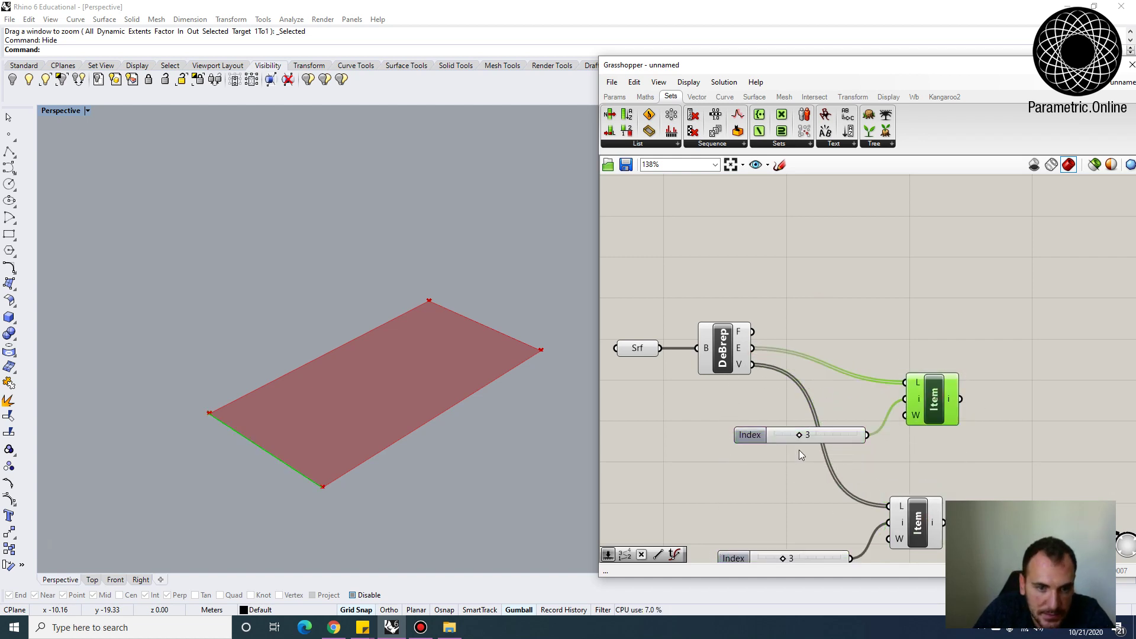
{"action": "left_click_drag", "start_coordinate": [807, 438], "coordinate": [745, 437]}
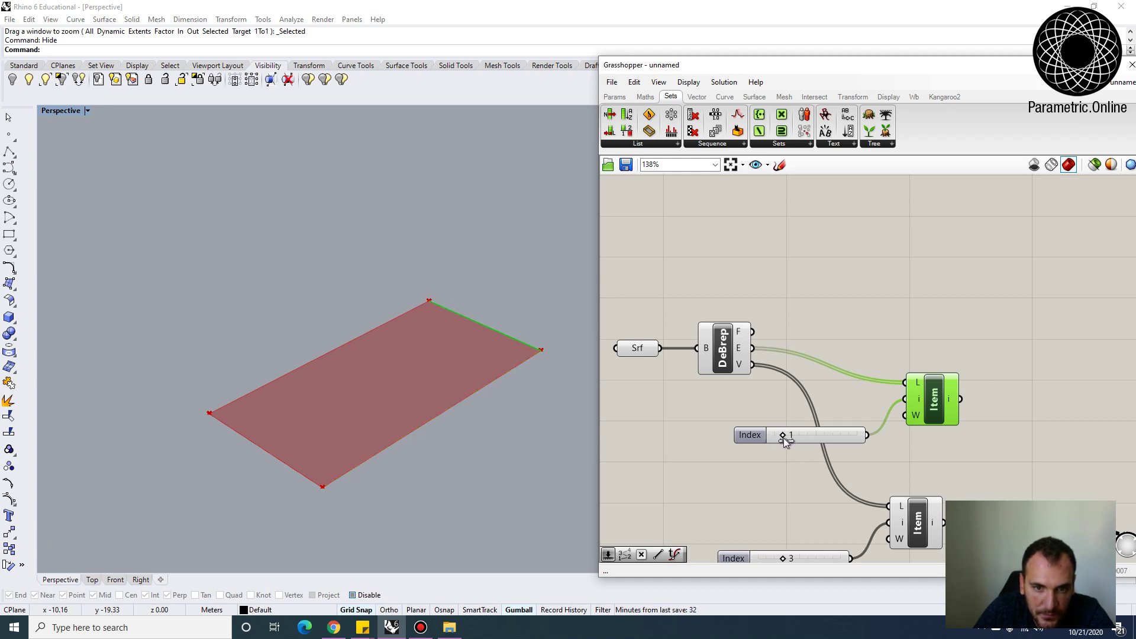
{"action": "left_click_drag", "start_coordinate": [782, 438], "coordinate": [802, 441]}
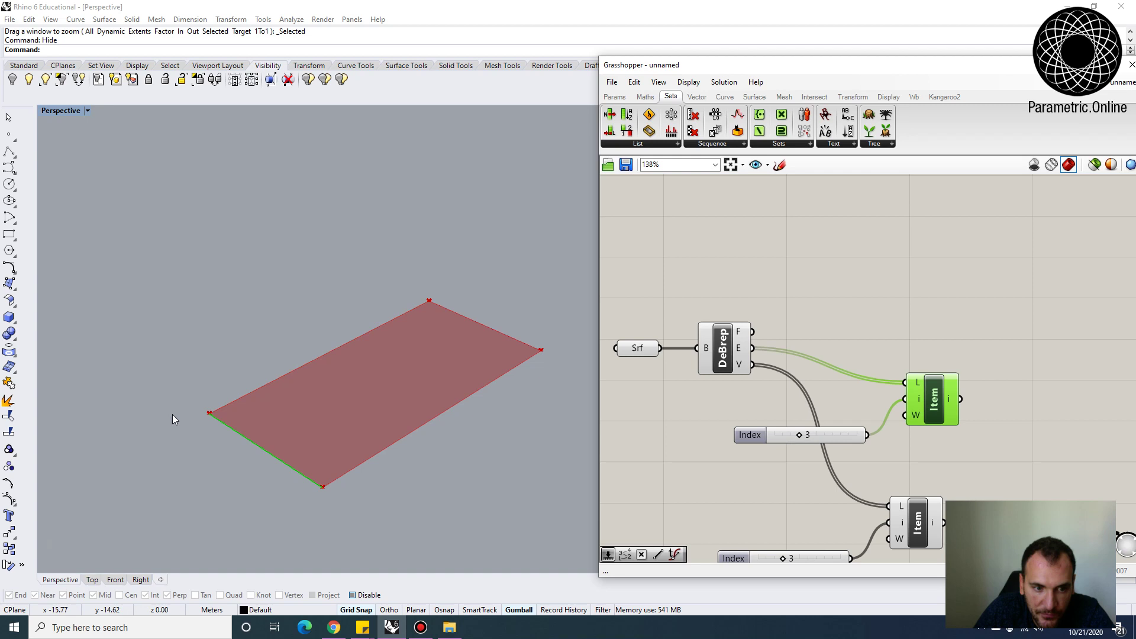
{"action": "scroll", "coordinate": [378, 319], "scroll_direction": "down", "scroll_amount": 2}
{"action": "left_click", "coordinate": [656, 336]}
{"action": "scroll", "coordinate": [749, 331], "scroll_direction": "down", "scroll_amount": 3}
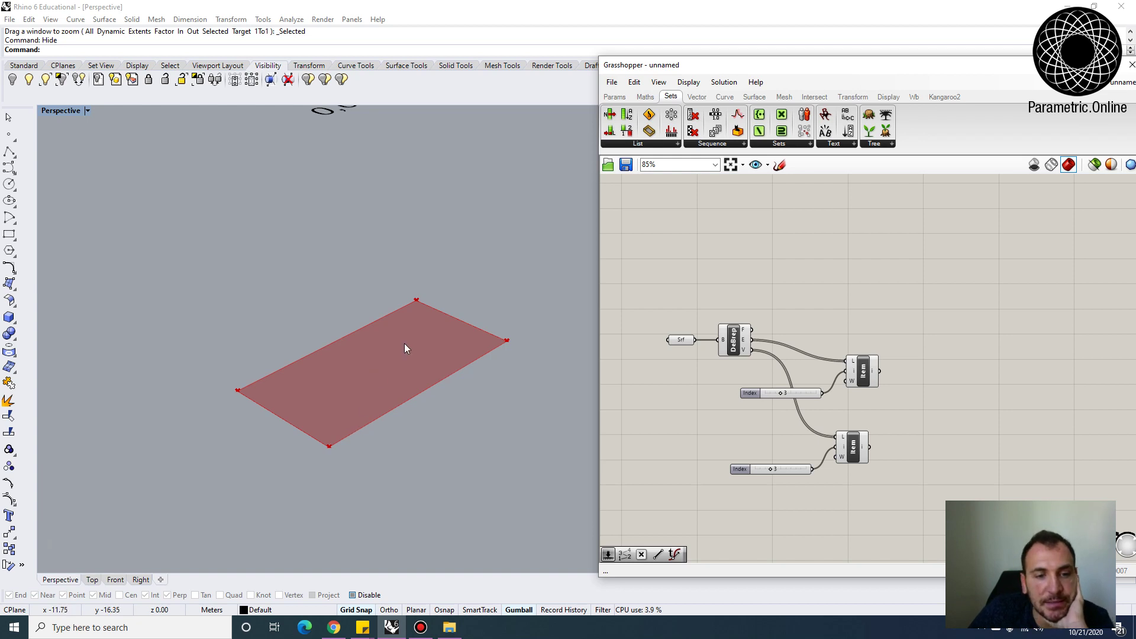
{"action": "scroll", "coordinate": [444, 345], "scroll_direction": "up", "scroll_amount": 2}
{"action": "scroll", "coordinate": [445, 345], "scroll_direction": "down", "scroll_amount": 1}
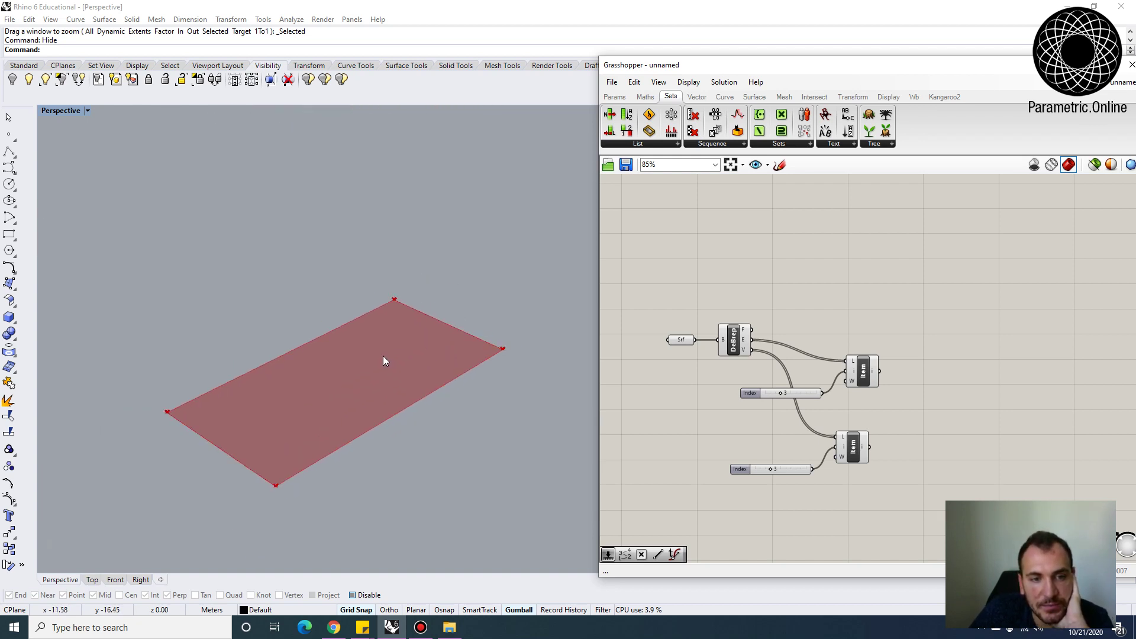
{"action": "scroll", "coordinate": [382, 356], "scroll_direction": "up", "scroll_amount": 2}
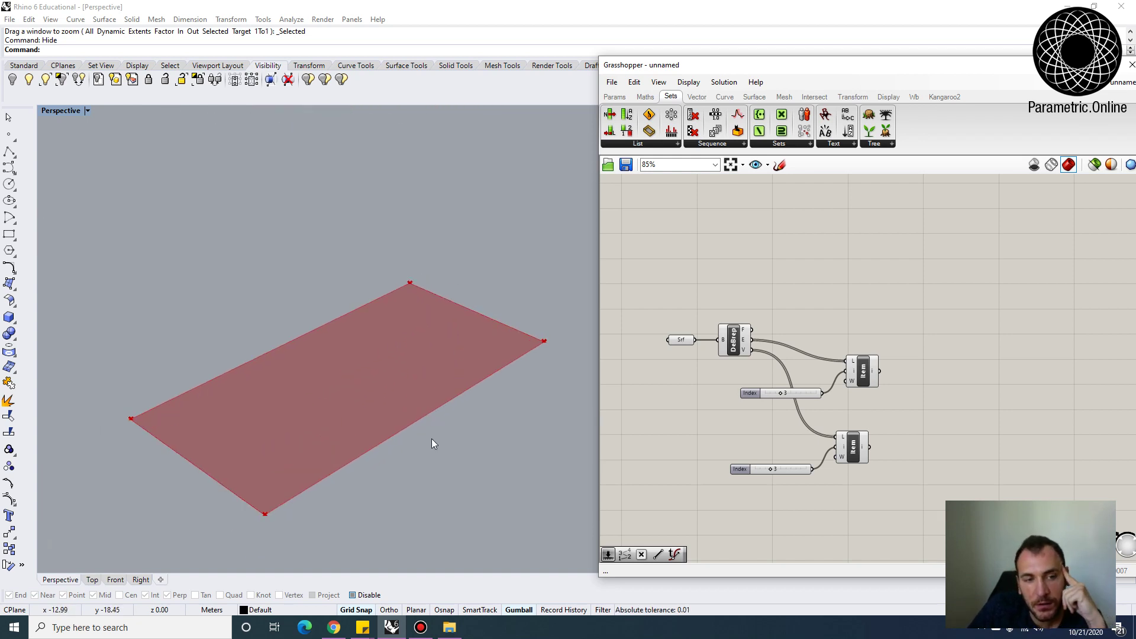
Move the edge List Item and its slider above Deconstruct Brep and set the index to 0.
{"action": "left_click", "coordinate": [862, 370]}
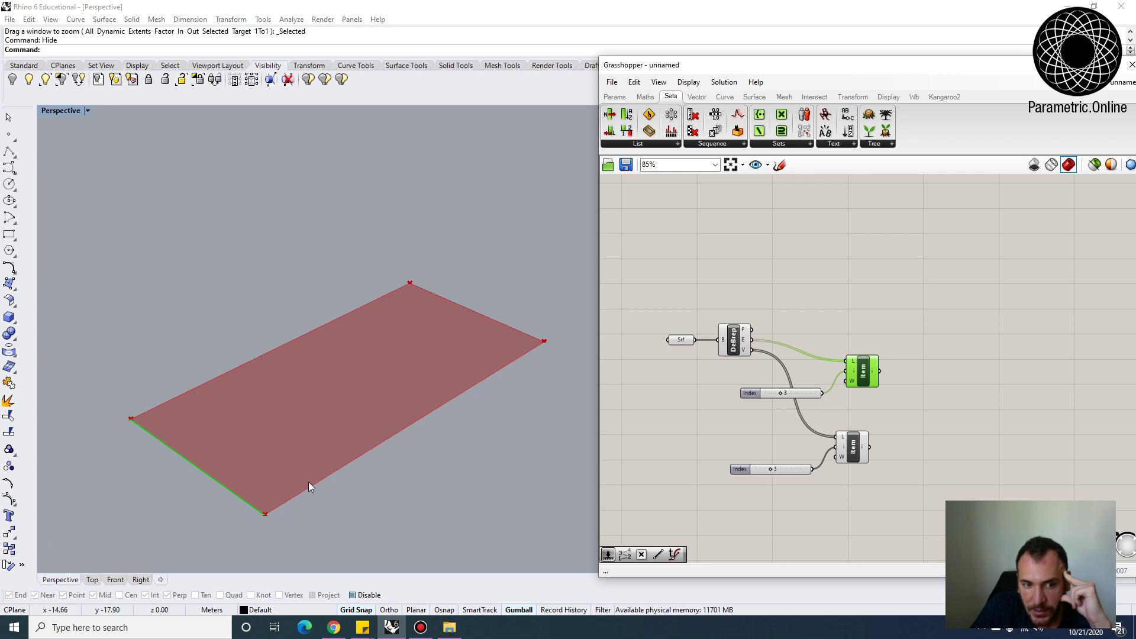
{"action": "left_click_drag", "start_coordinate": [897, 403], "coordinate": [753, 329]}
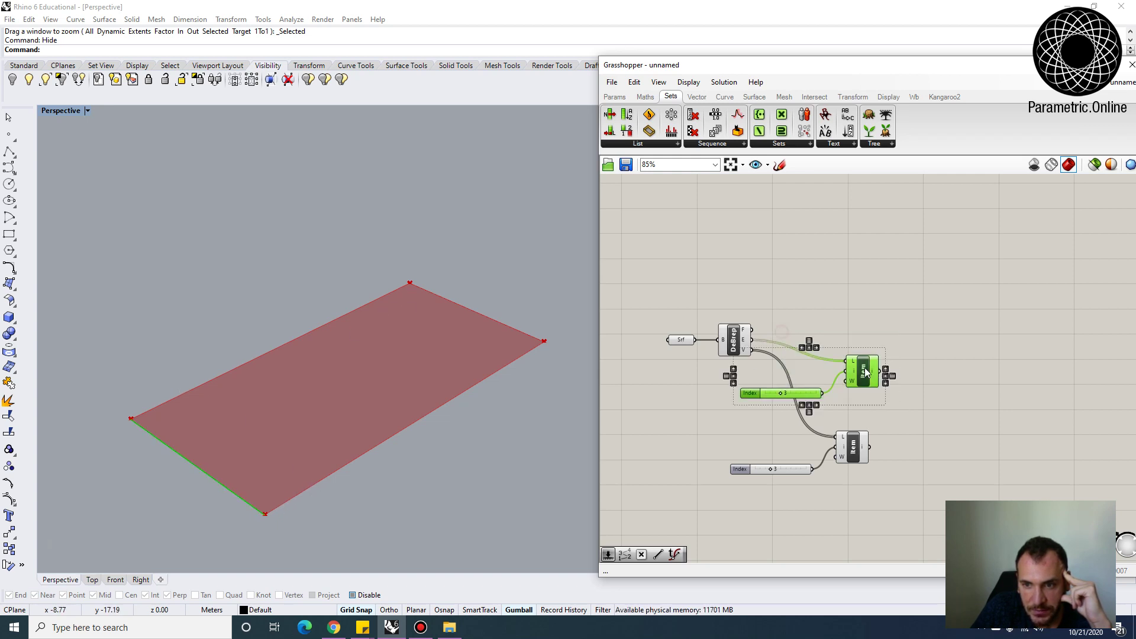
{"action": "left_click_drag", "start_coordinate": [867, 374], "coordinate": [913, 300]}
{"action": "left_click", "coordinate": [895, 243]}
{"action": "scroll", "coordinate": [869, 292], "scroll_direction": "up", "scroll_amount": 3}
{"action": "left_click_drag", "start_coordinate": [976, 366], "coordinate": [732, 239]}
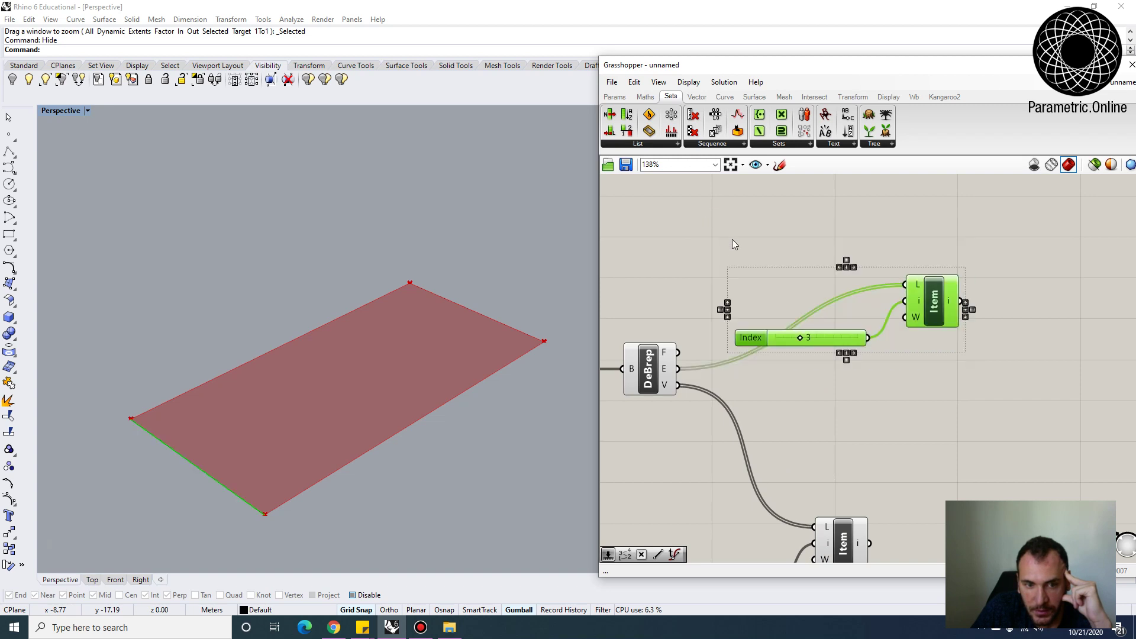
{"action": "left_click", "coordinate": [768, 212]}
{"action": "left_click_drag", "start_coordinate": [970, 307], "coordinate": [851, 315]}
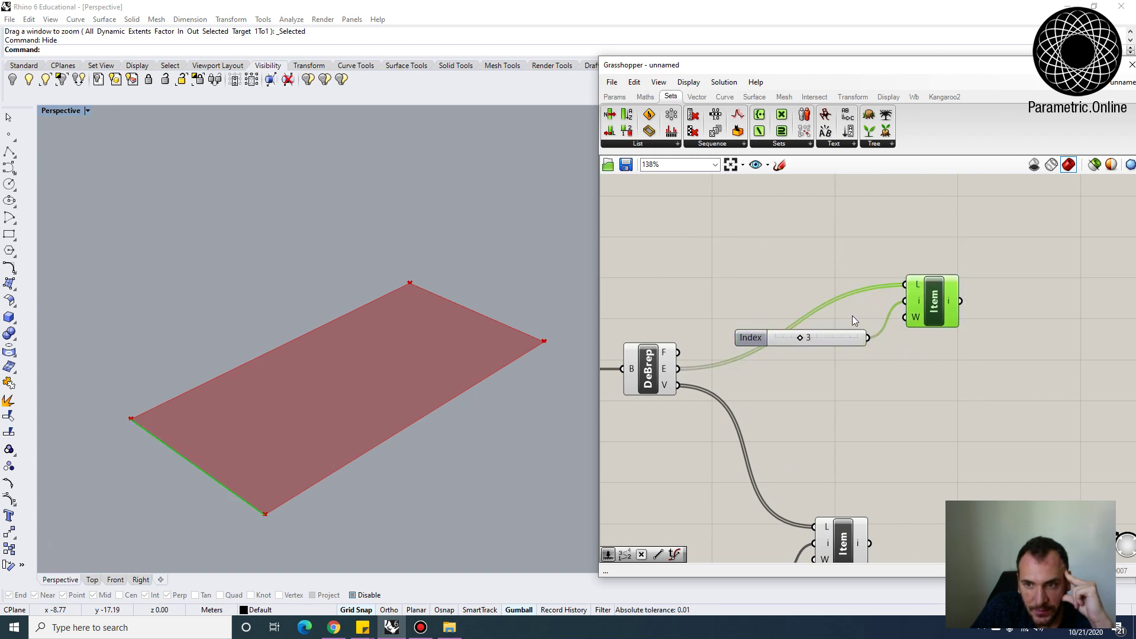
{"action": "left_click_drag", "start_coordinate": [798, 338], "coordinate": [772, 338]}
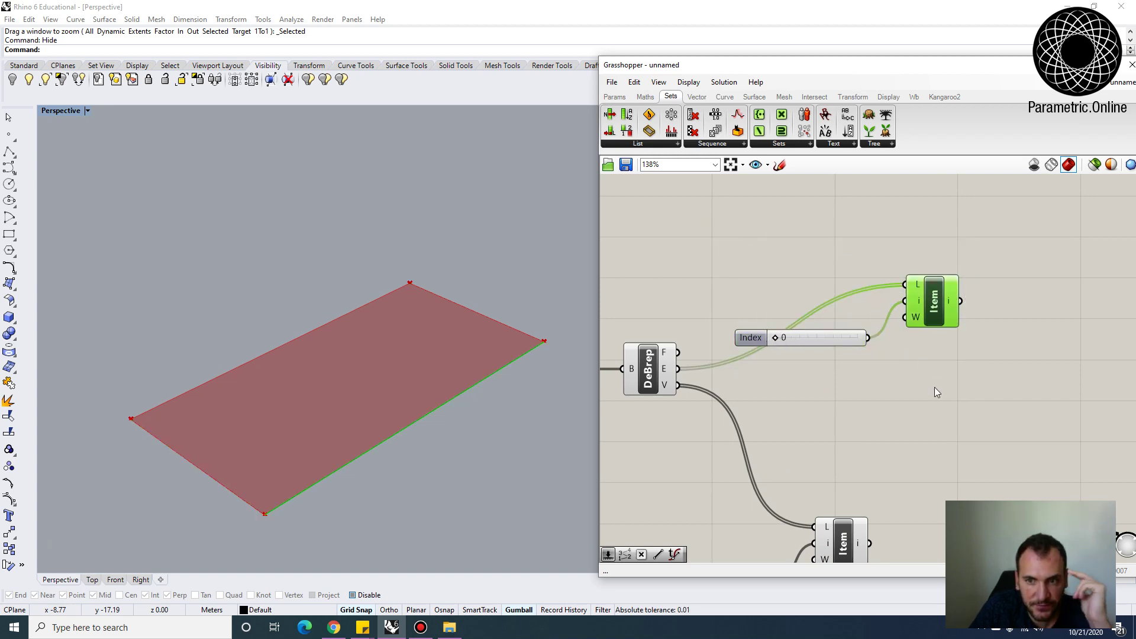
Duplicate the edge List Item with its slider directly below and set the copy's index to 2.
{"action": "left_click_drag", "start_coordinate": [935, 386], "coordinate": [681, 241]}
{"action": "left_click_drag", "start_coordinate": [917, 307], "coordinate": [919, 404], "text": "alt"}
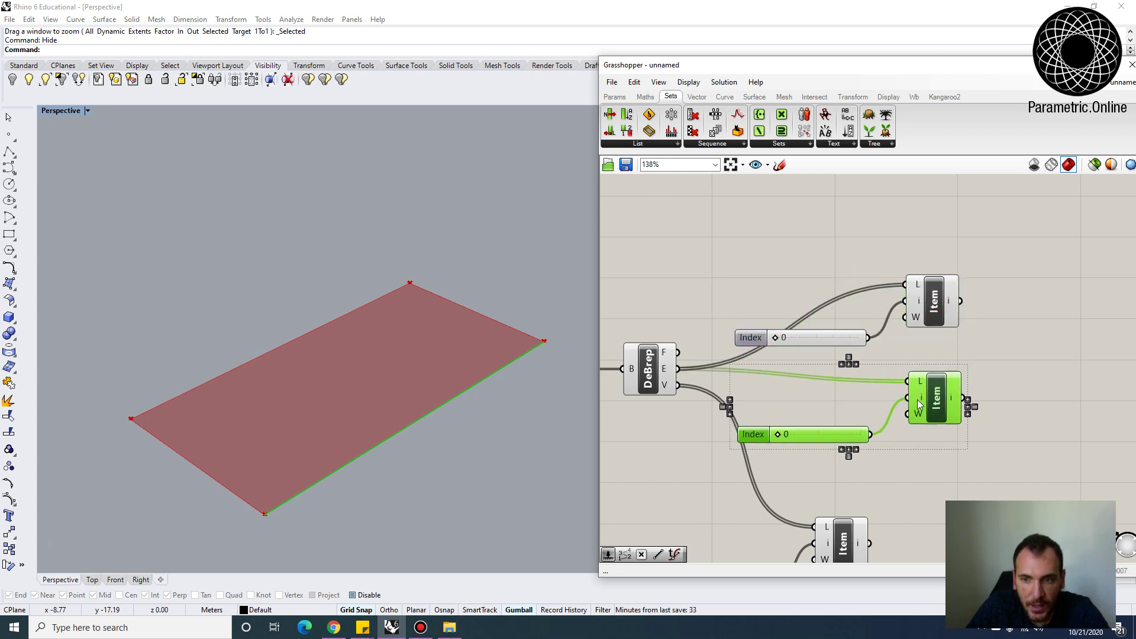
{"action": "left_click_drag", "start_coordinate": [776, 435], "coordinate": [794, 439]}
{"action": "double_click", "coordinate": [794, 439]}
Add an Evaluate Curve component beside the two edge List Items.
{"action": "right_click_drag", "start_coordinate": [993, 300], "coordinate": [867, 310]}
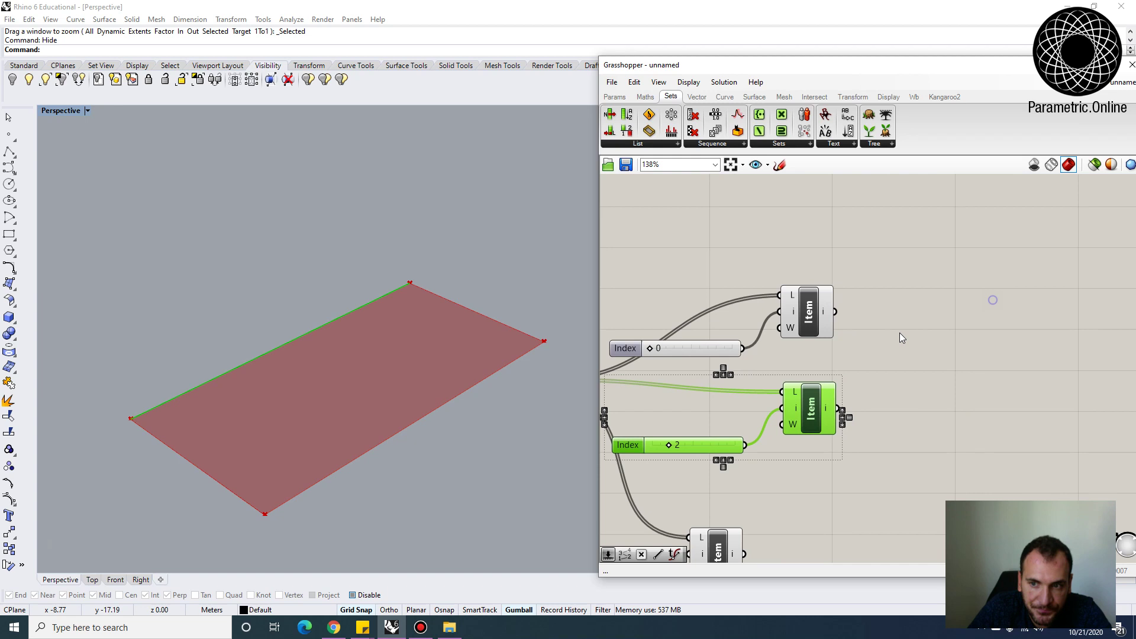
{"action": "double_click", "coordinate": [905, 364]}
{"action": "type", "text": "evf"}
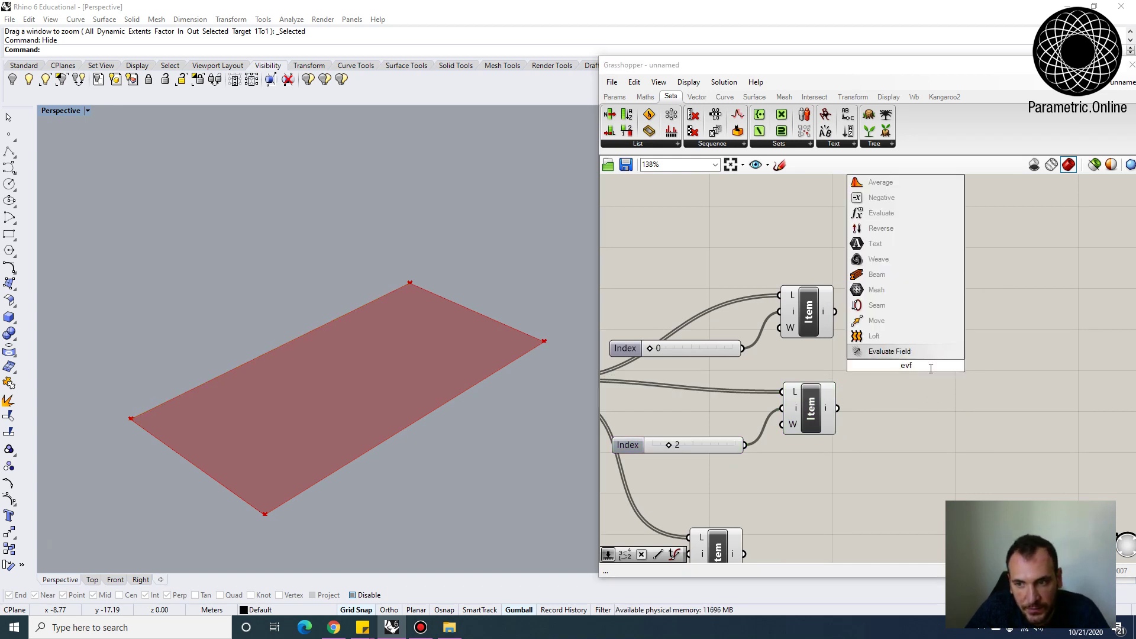
{"action": "key", "text": "BackSpace"}
{"action": "type", "text": "al"}
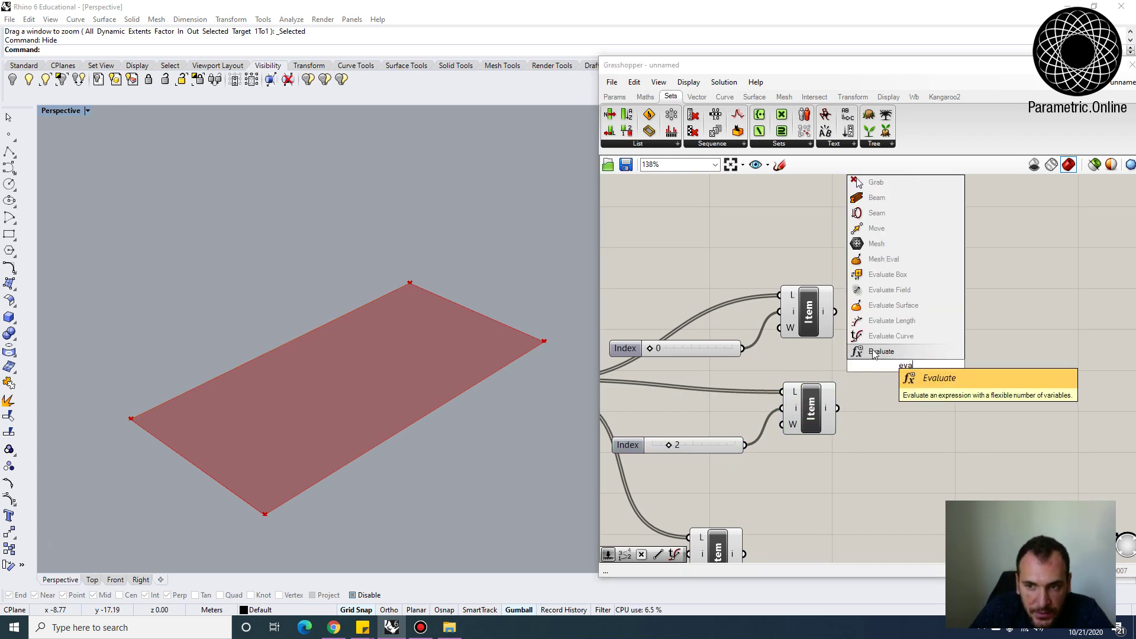
{"action": "left_click", "coordinate": [884, 336]}
{"action": "left_click_drag", "start_coordinate": [899, 375], "coordinate": [972, 321]}
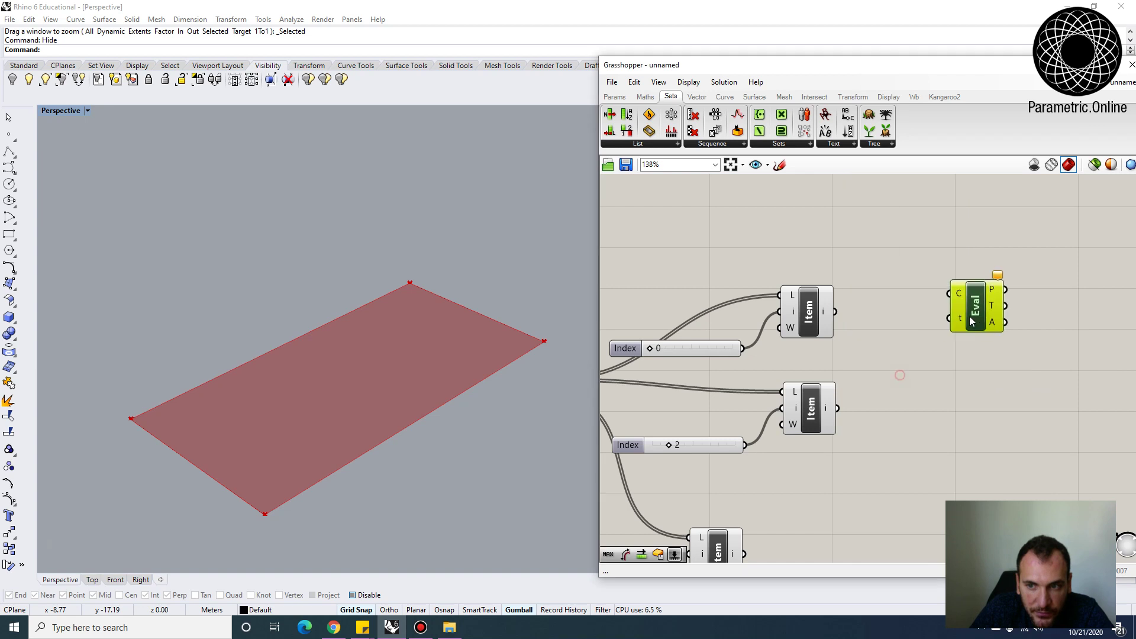
Connect the index 0 edge to Evaluate Curve's curve input and reparameterize that input.
{"action": "left_click_drag", "start_coordinate": [835, 311], "coordinate": [961, 314]}
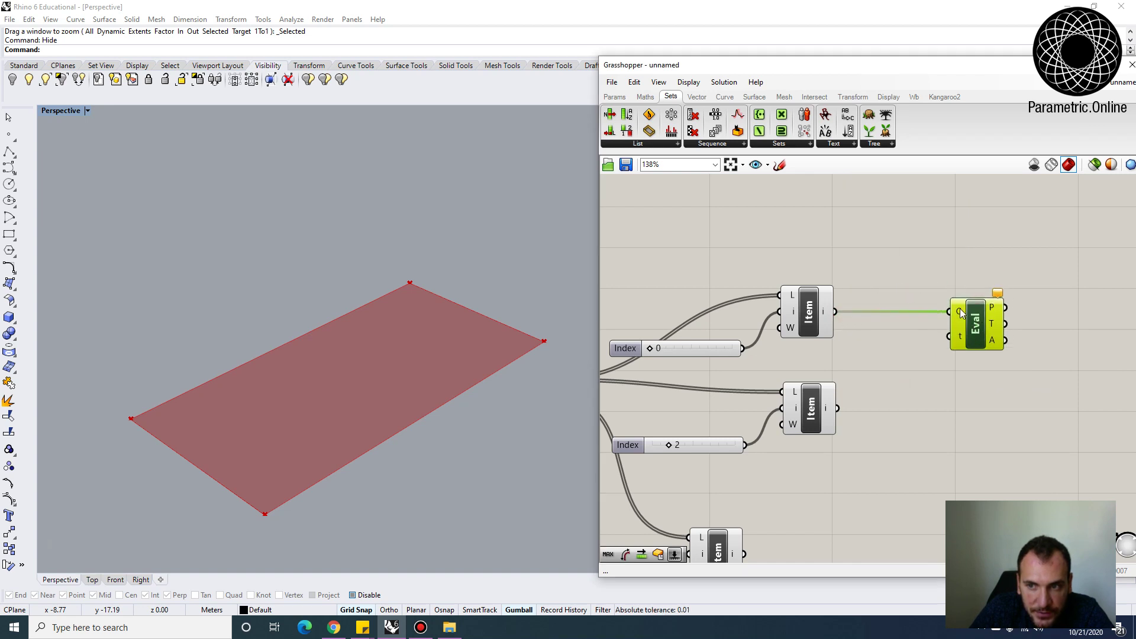
{"action": "right_click", "coordinate": [961, 312]}
{"action": "left_click", "coordinate": [994, 450]}
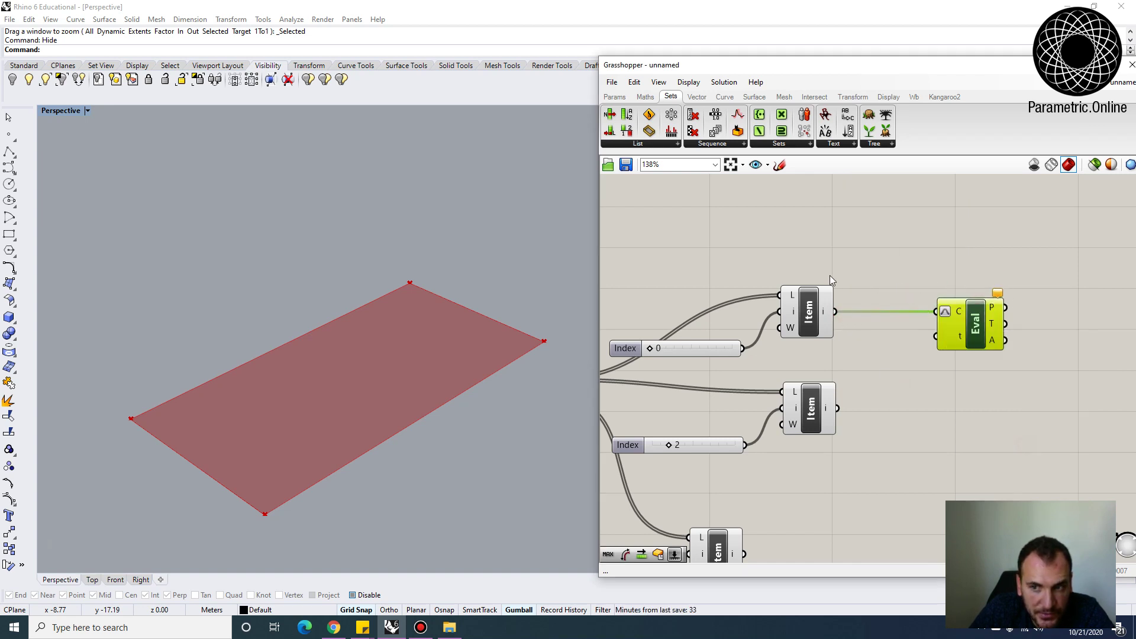
Add a 0.5 number slider for Evaluate Curve's parameter, test the point along the edge, and leave it at 0.5.
{"action": "double_click", "coordinate": [827, 261]}
{"action": "type", "text": "0.5"}
{"action": "key", "text": "Return"}
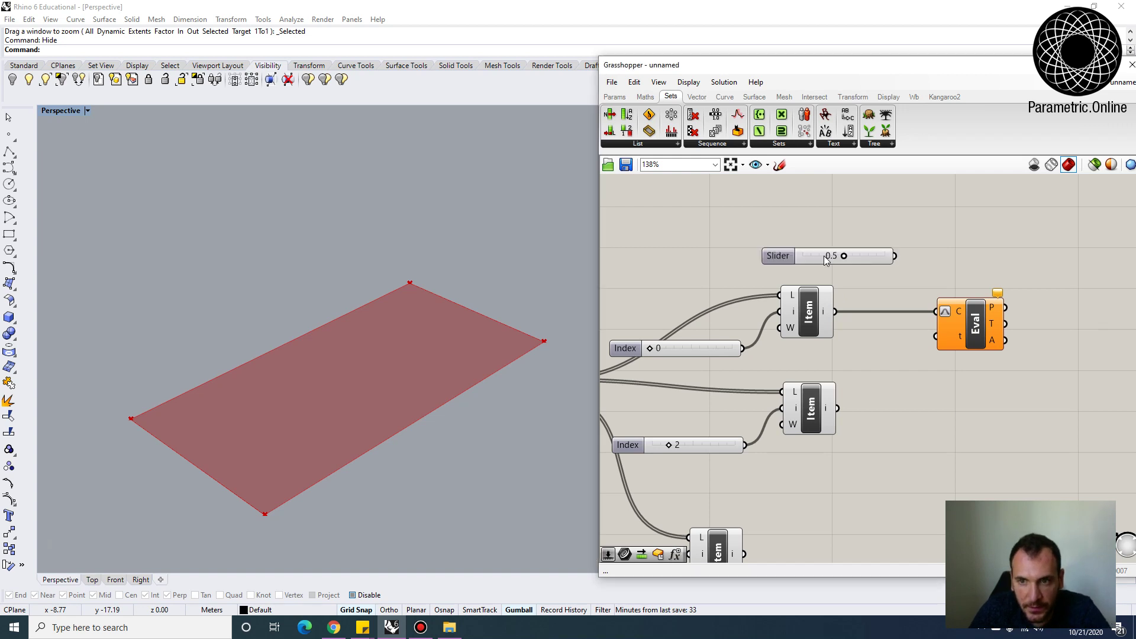
{"action": "left_click_drag", "start_coordinate": [907, 286], "coordinate": [997, 245]}
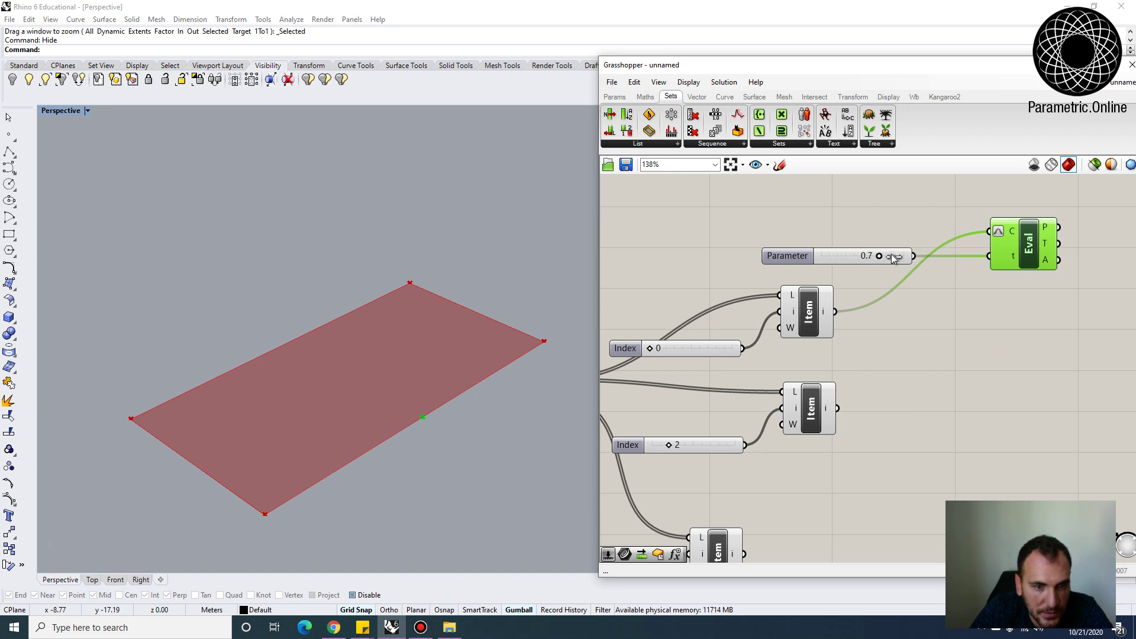
{"action": "left_click_drag", "start_coordinate": [893, 258], "coordinate": [862, 255]}
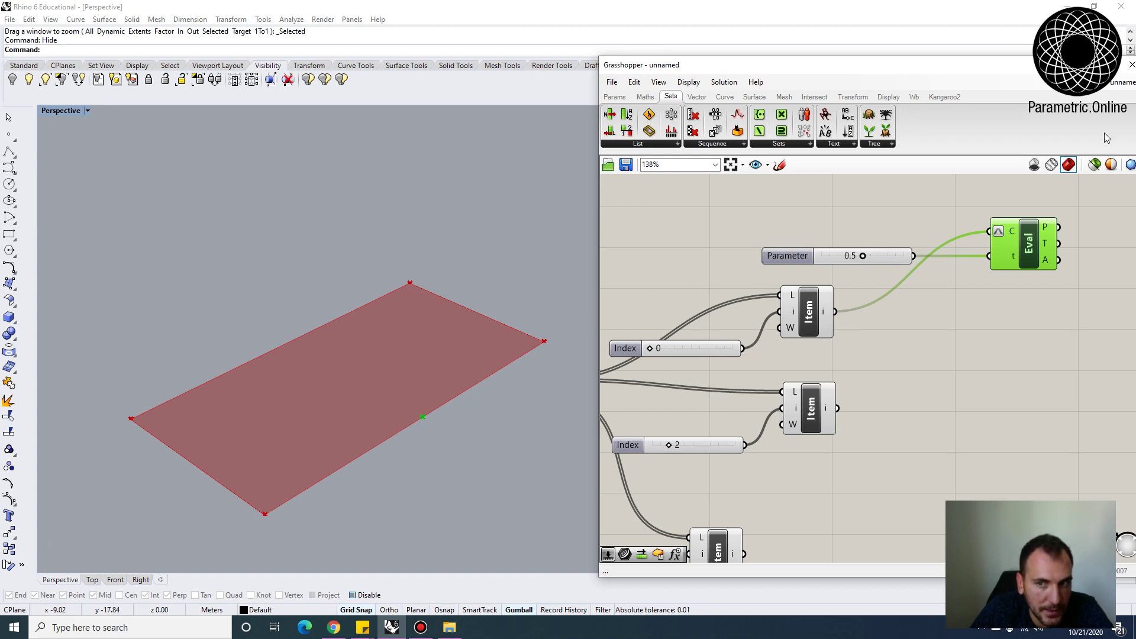
Duplicate Evaluate Curve below the original and feed the index 2 edge into the copy's curve input.
{"action": "right_click_drag", "start_coordinate": [962, 304], "coordinate": [882, 325]}
{"action": "key", "text": "ctrl+c"}
{"action": "key", "text": "ctrl+v"}
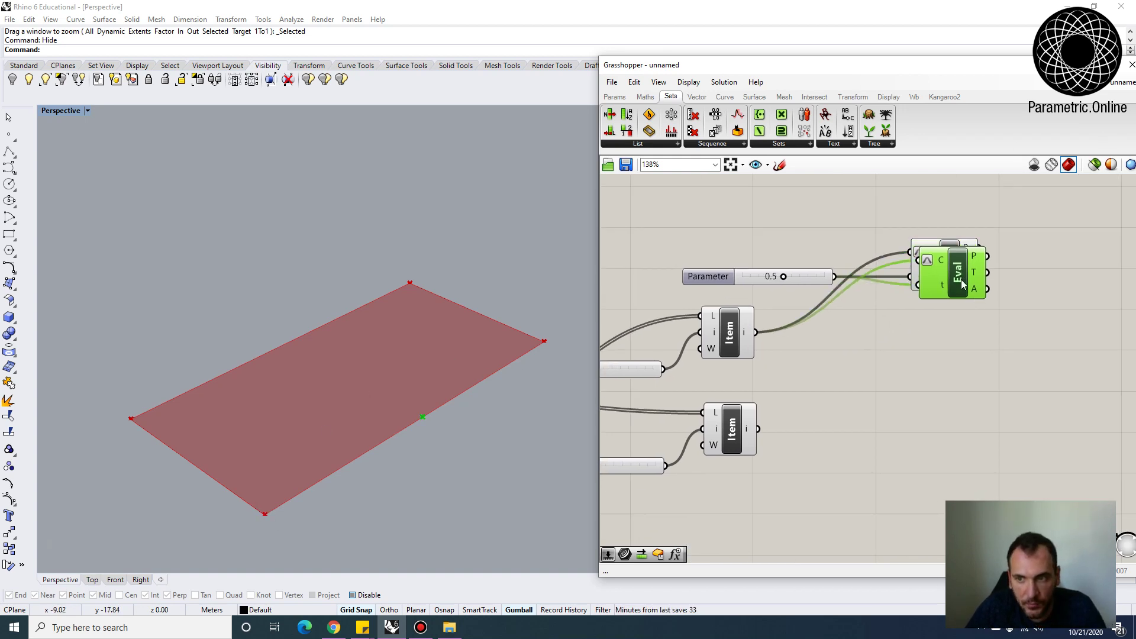
{"action": "left_click_drag", "start_coordinate": [958, 278], "coordinate": [946, 390]}
{"action": "left_click_drag", "start_coordinate": [755, 428], "coordinate": [951, 397]}
Raise the shared parameter slider to 0.7 to compare how the points move along the two edges.
{"action": "mouse_move", "coordinate": [787, 278]}
{"action": "left_mouse_down"}
{"action": "mouse_move", "coordinate": [766, 280]}
{"action": "mouse_move", "coordinate": [794, 281]}
{"action": "left_mouse_up"}
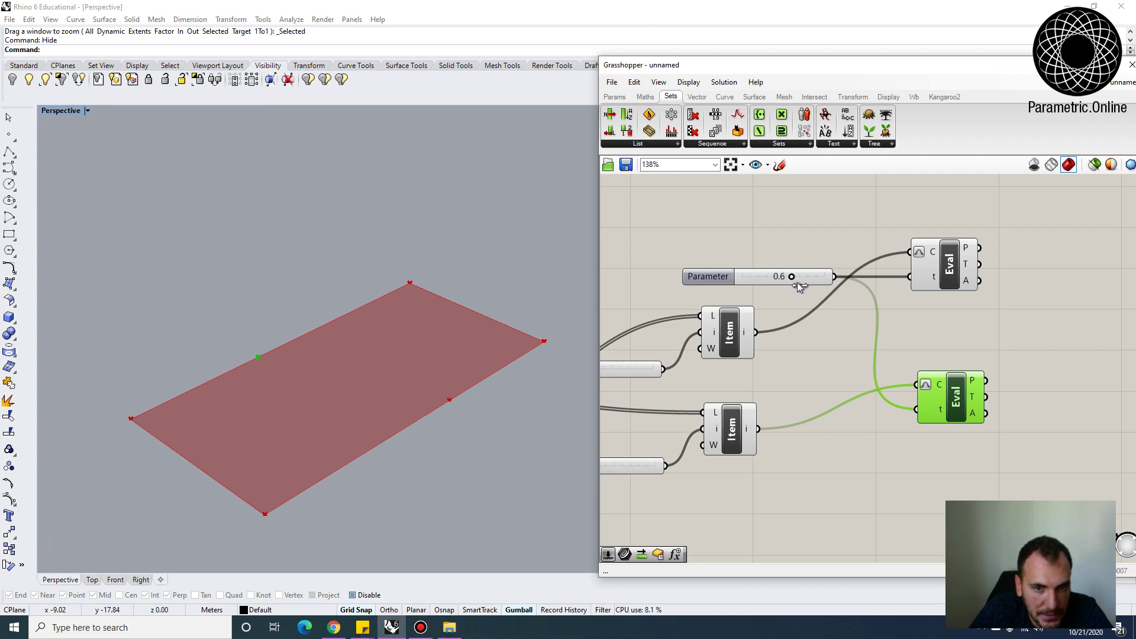
{"action": "left_click_drag", "start_coordinate": [797, 282], "coordinate": [805, 282]}
{"action": "right_click_drag", "start_coordinate": [669, 388], "coordinate": [566, 416]}
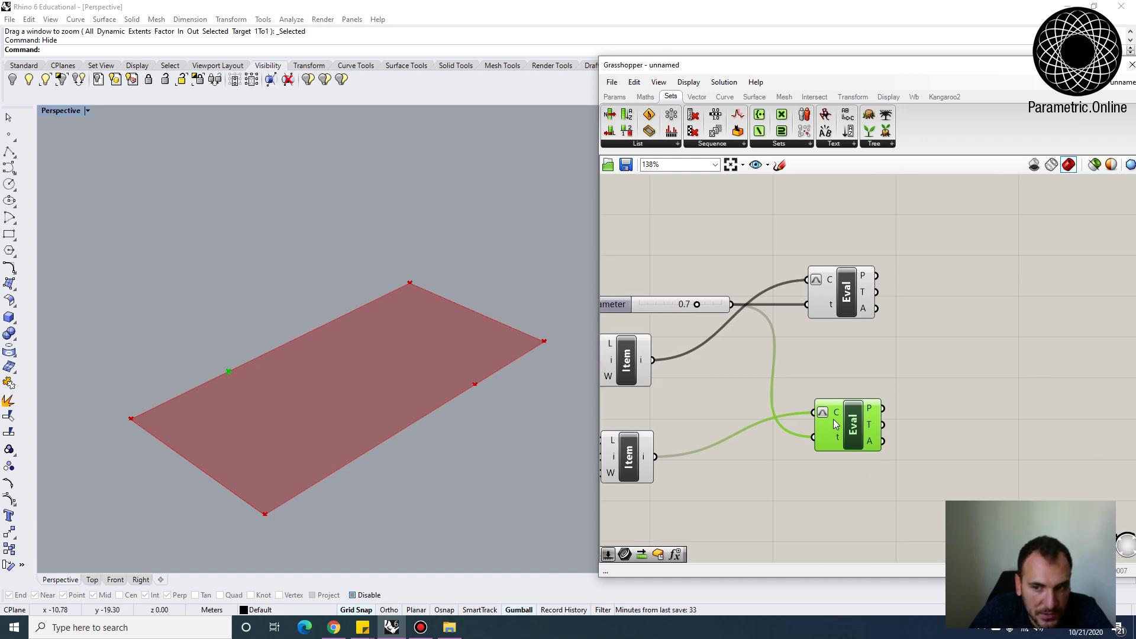
{"action": "right_click_drag", "start_coordinate": [833, 419], "coordinate": [862, 419]}
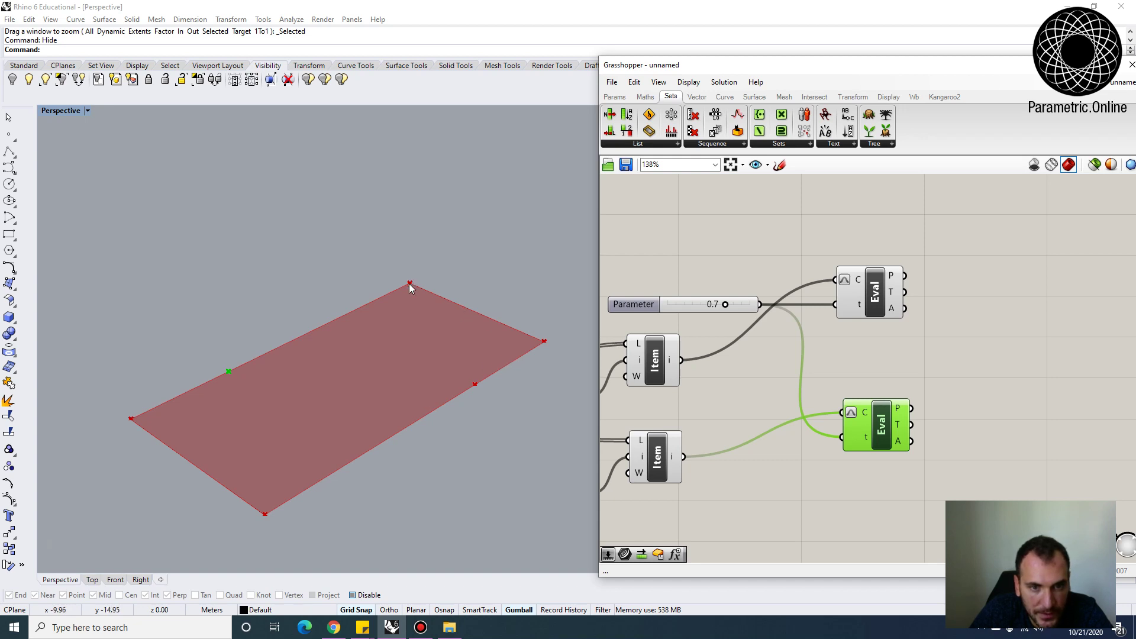
Move the second Evaluate Curve aside to make room and add a Subtraction component.
{"action": "left_click_drag", "start_coordinate": [874, 425], "coordinate": [980, 402]}
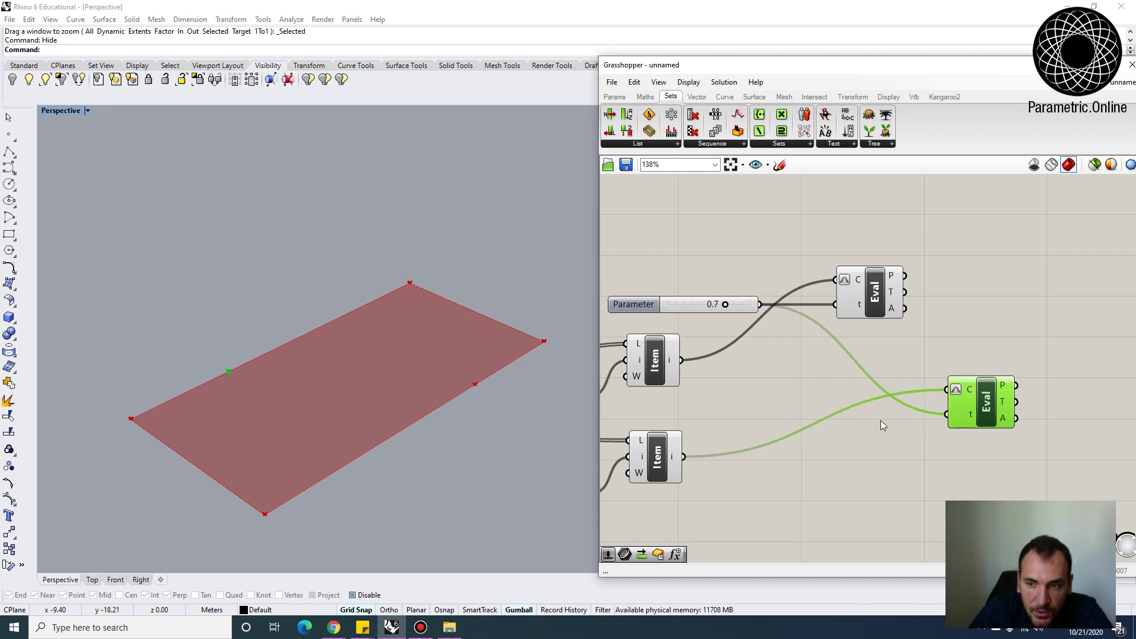
{"action": "left_click", "coordinate": [730, 386]}
{"action": "double_click", "coordinate": [730, 386]}
{"action": "type", "text": "subtra"}
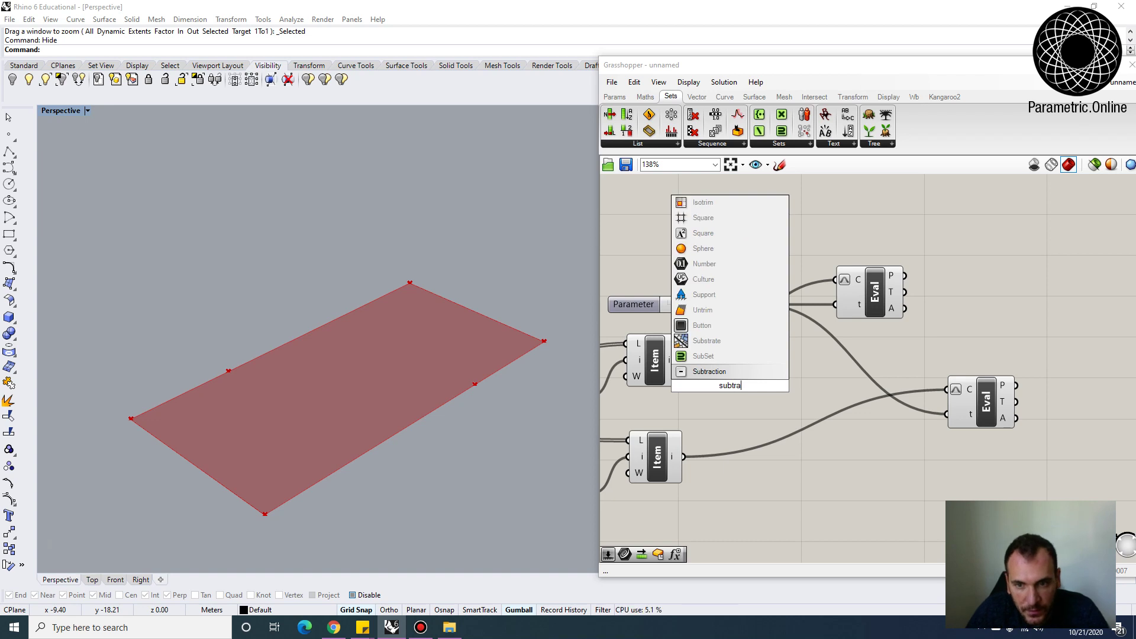
{"action": "left_click", "coordinate": [744, 378]}
Subtract the Parameter slider from a new 1.0 slider and feed the result into the second Evaluate Curve's parameter input.
{"action": "left_click_drag", "start_coordinate": [746, 384], "coordinate": [909, 409]}
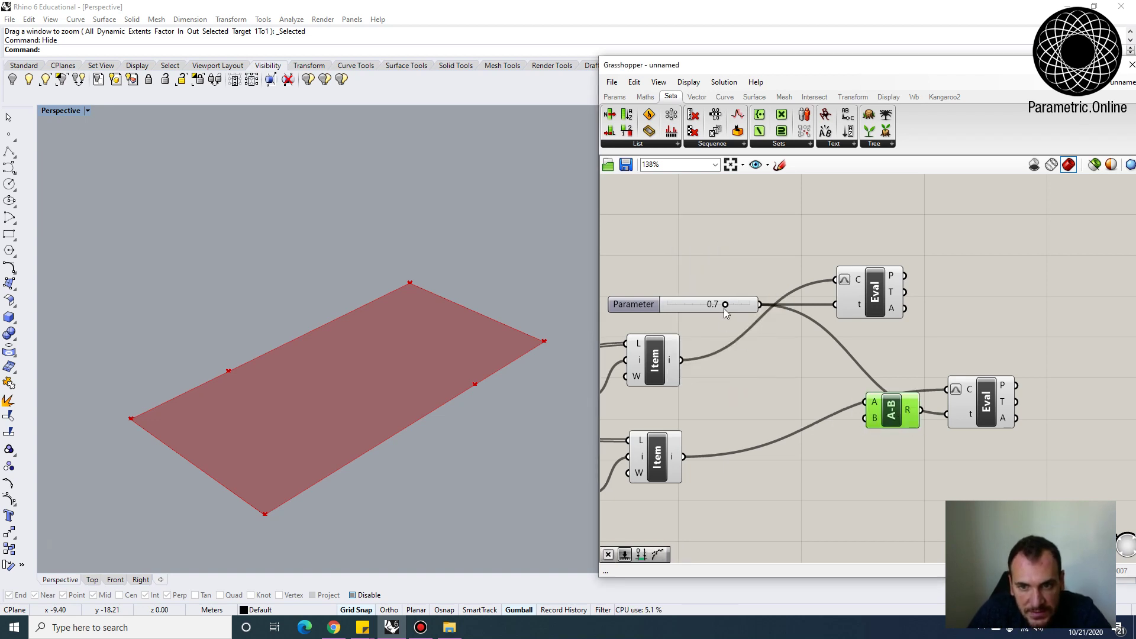
{"action": "mouse_move", "coordinate": [741, 299]}
{"action": "left_mouse_down", "text": "alt"}
{"action": "mouse_move", "coordinate": [773, 412]}
{"action": "mouse_move", "coordinate": [768, 390]}
{"action": "mouse_move", "coordinate": [865, 402]}
{"action": "mouse_move", "coordinate": [761, 304]}
{"action": "left_mouse_up", "text": "alt"}
{"action": "left_click_drag", "start_coordinate": [951, 409], "coordinate": [891, 429]}
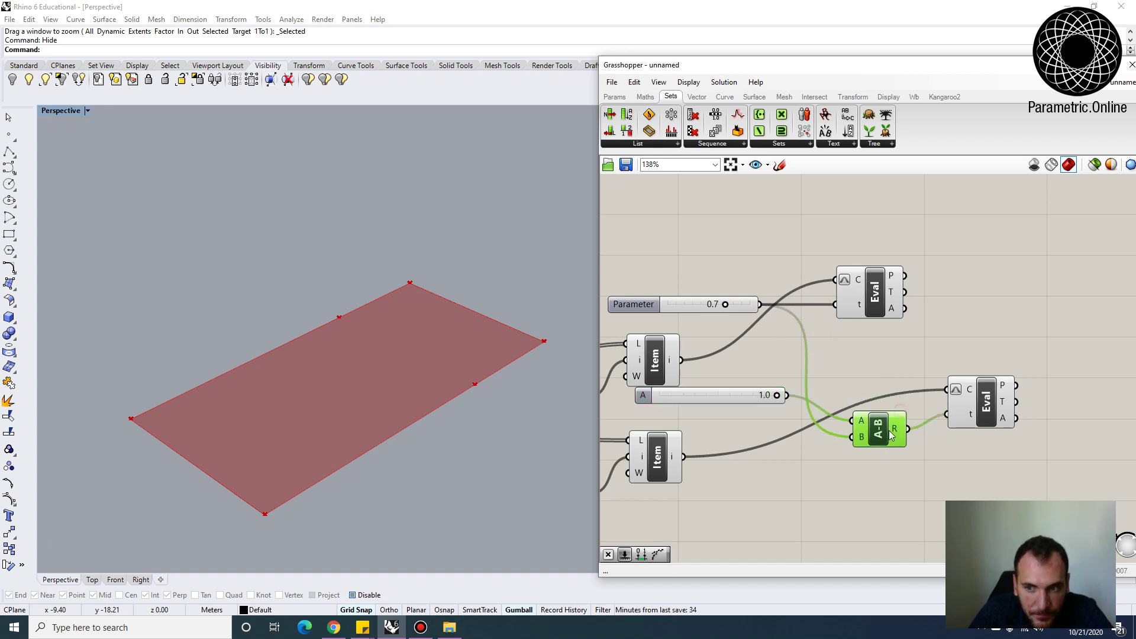
Highlight both Evaluate Curve points and set the Parameter slider to 0.5, the midpoint of each edge.
{"action": "left_click", "coordinate": [980, 402]}
{"action": "right_click_drag", "start_coordinate": [966, 361], "coordinate": [913, 355]}
{"action": "left_click_drag", "start_coordinate": [1004, 393], "coordinate": [834, 278]}
{"action": "right_click_drag", "start_coordinate": [775, 310], "coordinate": [850, 331]}
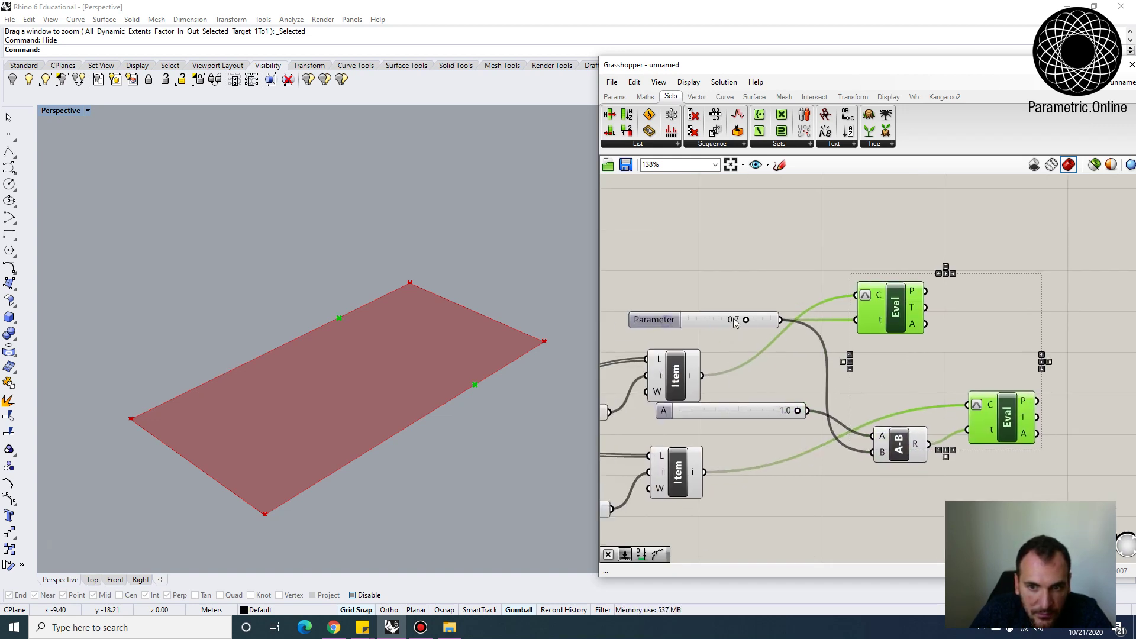
{"action": "mouse_move", "coordinate": [747, 319]}
{"action": "left_mouse_down"}
{"action": "mouse_move", "coordinate": [707, 319]}
{"action": "mouse_move", "coordinate": [742, 320]}
{"action": "mouse_move", "coordinate": [732, 315]}
{"action": "left_mouse_up"}
Line up the upper Evaluate Curve component directly above the lower one.
{"action": "scroll", "coordinate": [792, 328], "scroll_direction": "down", "scroll_amount": 2}
{"action": "right_click_drag", "start_coordinate": [947, 349], "coordinate": [854, 349]}
{"action": "left_click_drag", "start_coordinate": [772, 312], "coordinate": [854, 333]}
Add a Move component beyond the two Evaluate Curve components.
{"action": "right_click_drag", "start_coordinate": [901, 351], "coordinate": [852, 358]}
{"action": "double_click", "coordinate": [909, 370]}
{"action": "type", "text": "move"}
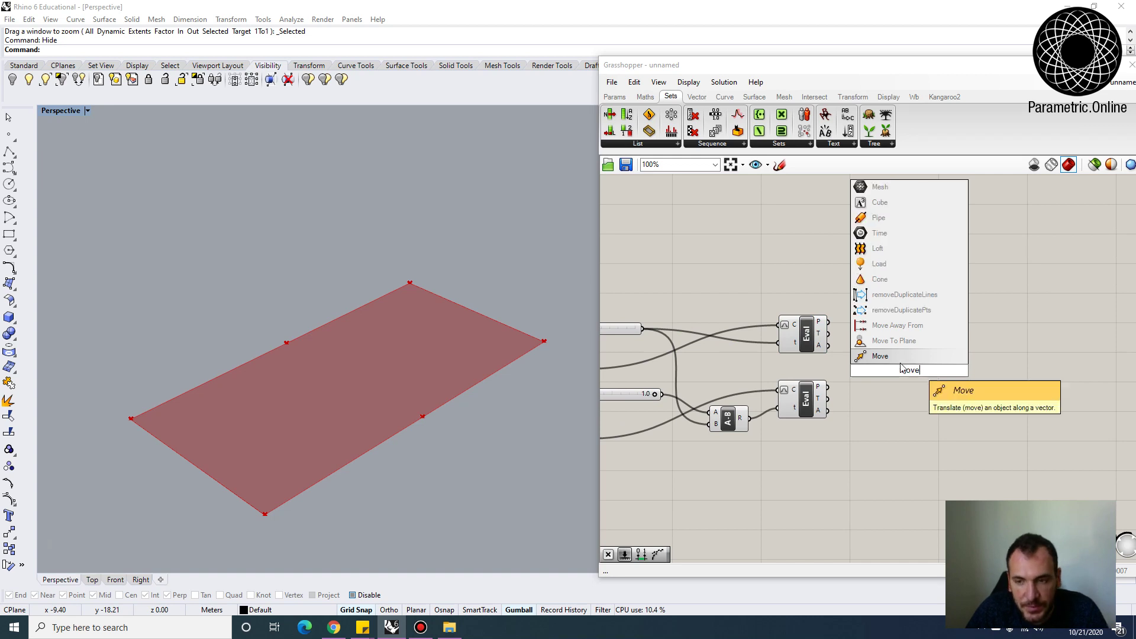
{"action": "key", "text": "Return"}
{"action": "left_click_drag", "start_coordinate": [895, 369], "coordinate": [950, 401]}
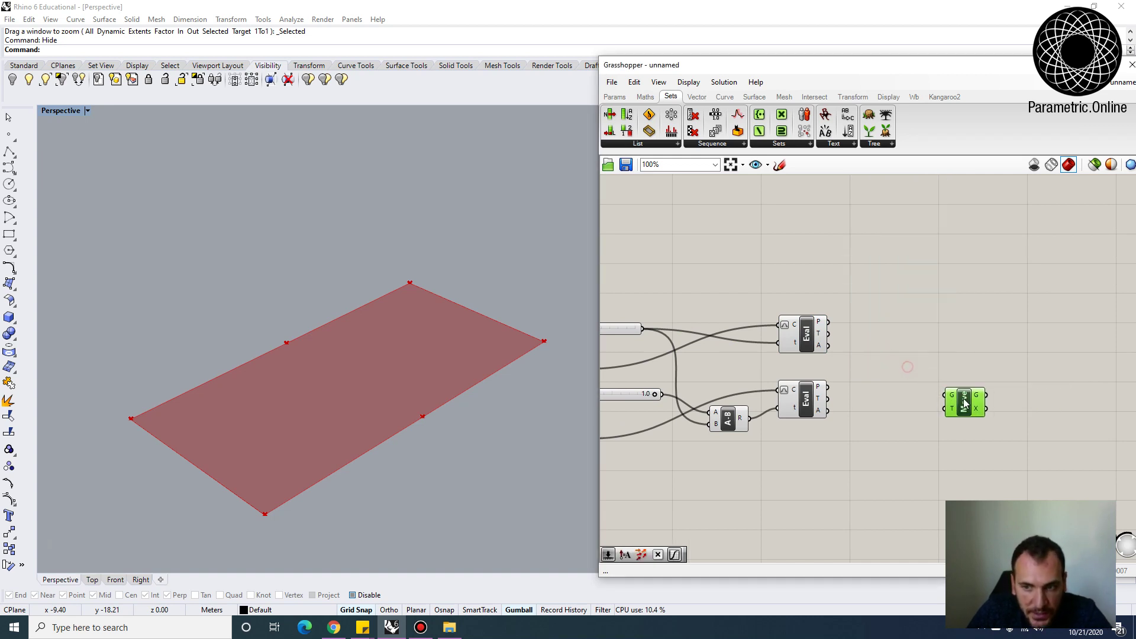
Add a Unit Z vector as Move's motion and connect the lower Evaluate Curve's point as its geometry.
{"action": "double_click", "coordinate": [862, 451]}
{"action": "type", "text": "unit z"}
{"action": "key", "text": "Return"}
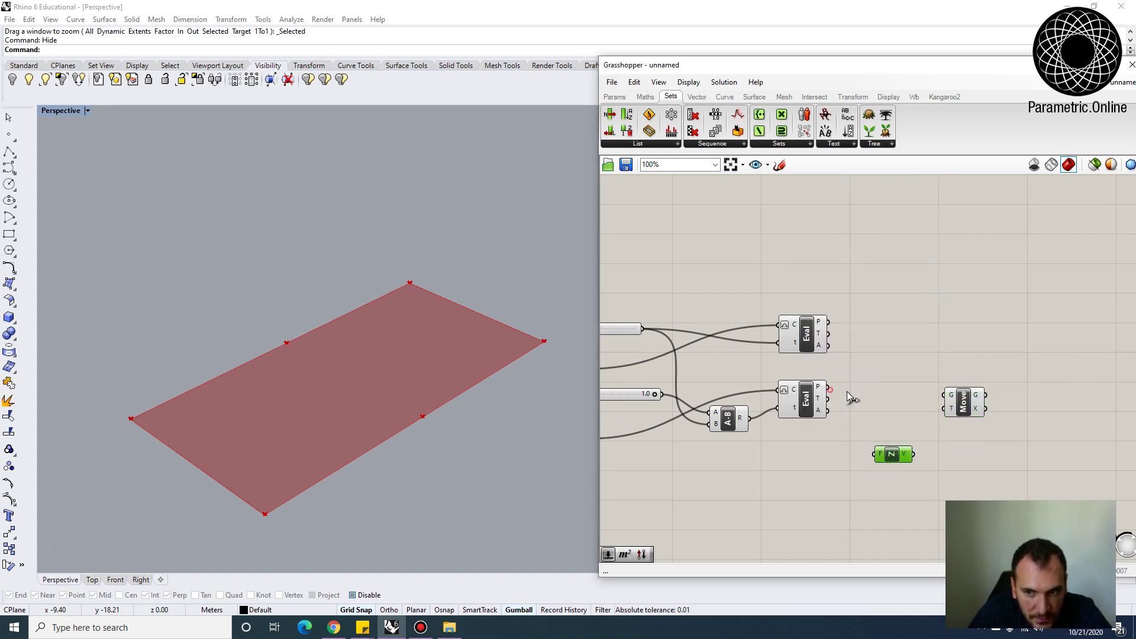
{"action": "left_click_drag", "start_coordinate": [848, 393], "coordinate": [944, 394]}
{"action": "left_click_drag", "start_coordinate": [914, 454], "coordinate": [944, 408]}
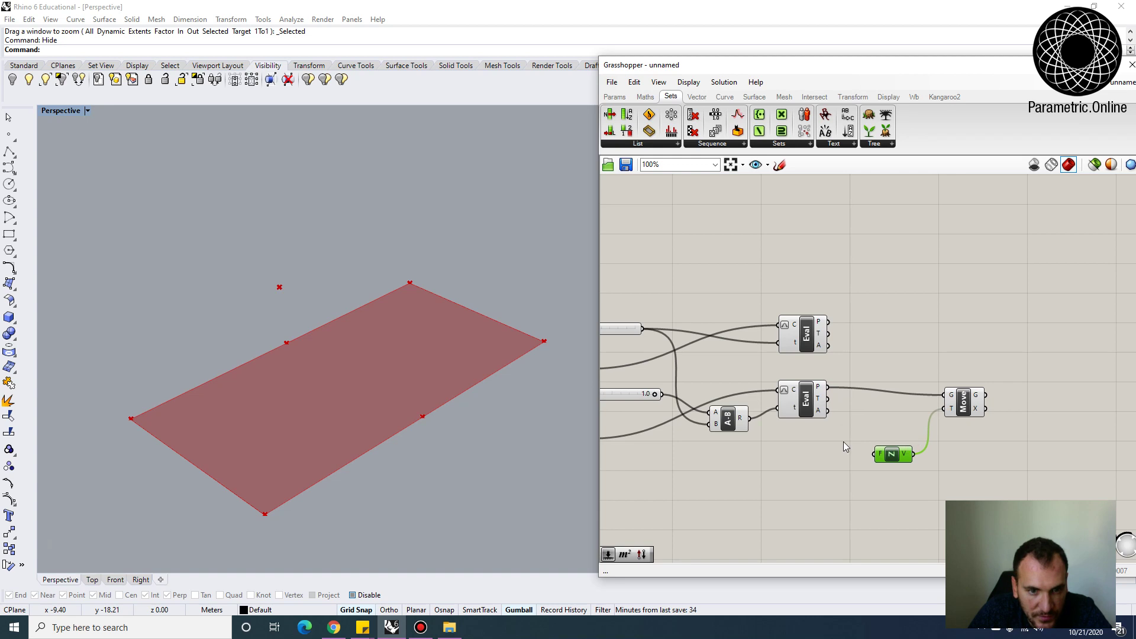
Add a number slider with value 0.5 and connect it to the Unit Z vector's factor.
{"action": "double_click", "coordinate": [788, 473]}
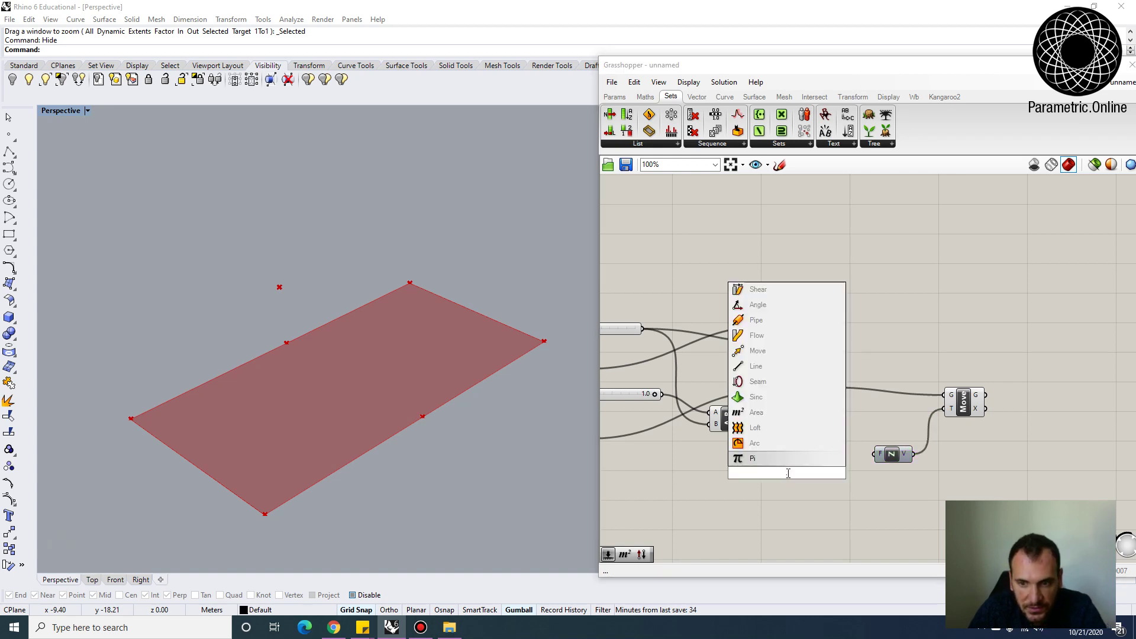
{"action": "type", "text": "0.5"}
{"action": "key", "text": "Return"}
{"action": "left_click_drag", "start_coordinate": [836, 472], "coordinate": [874, 453]}
Duplicate the Move component for the upper Evaluate Curve's point with the same Unit Z motion, and set the Factor slider to 1.0.
{"action": "left_click_drag", "start_coordinate": [985, 465], "coordinate": [971, 336]}
{"action": "left_click_drag", "start_coordinate": [829, 322], "coordinate": [946, 330]}
{"action": "left_click", "coordinate": [908, 289]}
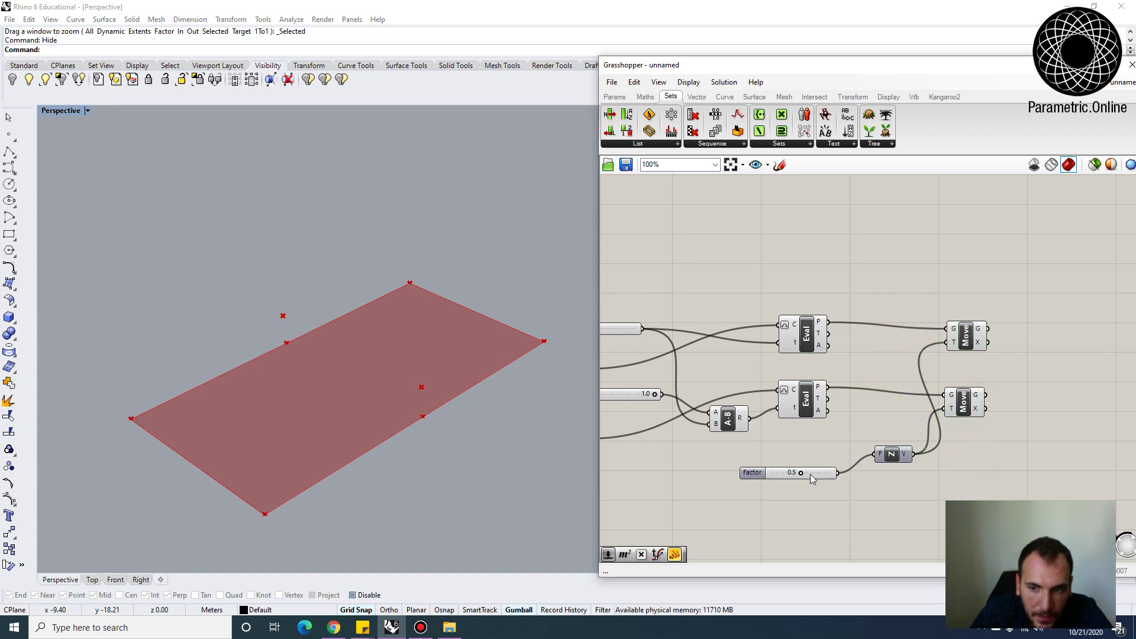
{"action": "left_click_drag", "start_coordinate": [801, 474], "coordinate": [825, 474]}
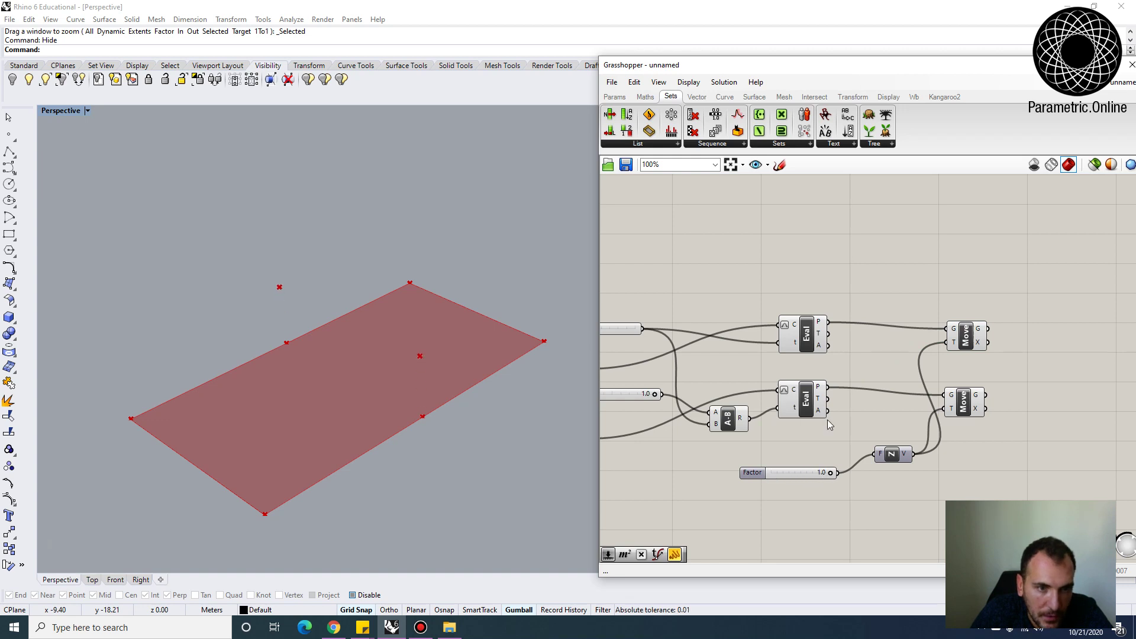
{"action": "right_click_drag", "start_coordinate": [373, 401], "coordinate": [381, 372]}
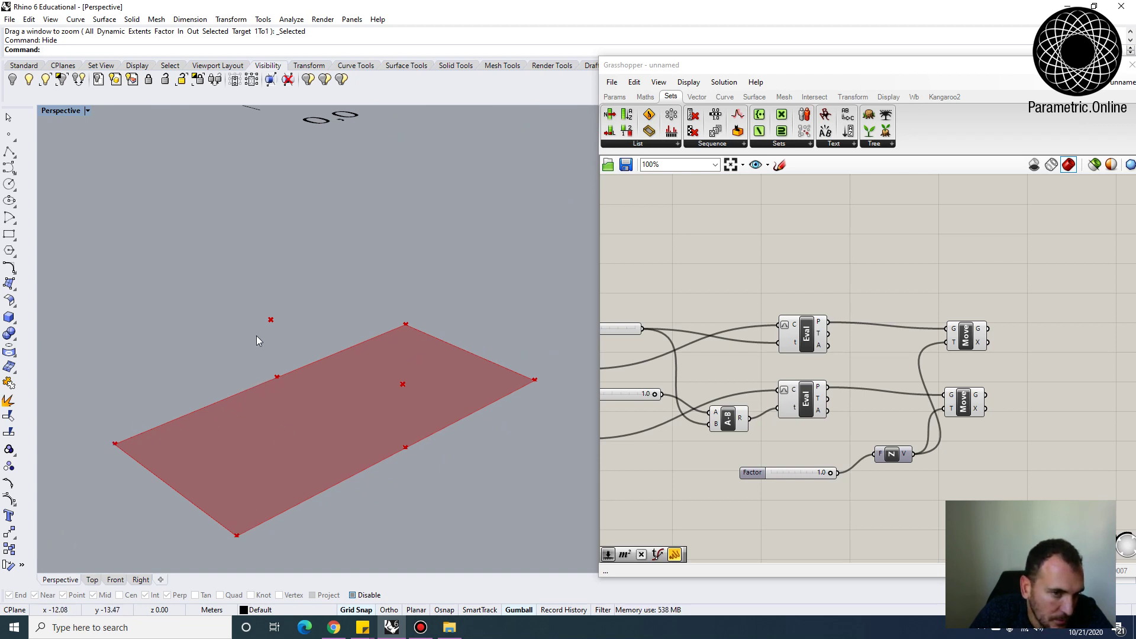
Add a Line component and connect the moved geometry of both Move components as its start and end points.
{"action": "right_click_drag", "start_coordinate": [963, 363], "coordinate": [907, 365]}
{"action": "double_click", "coordinate": [998, 367]}
{"action": "type", "text": "lin"}
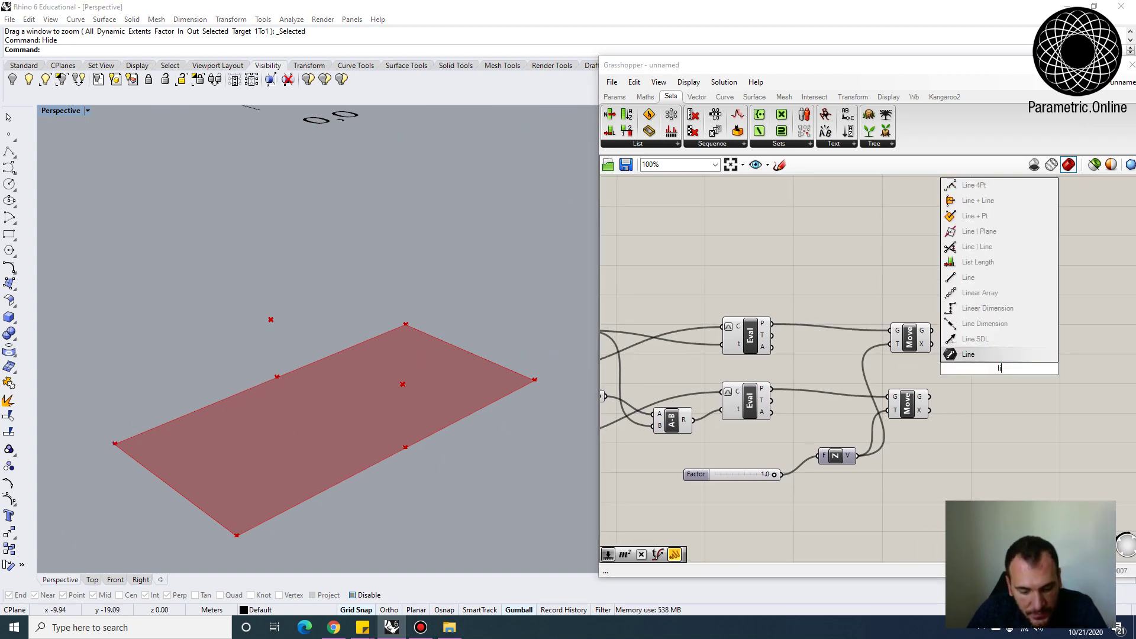
{"action": "left_click", "coordinate": [961, 354]}
{"action": "mouse_move", "coordinate": [982, 362]}
{"action": "left_mouse_down"}
{"action": "mouse_move", "coordinate": [932, 330]}
{"action": "mouse_move", "coordinate": [931, 396]}
{"action": "mouse_move", "coordinate": [999, 368]}
{"action": "mouse_move", "coordinate": [994, 359]}
{"action": "left_mouse_up"}
{"action": "left_click", "coordinate": [857, 409]}
{"action": "right_click_drag", "start_coordinate": [408, 497], "coordinate": [365, 468]}
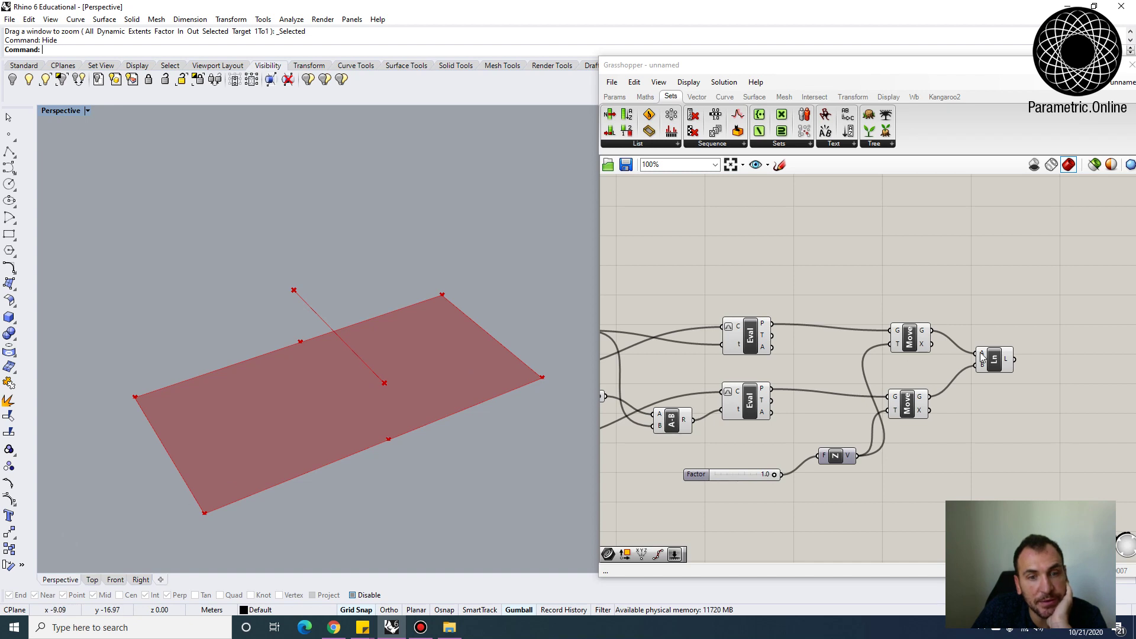
Move the vertex List Item and its Index slider lower on the canvas, clear of the edge List Items.
{"action": "scroll", "coordinate": [957, 292], "scroll_direction": "down", "scroll_amount": 3}
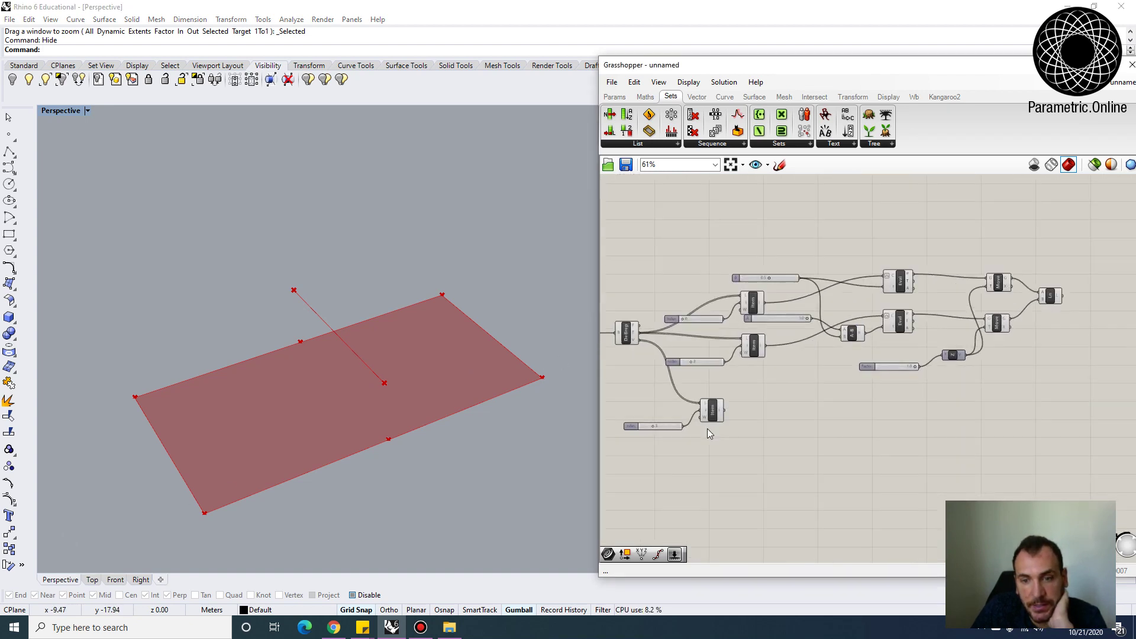
{"action": "scroll", "coordinate": [709, 434], "scroll_direction": "up", "scroll_amount": 2}
{"action": "left_click", "coordinate": [718, 407]}
{"action": "scroll", "coordinate": [717, 373], "scroll_direction": "down", "scroll_amount": 2}
{"action": "right_click_drag", "start_coordinate": [695, 358], "coordinate": [745, 398]}
{"action": "scroll", "coordinate": [786, 431], "scroll_direction": "up", "scroll_amount": 2}
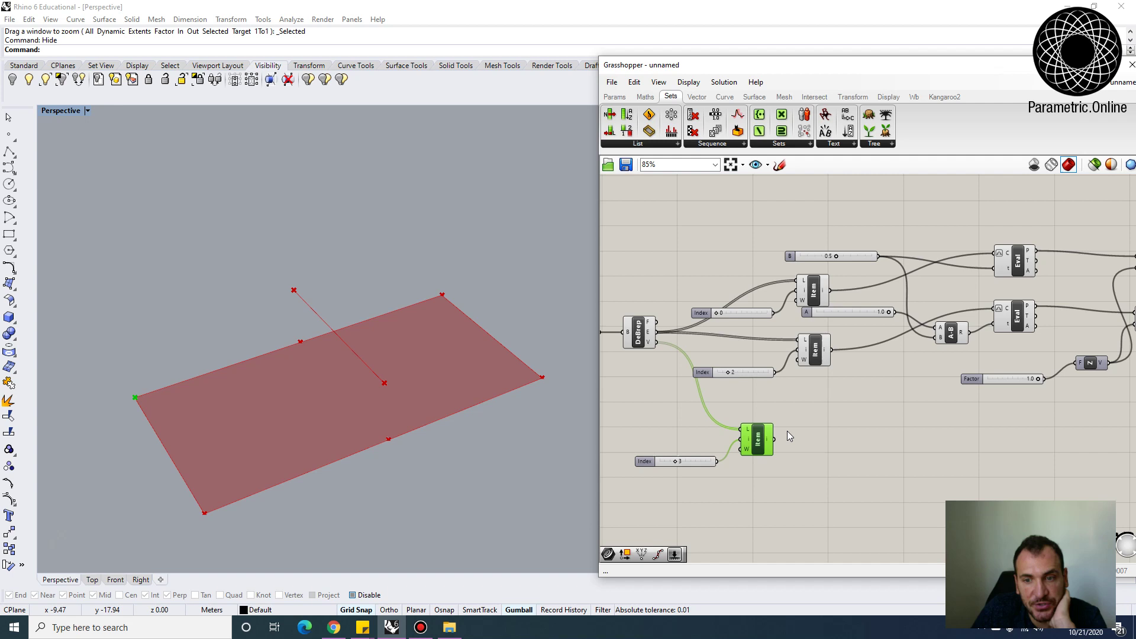
{"action": "left_click_drag", "start_coordinate": [787, 431], "coordinate": [778, 505]}
Duplicate the index-2 edge List Item with its slider, set the copy's index to 3, and place it below the Move components.
{"action": "left_click_drag", "start_coordinate": [835, 394], "coordinate": [744, 333]}
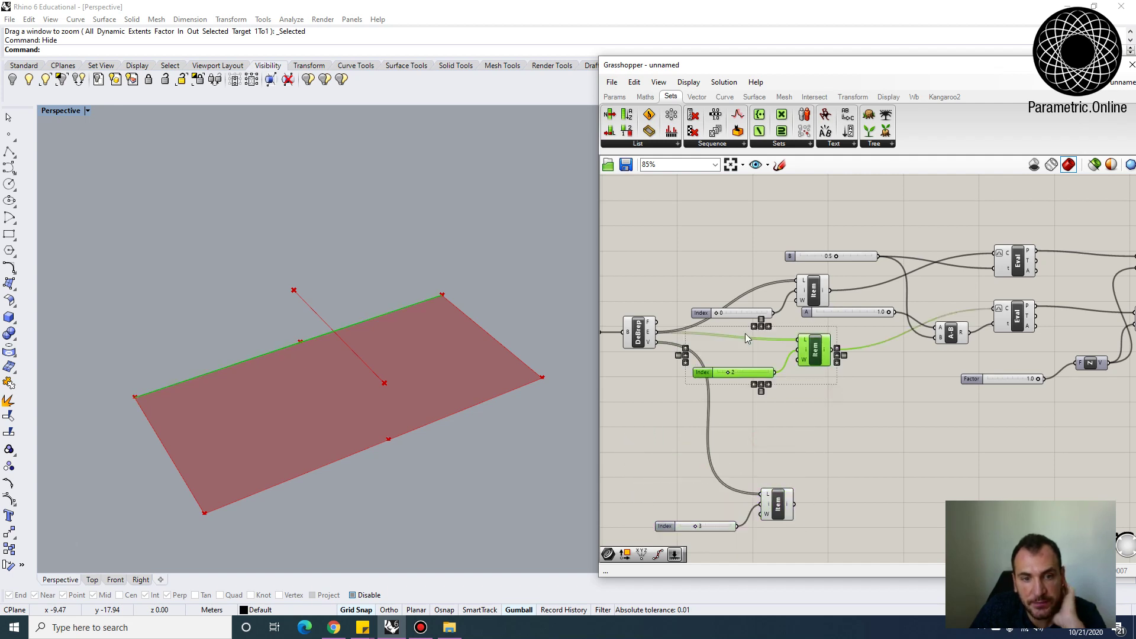
{"action": "left_click_drag", "start_coordinate": [816, 376], "coordinate": [824, 443], "text": "alt"}
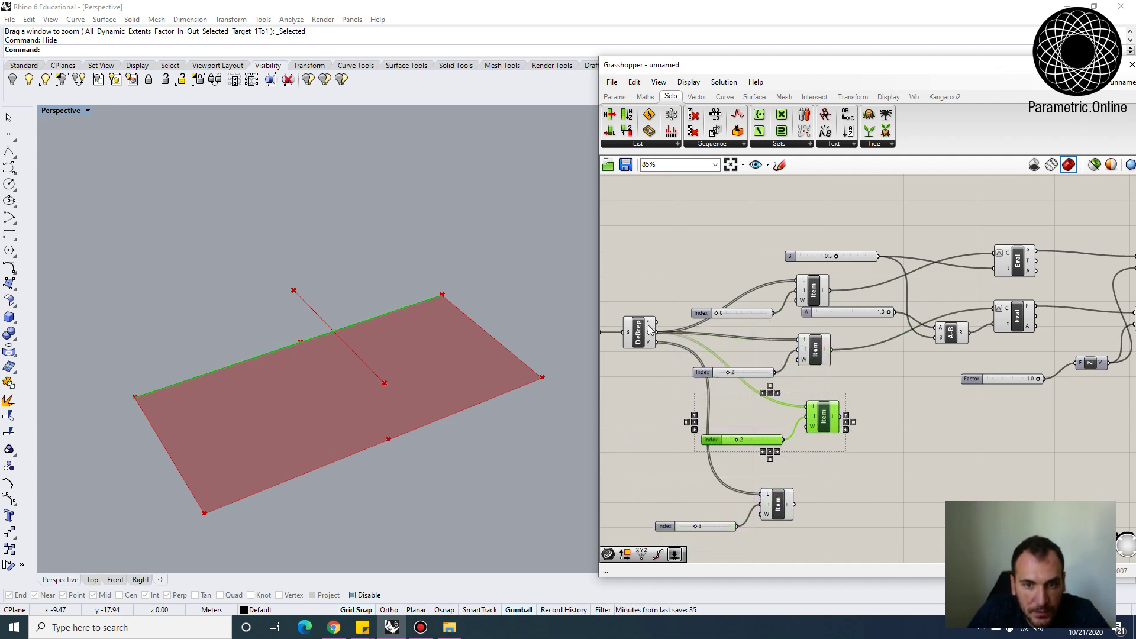
{"action": "right_click_drag", "start_coordinate": [662, 339], "coordinate": [707, 336]}
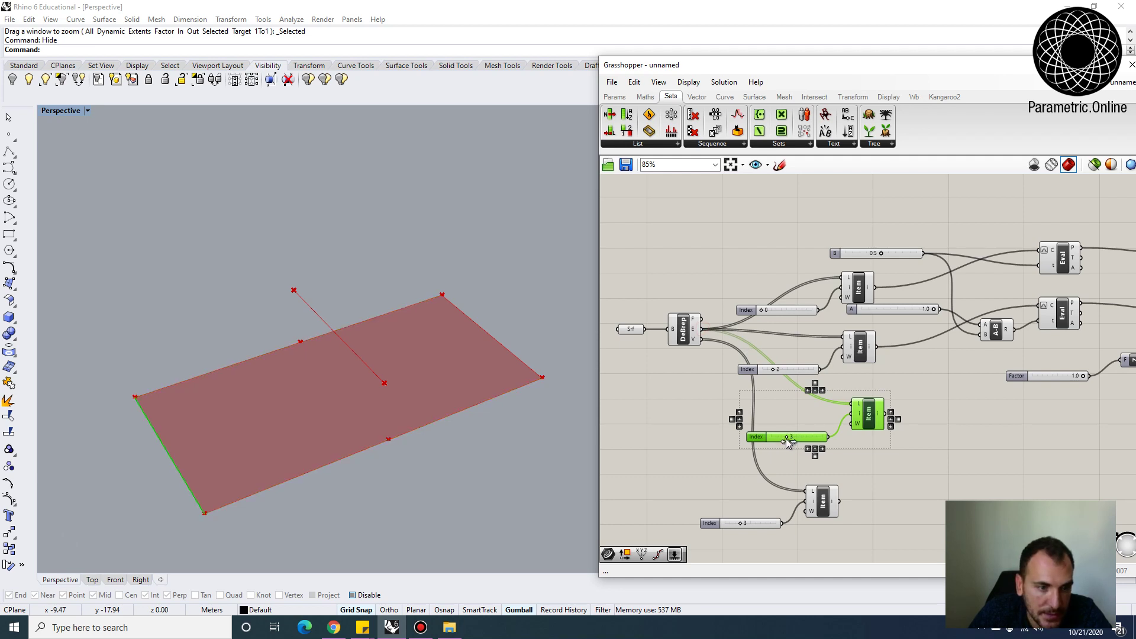
{"action": "scroll", "coordinate": [797, 413], "scroll_direction": "down", "scroll_amount": 5}
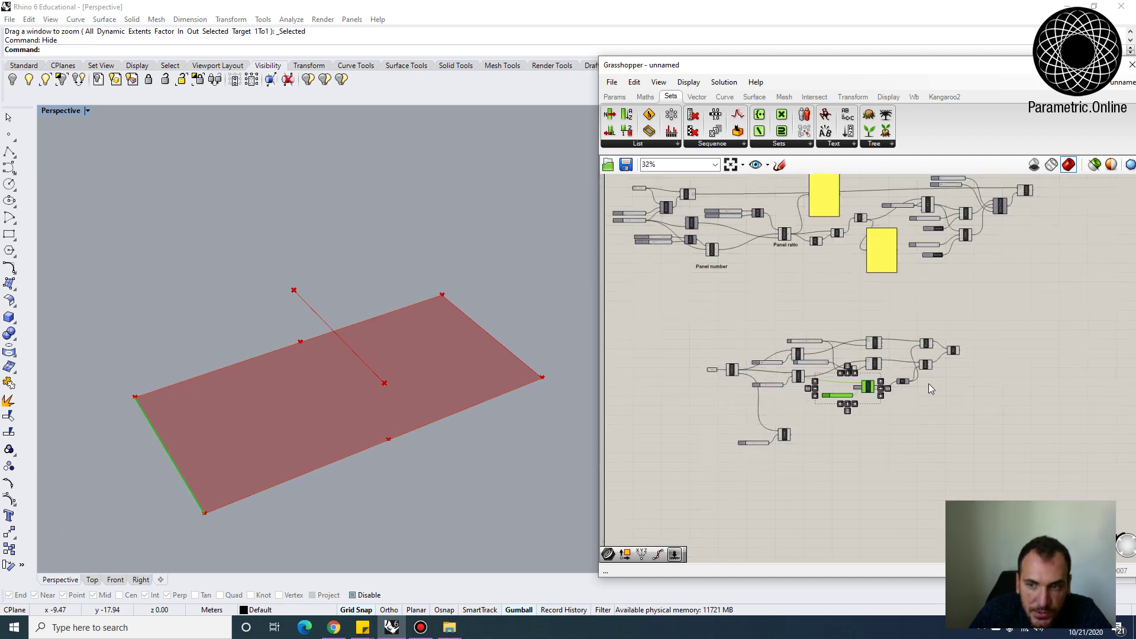
{"action": "scroll", "coordinate": [930, 389], "scroll_direction": "up", "scroll_amount": 4}
{"action": "scroll", "coordinate": [870, 336], "scroll_direction": "up", "scroll_amount": 2}
Check the Line and the index-3 edge List Item as profiles and connect both to the curves input of a new Loft.
{"action": "left_click", "coordinate": [827, 284]}
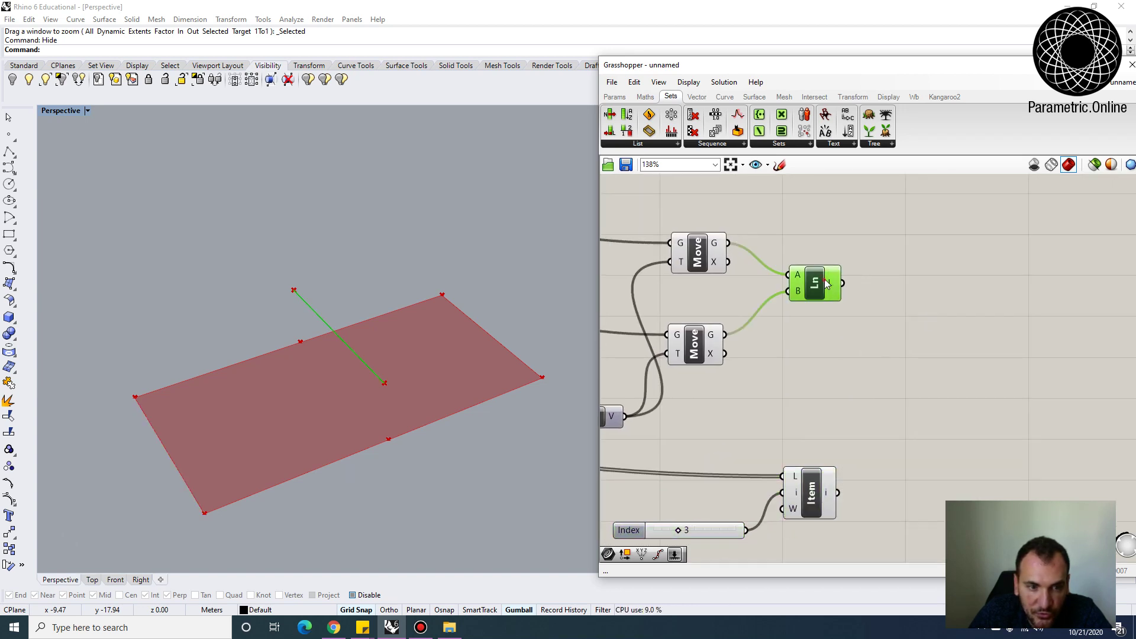
{"action": "left_click", "coordinate": [812, 474]}
{"action": "left_click", "coordinate": [815, 276]}
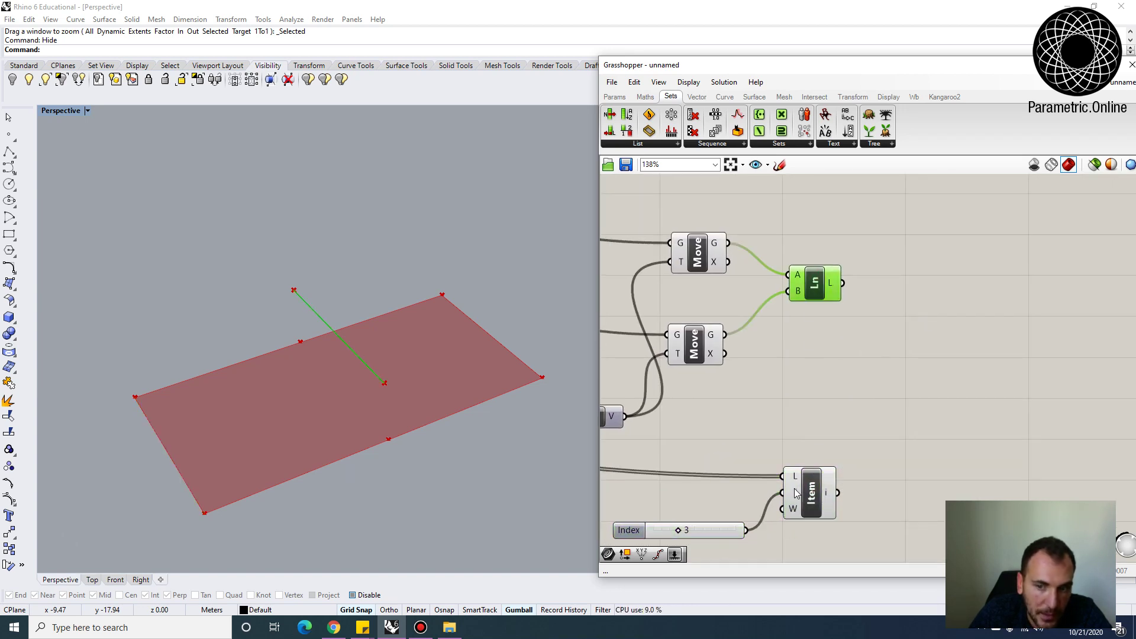
{"action": "left_click", "coordinate": [805, 508]}
{"action": "left_click", "coordinate": [827, 293]}
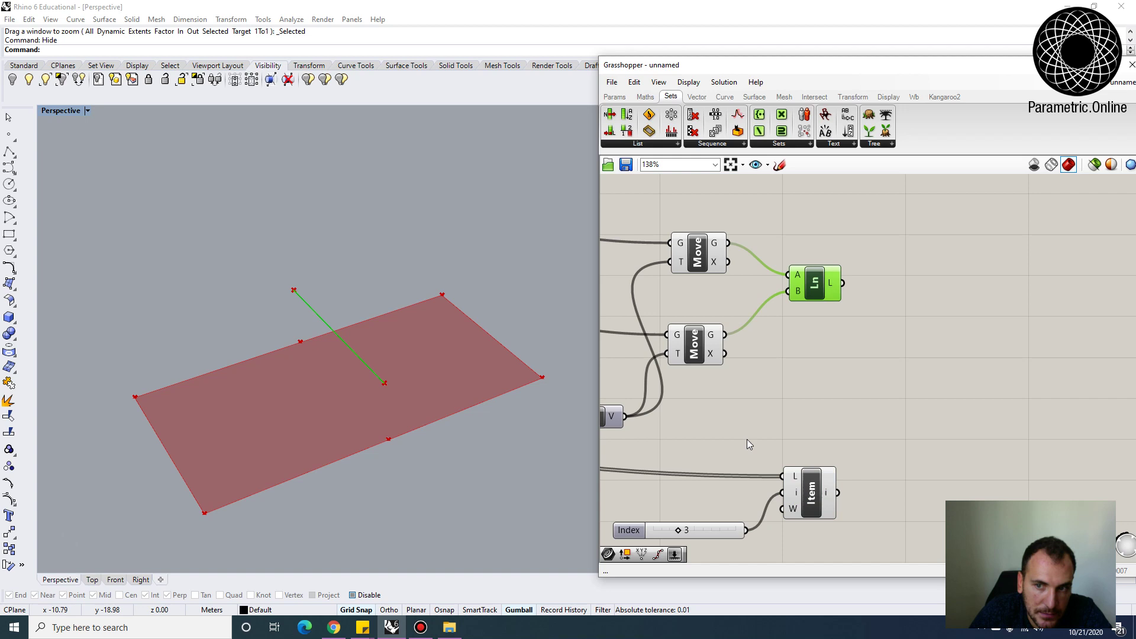
{"action": "left_click", "coordinate": [813, 500]}
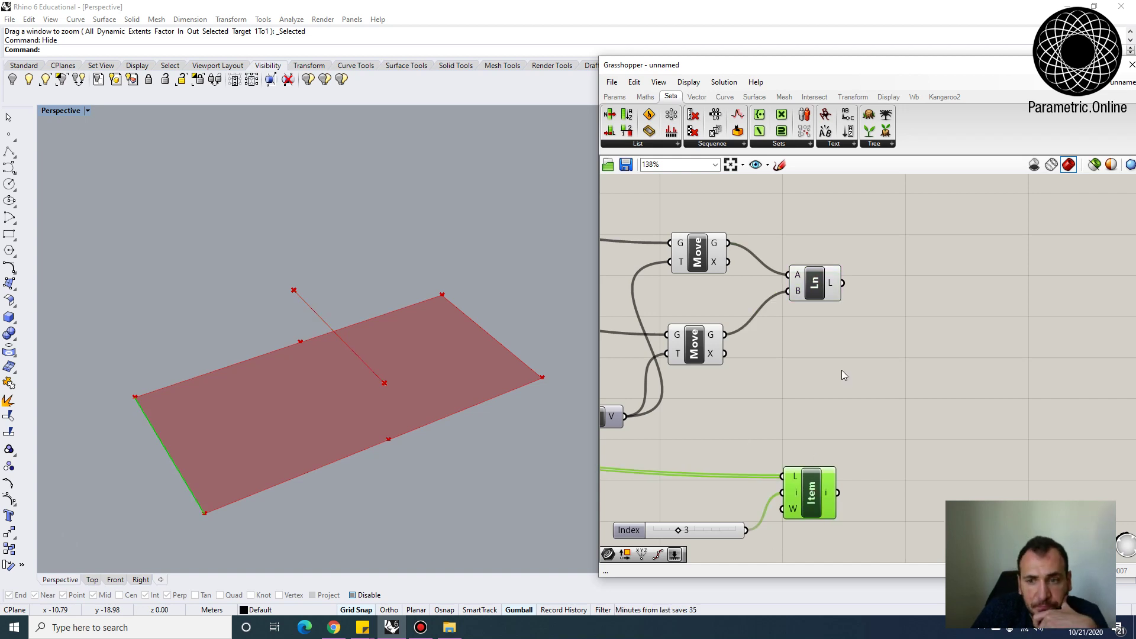
{"action": "scroll", "coordinate": [843, 375], "scroll_direction": "down", "scroll_amount": 3}
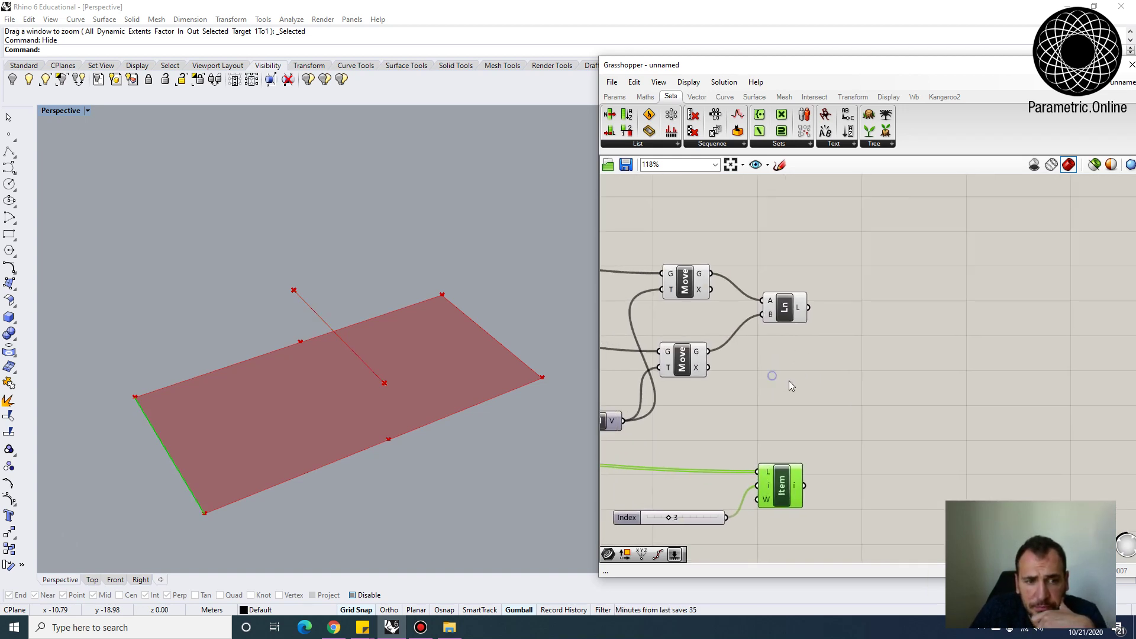
{"action": "double_click", "coordinate": [869, 382]}
{"action": "type", "text": "loft"}
{"action": "left_click", "coordinate": [854, 366]}
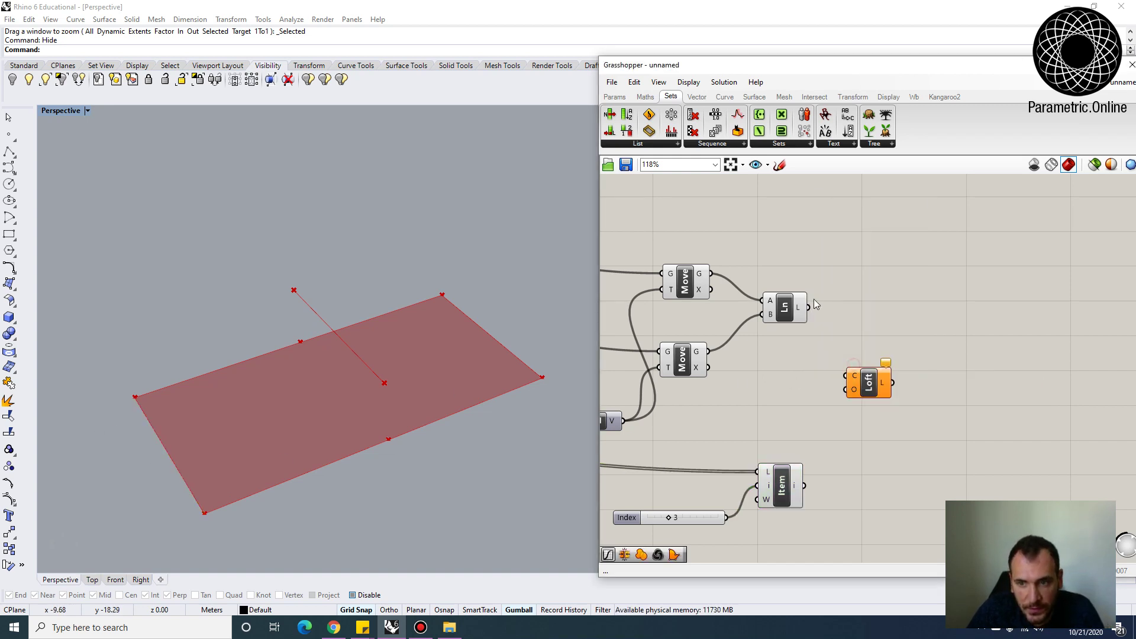
{"action": "left_click_drag", "start_coordinate": [809, 306], "coordinate": [807, 487]}
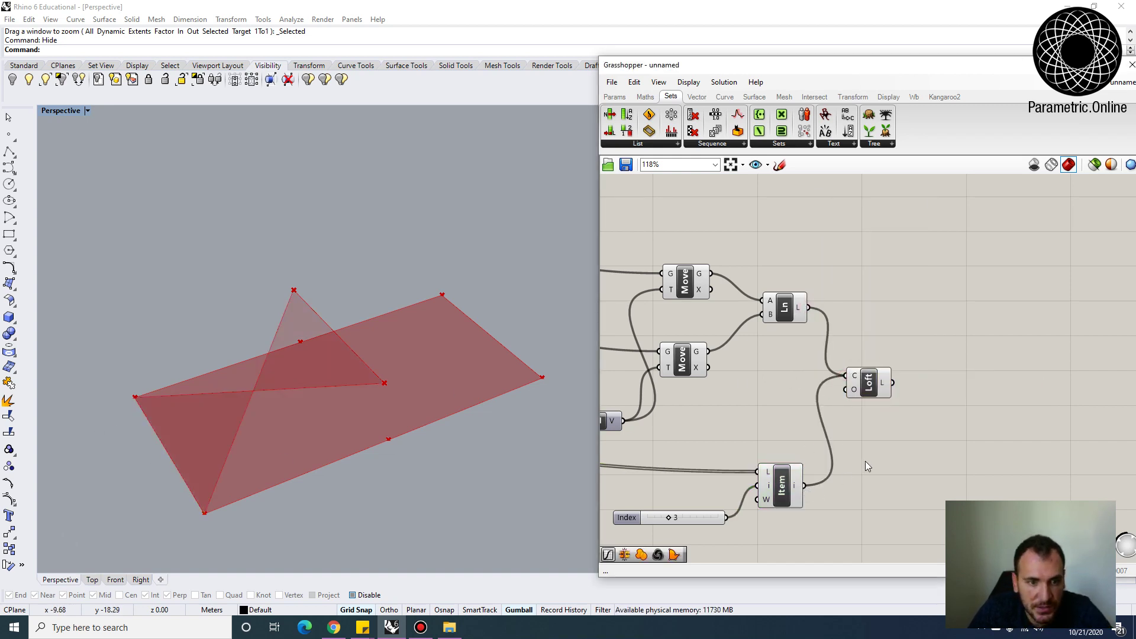
Space the Loft farther from its inputs and swap the Line's A and B points to untwist the lofted surface.
{"action": "left_click_drag", "start_coordinate": [862, 379], "coordinate": [952, 382]}
{"action": "right_click_drag", "start_coordinate": [733, 329], "coordinate": [775, 353]}
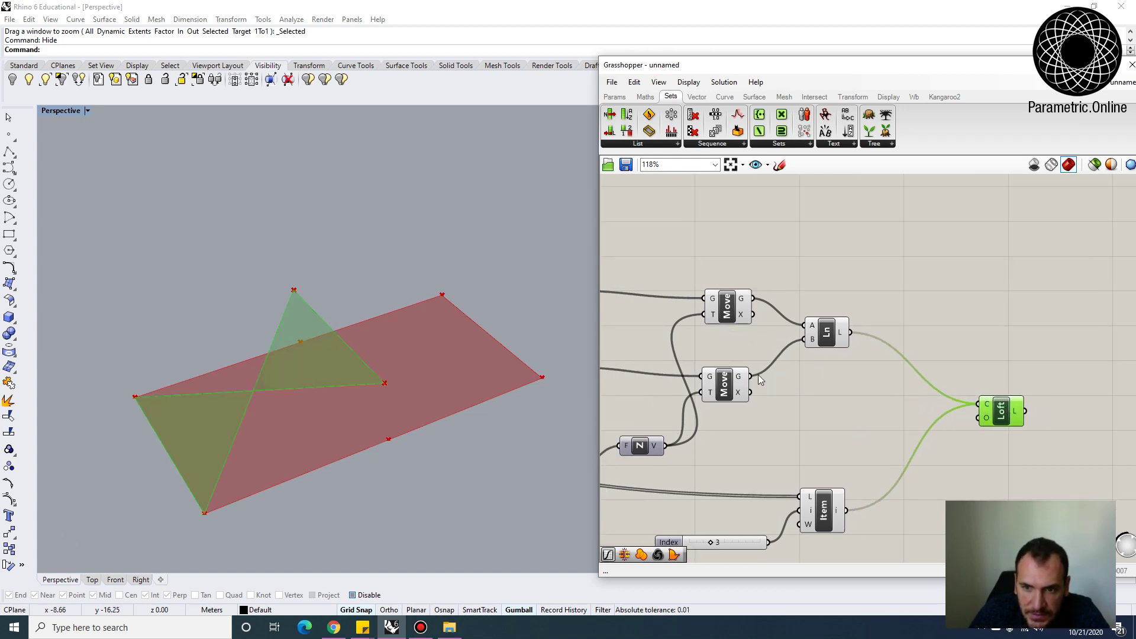
{"action": "left_click_drag", "start_coordinate": [751, 377], "coordinate": [753, 300]}
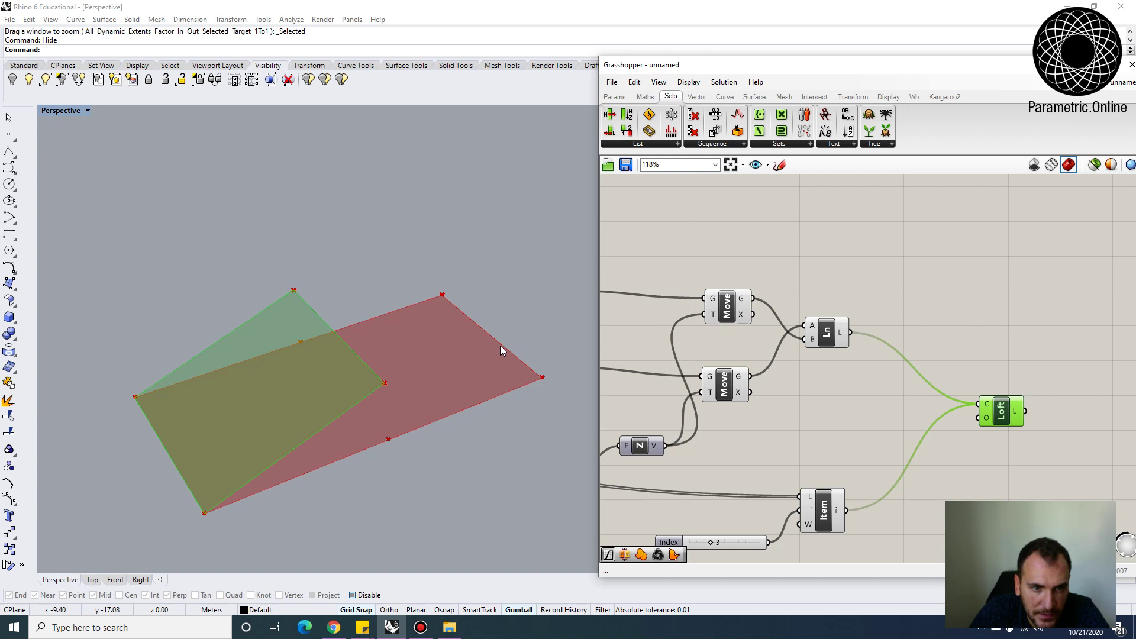
{"action": "left_click", "coordinate": [890, 419]}
{"action": "right_click_drag", "start_coordinate": [290, 432], "coordinate": [398, 362]}
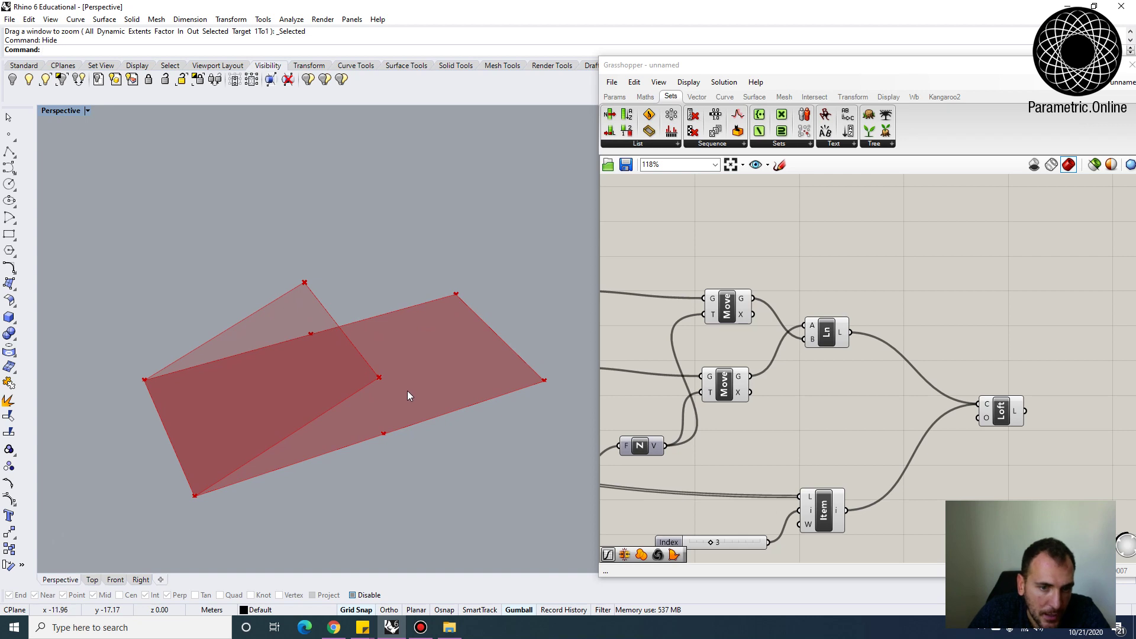
Review the definition by highlighting the Loft result and tracing back to the source Surface parameter.
{"action": "scroll", "coordinate": [907, 393], "scroll_direction": "down", "scroll_amount": 3}
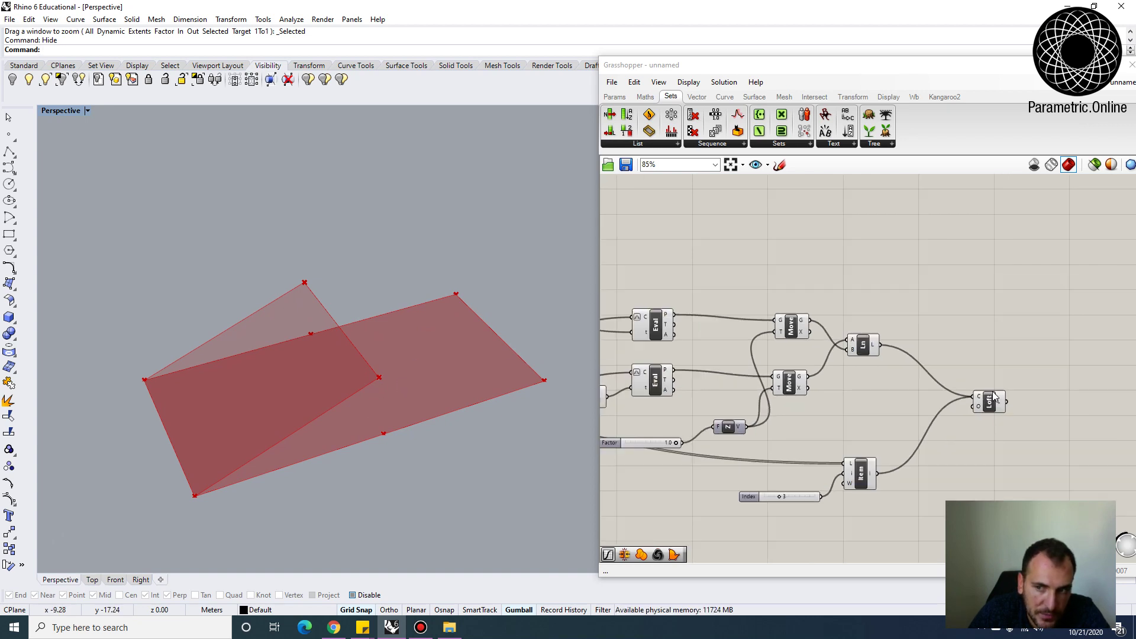
{"action": "left_click", "coordinate": [980, 406]}
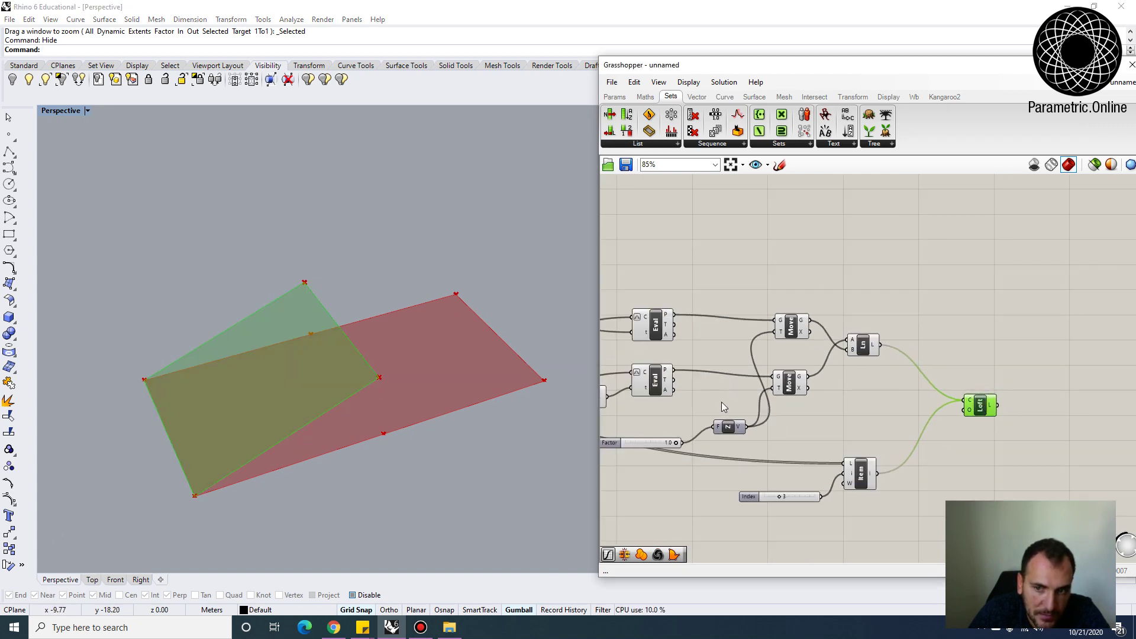
{"action": "right_click_drag", "start_coordinate": [703, 376], "coordinate": [902, 368]}
{"action": "scroll", "coordinate": [902, 368], "scroll_direction": "down", "scroll_amount": 4}
{"action": "scroll", "coordinate": [709, 375], "scroll_direction": "up", "scroll_amount": 5}
{"action": "left_click", "coordinate": [655, 380]}
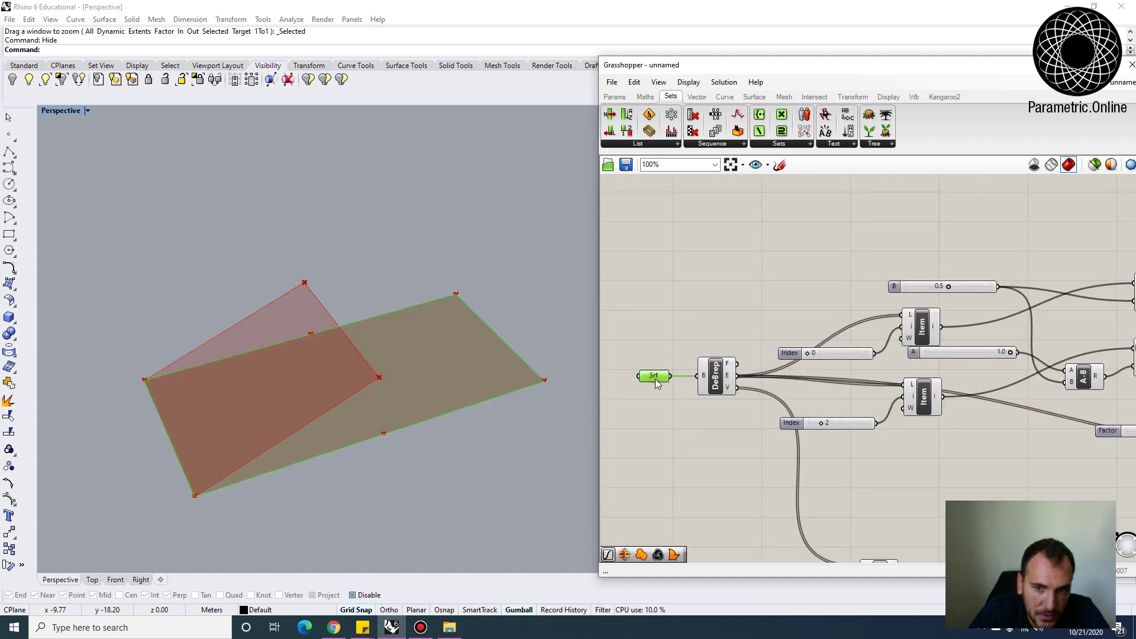
{"action": "scroll", "coordinate": [656, 375], "scroll_direction": "down", "scroll_amount": 4}
{"action": "right_click_drag", "start_coordinate": [912, 363], "coordinate": [776, 349]}
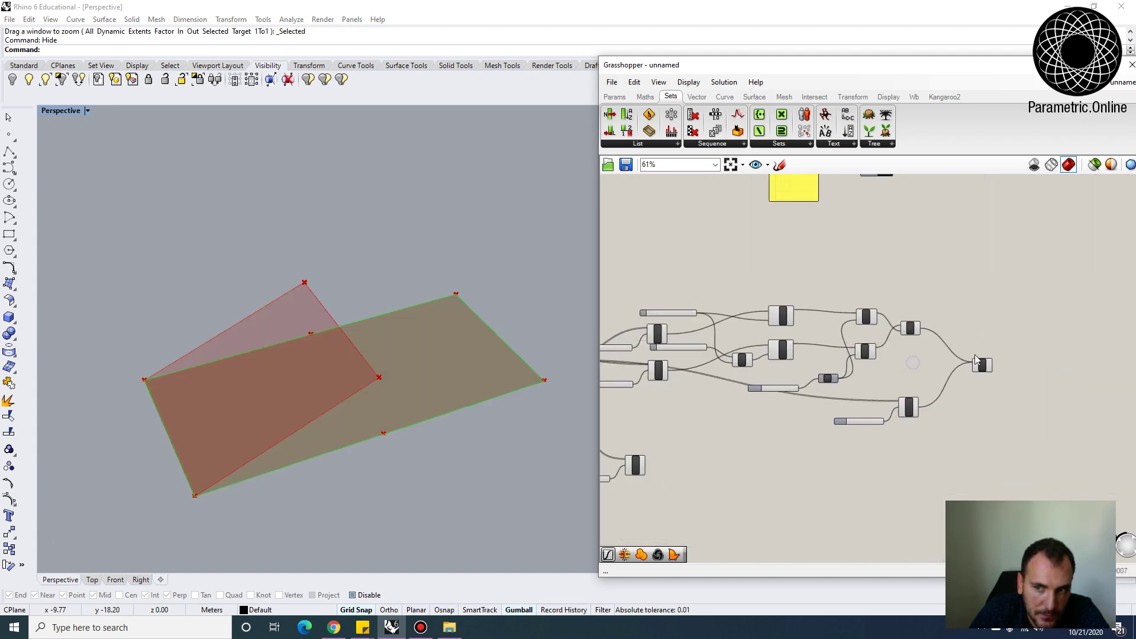
Highlight the Line and edge List Item feeding the Loft, and shift the Loft farther away from them.
{"action": "scroll", "coordinate": [976, 359], "scroll_direction": "up", "scroll_amount": 5}
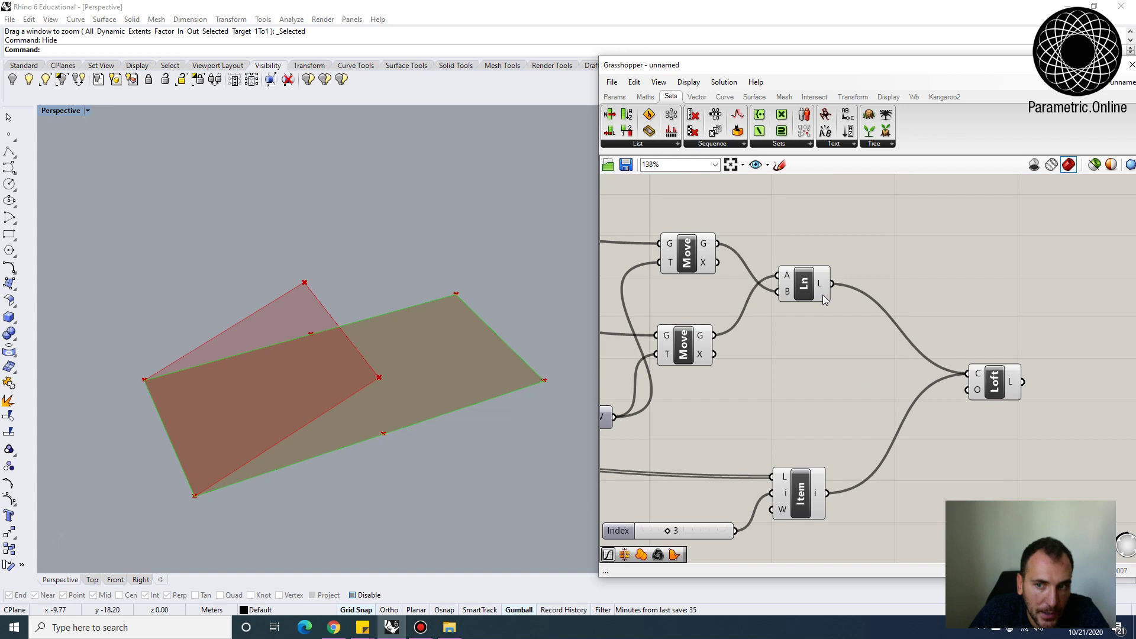
{"action": "left_click_drag", "start_coordinate": [823, 294], "coordinate": [799, 300]}
{"action": "right_click_drag", "start_coordinate": [840, 425], "coordinate": [755, 418]}
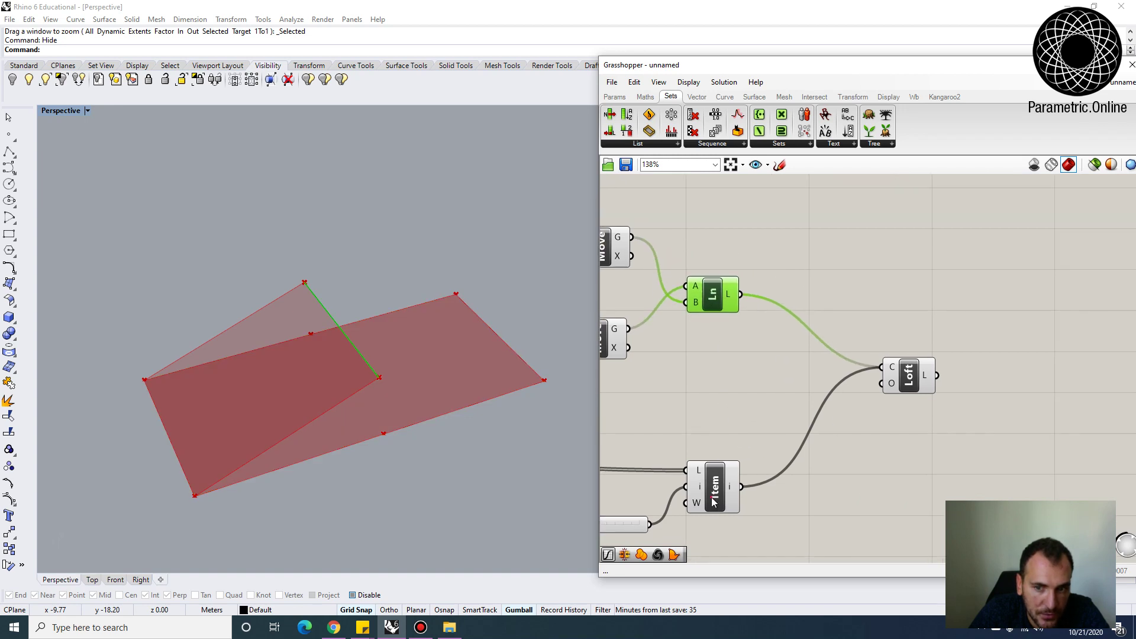
{"action": "left_click", "coordinate": [712, 496]}
{"action": "left_click", "coordinate": [722, 305]}
{"action": "left_click_drag", "start_coordinate": [913, 377], "coordinate": [964, 369]}
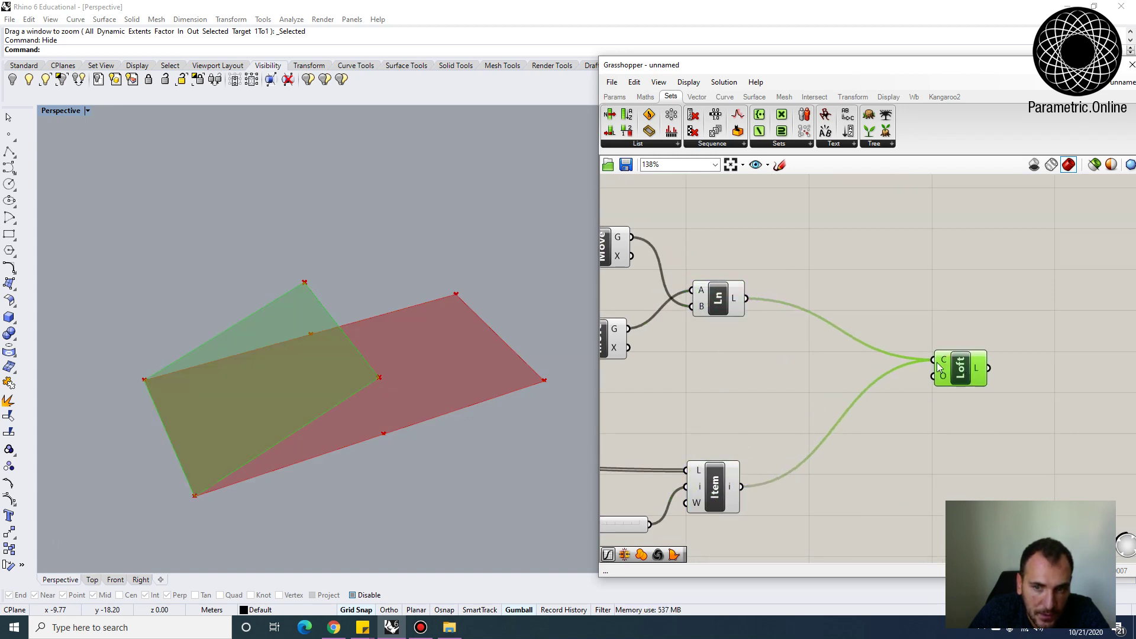
In the Rhino viewport, copy three surfaces from the end of the white panel strip to the open area beside the test surface.
{"action": "scroll", "coordinate": [710, 280], "scroll_direction": "down", "scroll_amount": 8}
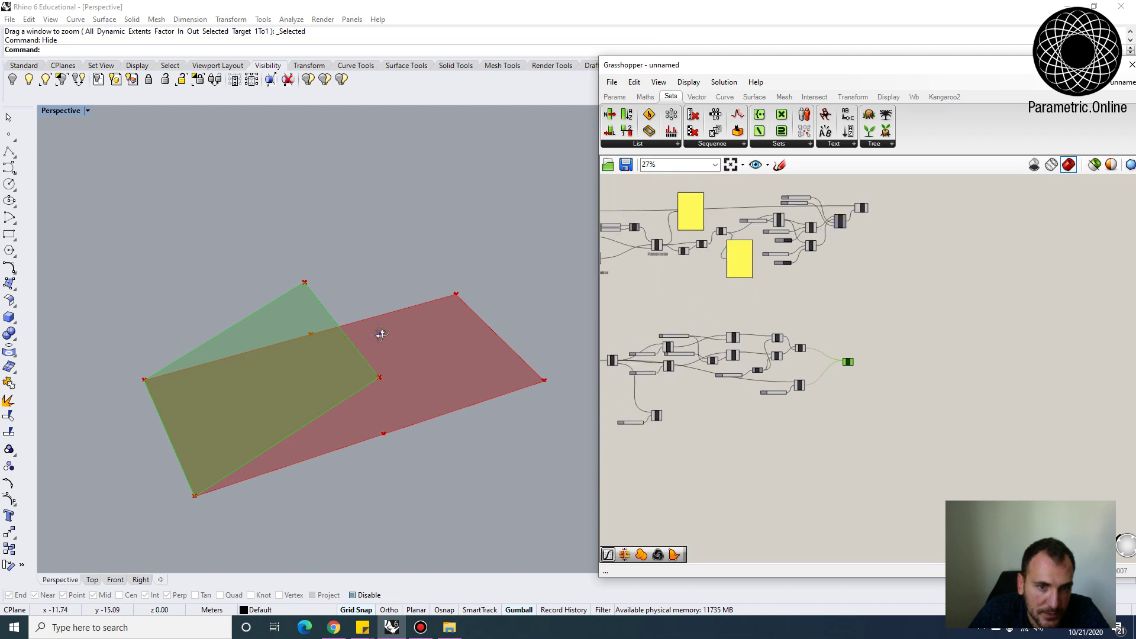
{"action": "scroll", "coordinate": [490, 317], "scroll_direction": "down", "scroll_amount": 8}
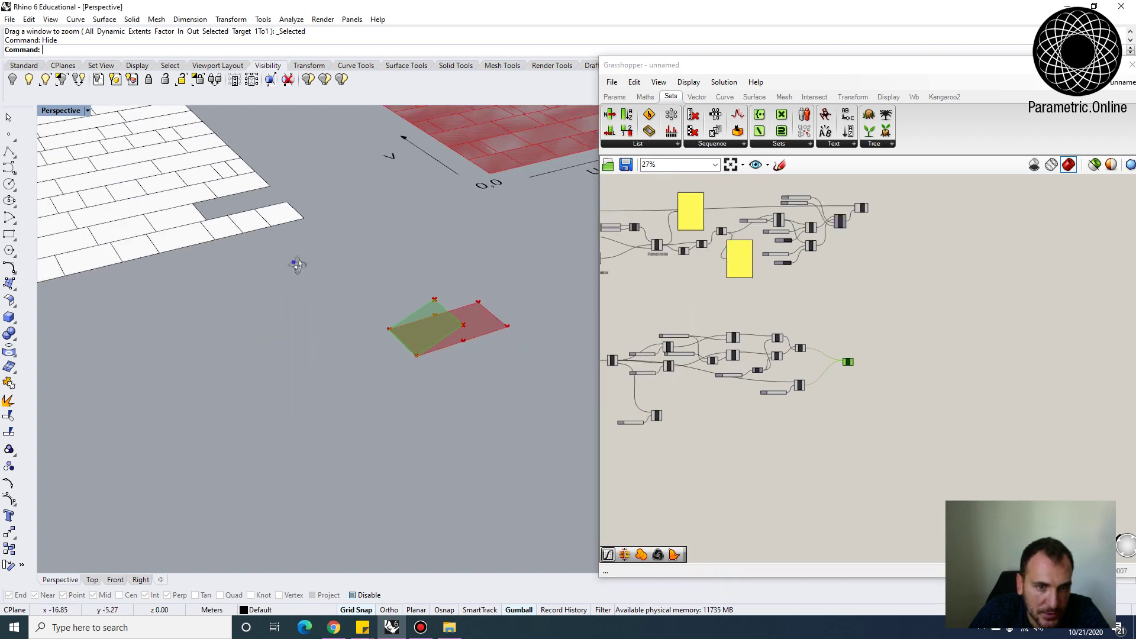
{"action": "left_click_drag", "start_coordinate": [281, 260], "coordinate": [230, 214]}
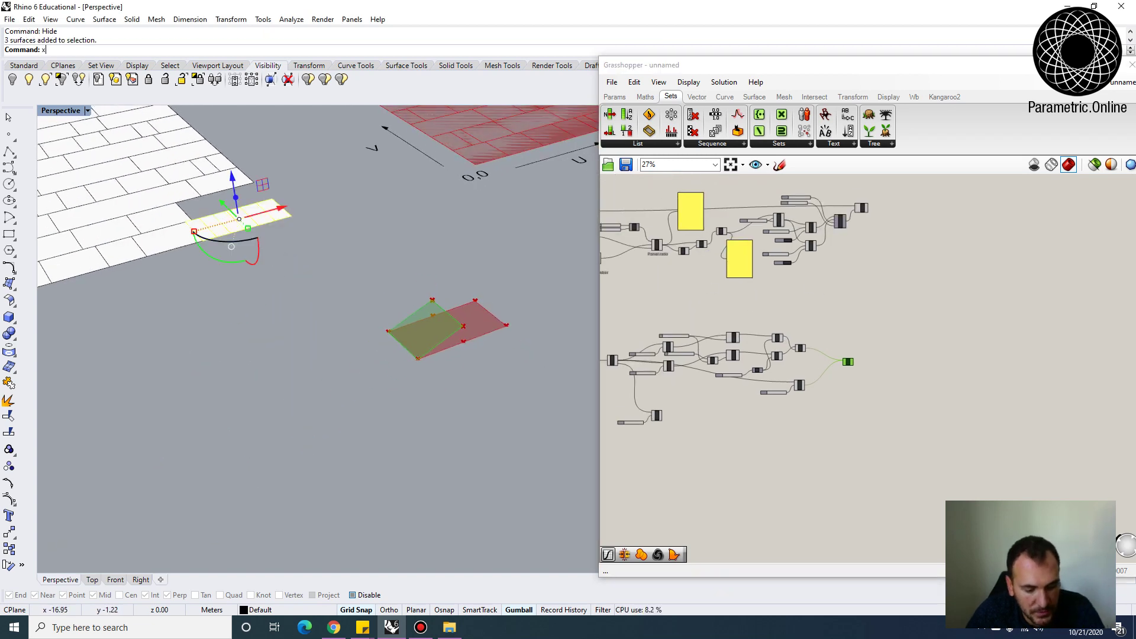
{"action": "type", "text": "copy"}
{"action": "key", "text": "Return"}
{"action": "left_click", "coordinate": [280, 261]}
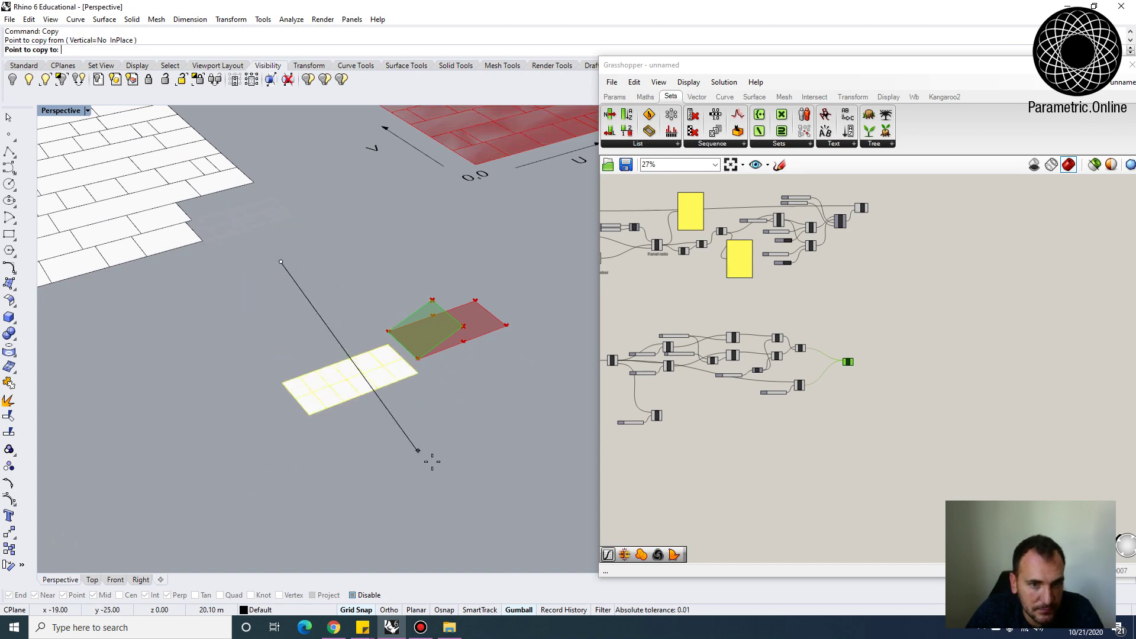
{"action": "left_click", "coordinate": [500, 482]}
{"action": "key", "text": "Return"}
{"action": "scroll", "coordinate": [484, 412], "scroll_direction": "up", "scroll_amount": 3}
{"action": "scroll", "coordinate": [716, 346], "scroll_direction": "up", "scroll_amount": 4}
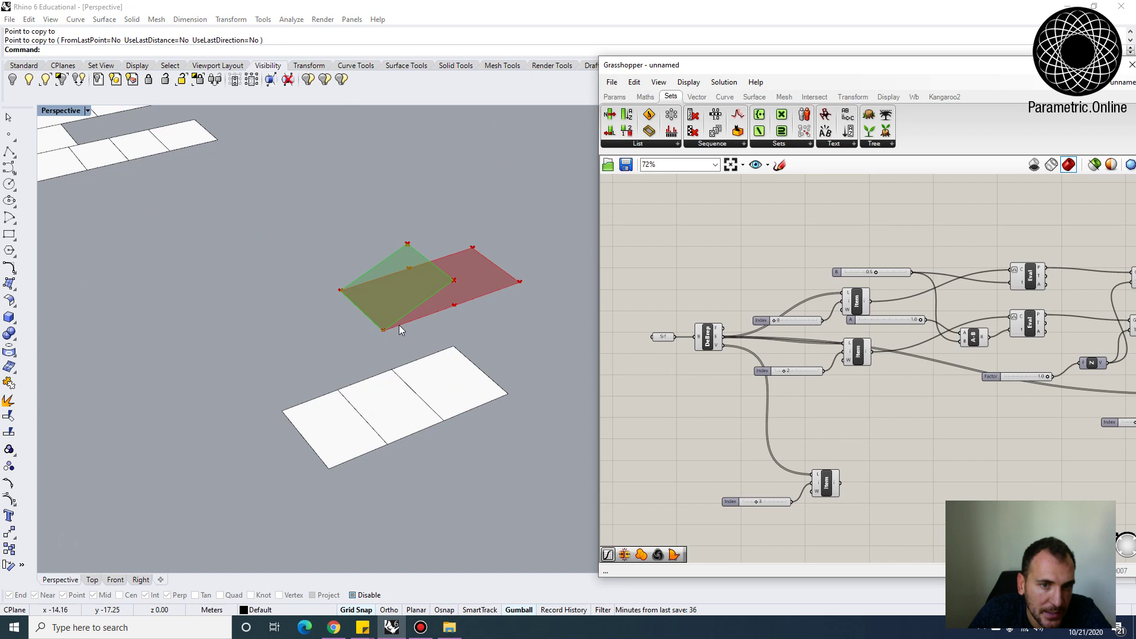
{"action": "scroll", "coordinate": [399, 325], "scroll_direction": "down", "scroll_amount": 5}
{"action": "scroll", "coordinate": [497, 171], "scroll_direction": "up", "scroll_amount": 2}
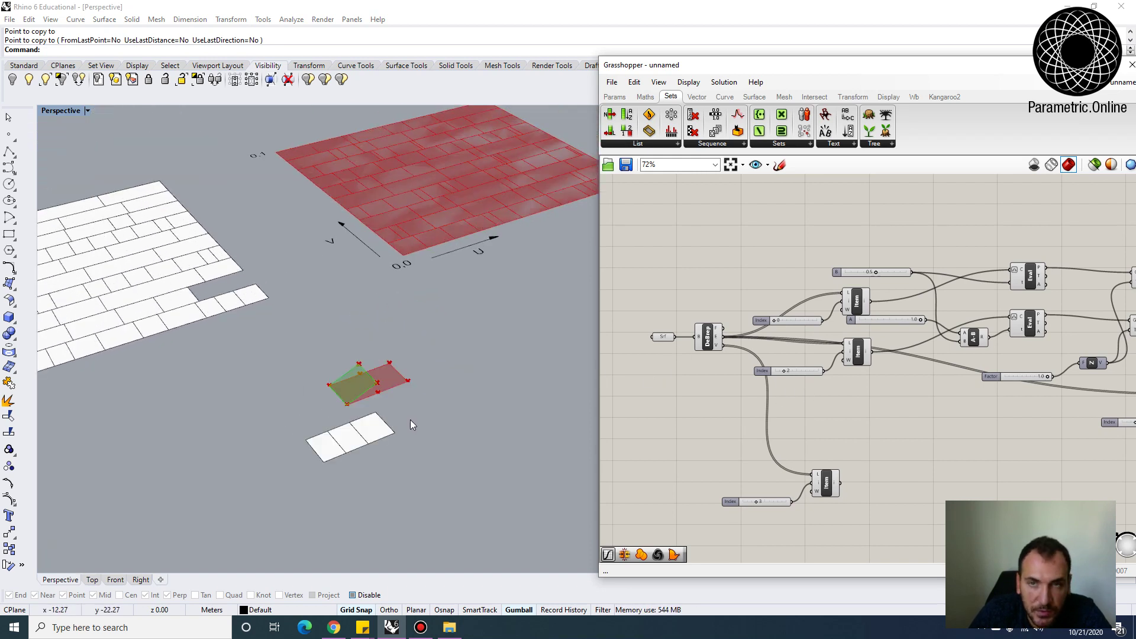
Set the source Surface parameter to reference the three copied panel surfaces in place of the single test surface.
{"action": "right_click", "coordinate": [661, 336]}
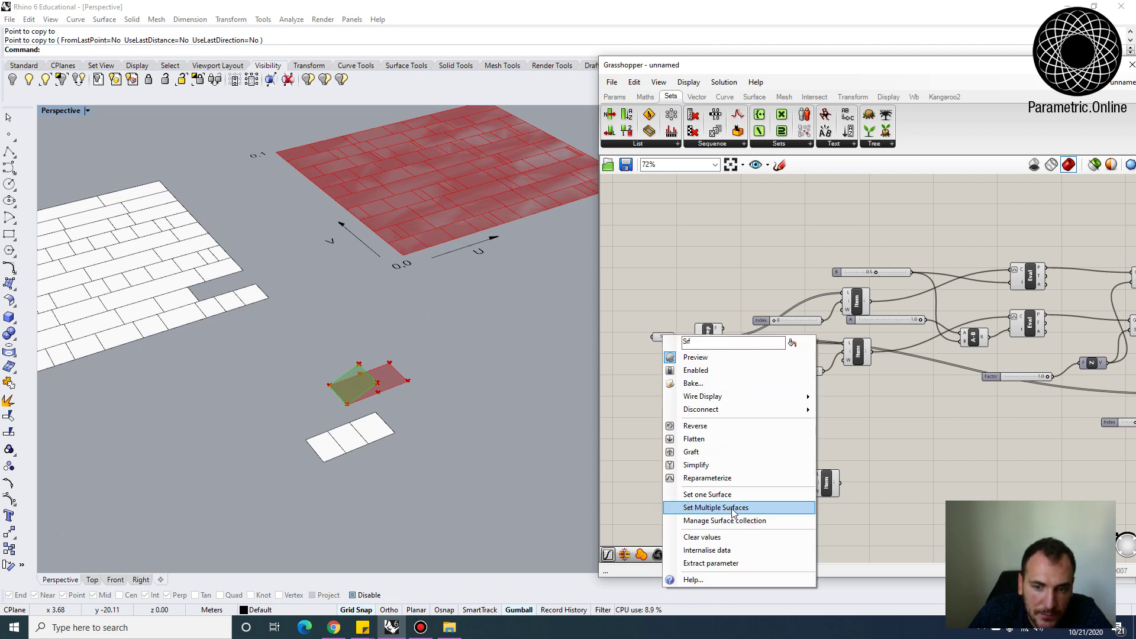
{"action": "left_click", "coordinate": [716, 508]}
{"action": "left_click", "coordinate": [355, 440]}
{"action": "scroll", "coordinate": [360, 442], "scroll_direction": "up", "scroll_amount": 4}
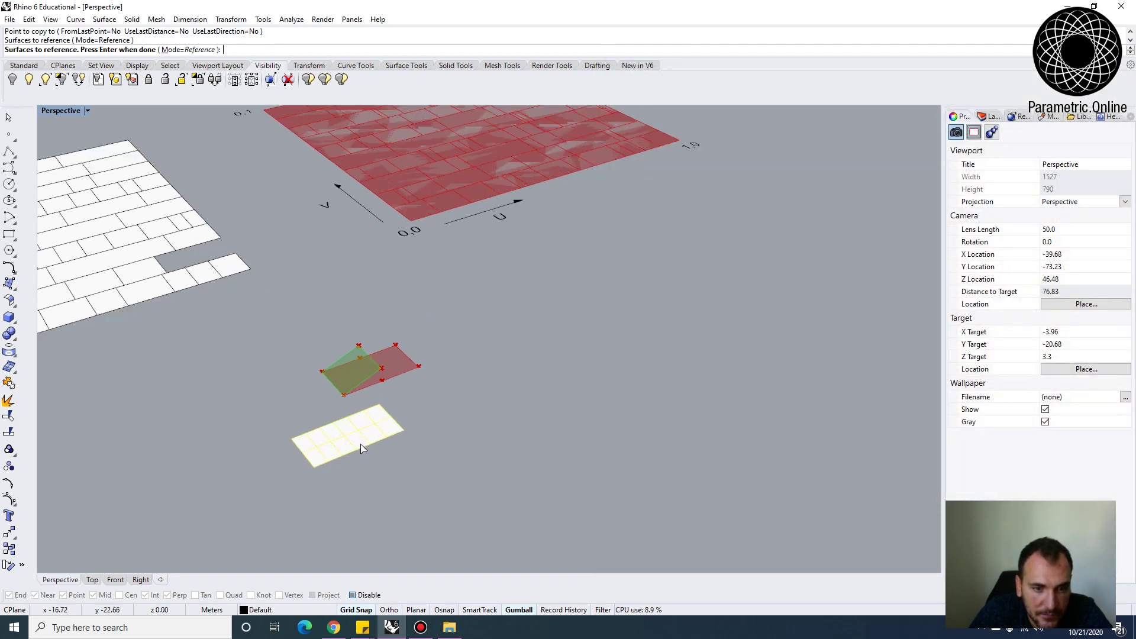
{"action": "key", "text": "Return"}
{"action": "left_click", "coordinate": [679, 323]}
{"action": "scroll", "coordinate": [679, 322], "scroll_direction": "down", "scroll_amount": 3}
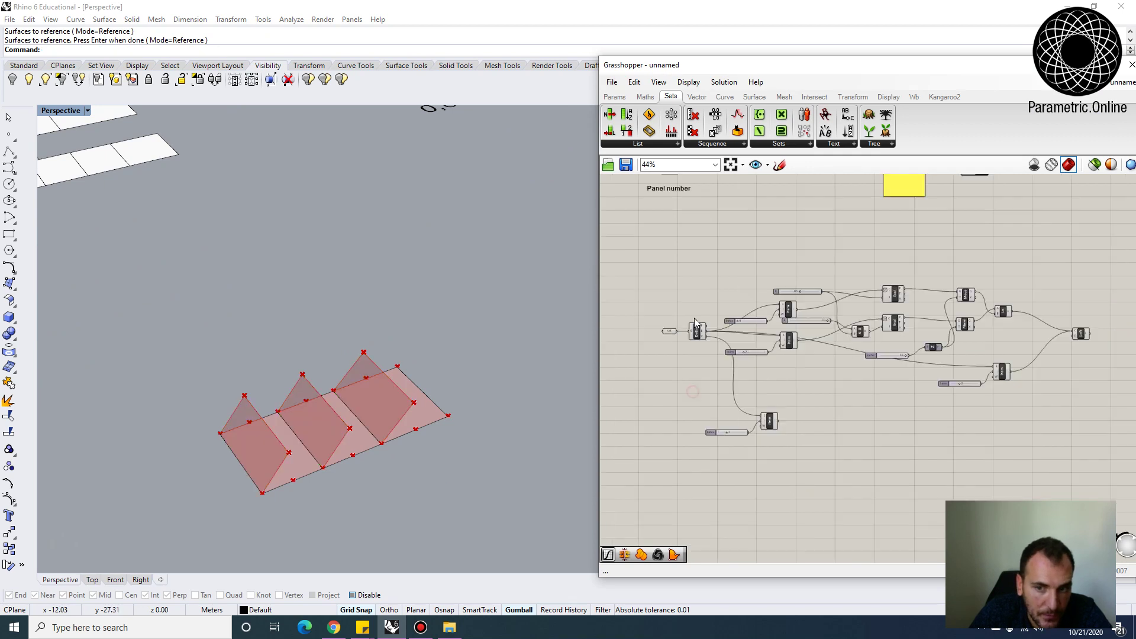
Highlight the Line component and examine the data structure of the curves entering the Loft for the three panels.
{"action": "right_click_drag", "start_coordinate": [1061, 321], "coordinate": [943, 312]}
{"action": "scroll", "coordinate": [942, 314], "scroll_direction": "up", "scroll_amount": 5}
{"action": "right_click_drag", "start_coordinate": [443, 421], "coordinate": [410, 419]}
{"action": "scroll", "coordinate": [769, 311], "scroll_direction": "up", "scroll_amount": 3}
{"action": "left_click", "coordinate": [733, 284]}
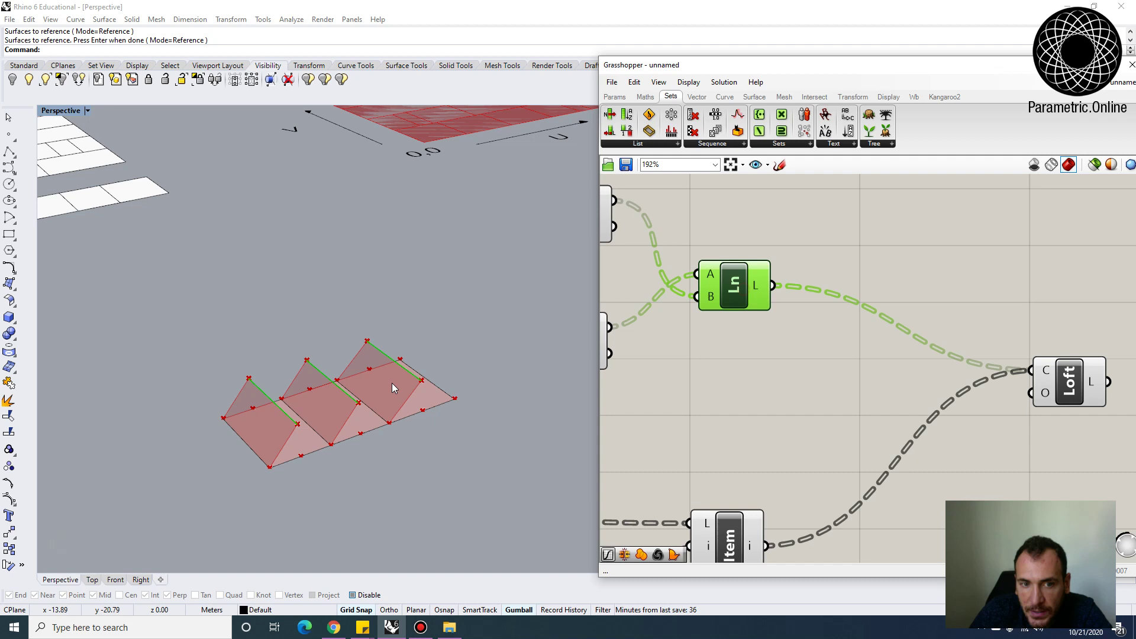
{"action": "scroll", "coordinate": [414, 373], "scroll_direction": "down", "scroll_amount": 3}
{"action": "scroll", "coordinate": [414, 396], "scroll_direction": "up", "scroll_amount": 2}
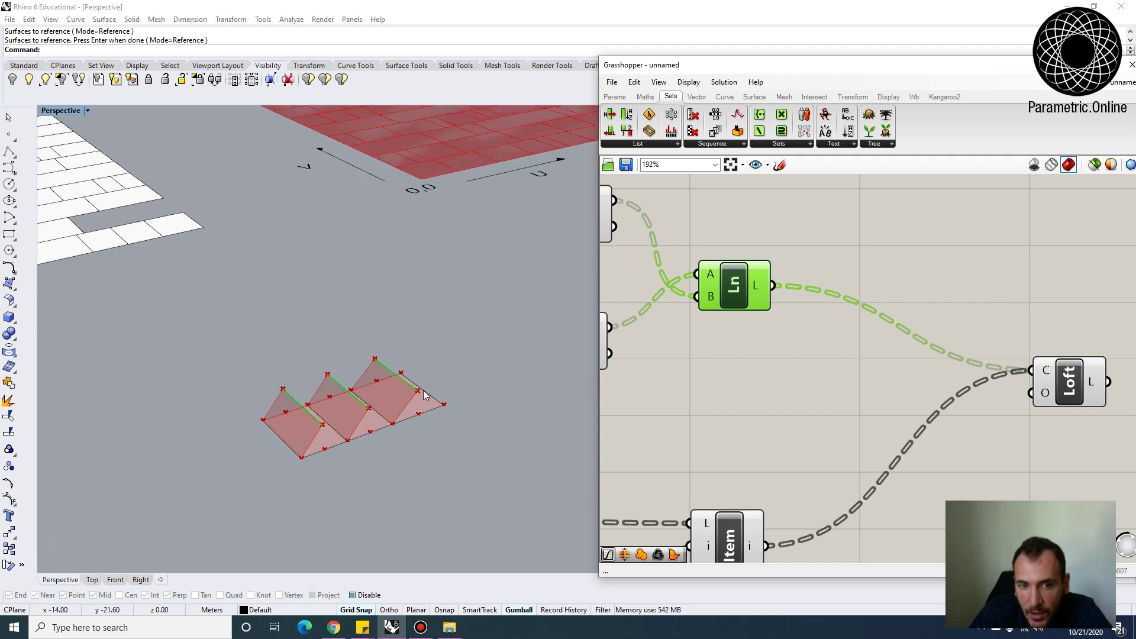
{"action": "scroll", "coordinate": [416, 402], "scroll_direction": "up", "scroll_amount": 4}
{"action": "right_click_drag", "start_coordinate": [832, 389], "coordinate": [822, 316]}
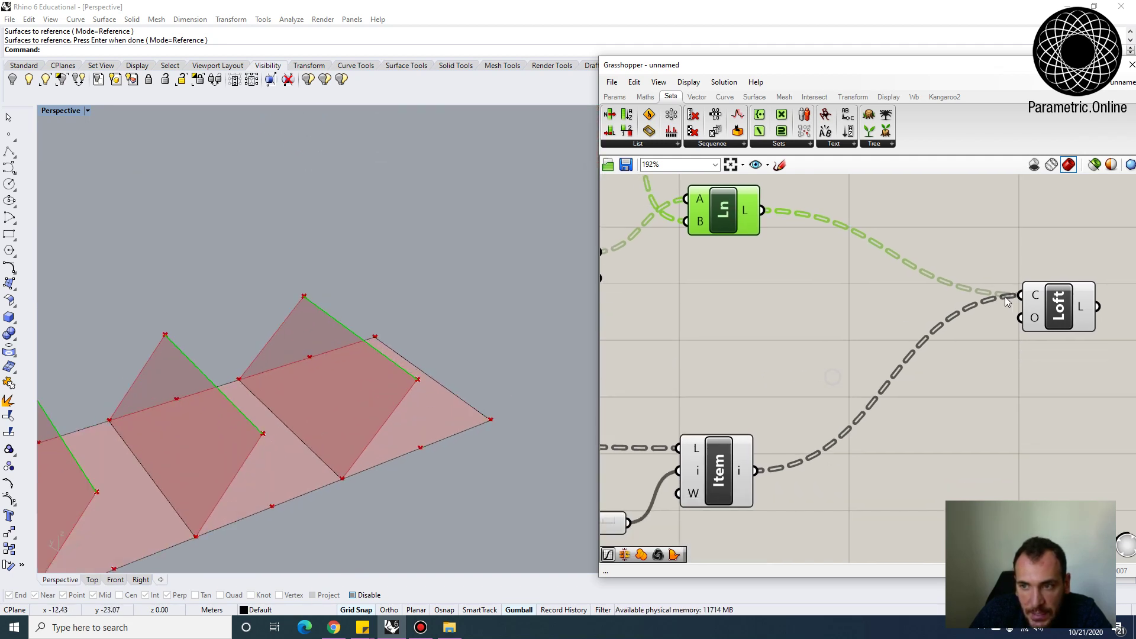
{"action": "mouse_move", "coordinate": [1038, 299]}
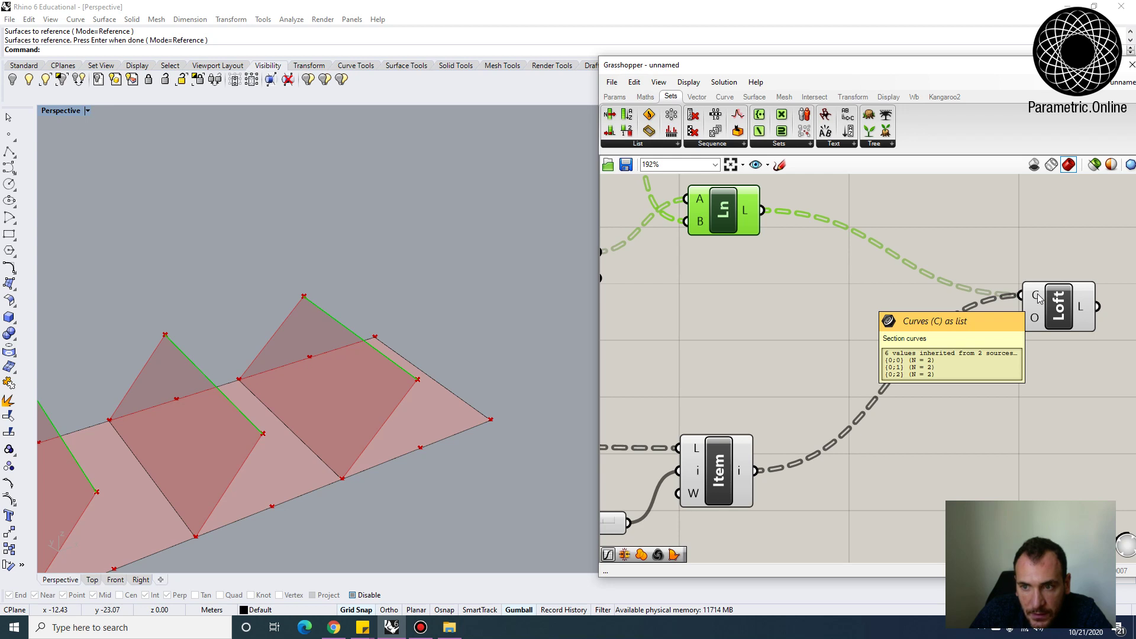
{"action": "mouse_move", "coordinate": [750, 216]}
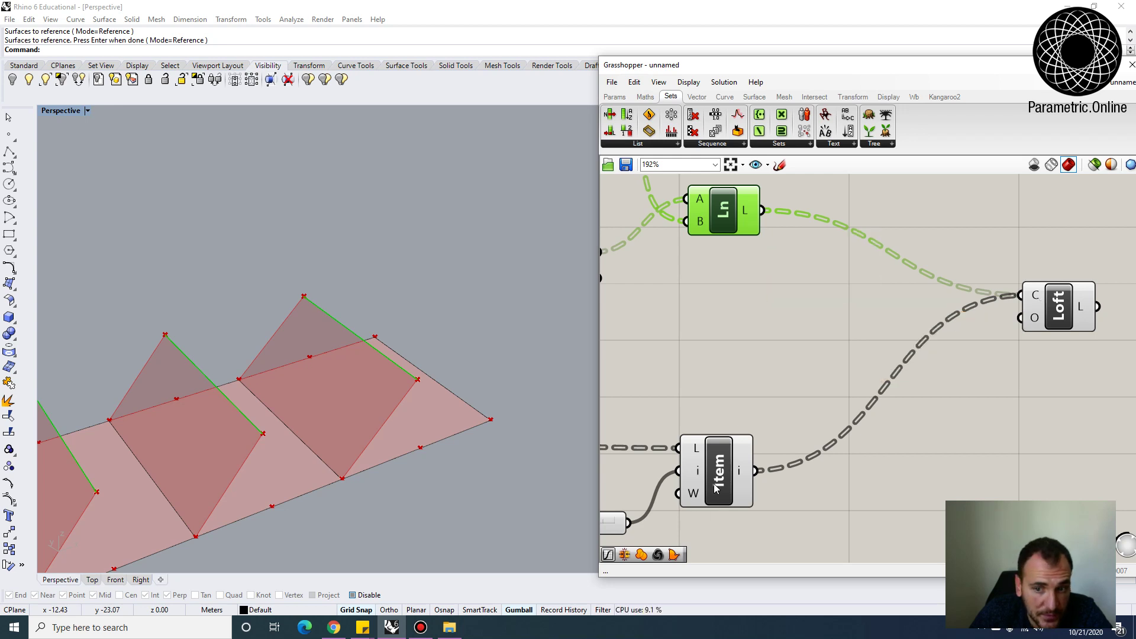
{"action": "scroll", "coordinate": [769, 253], "scroll_direction": "down", "scroll_amount": 4}
{"action": "scroll", "coordinate": [679, 342], "scroll_direction": "up", "scroll_amount": 4}
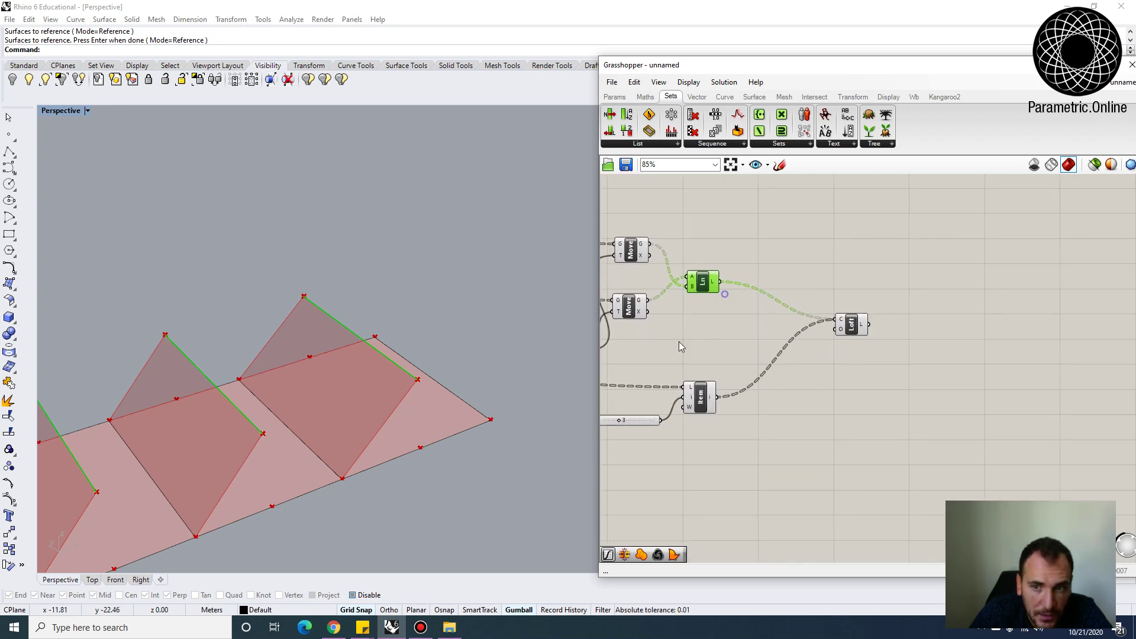
Add a Weave component and wire the Line into input 0 and the end-edge List Item into input 1.
{"action": "double_click", "coordinate": [775, 367]}
{"action": "type", "text": "wea"}
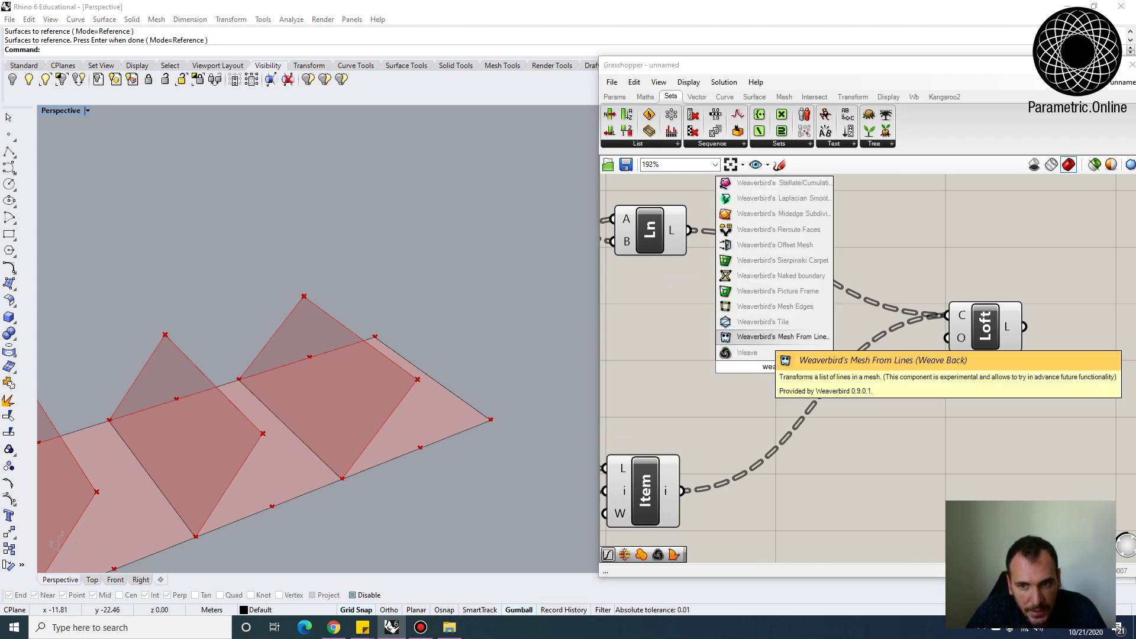
{"action": "left_click", "coordinate": [747, 338]}
{"action": "left_click_drag", "start_coordinate": [775, 366], "coordinate": [803, 349]}
{"action": "scroll", "coordinate": [795, 351], "scroll_direction": "down", "scroll_amount": 2}
{"action": "left_click_drag", "start_coordinate": [731, 277], "coordinate": [727, 438]}
{"action": "scroll", "coordinate": [814, 346], "scroll_direction": "up", "scroll_amount": 2}
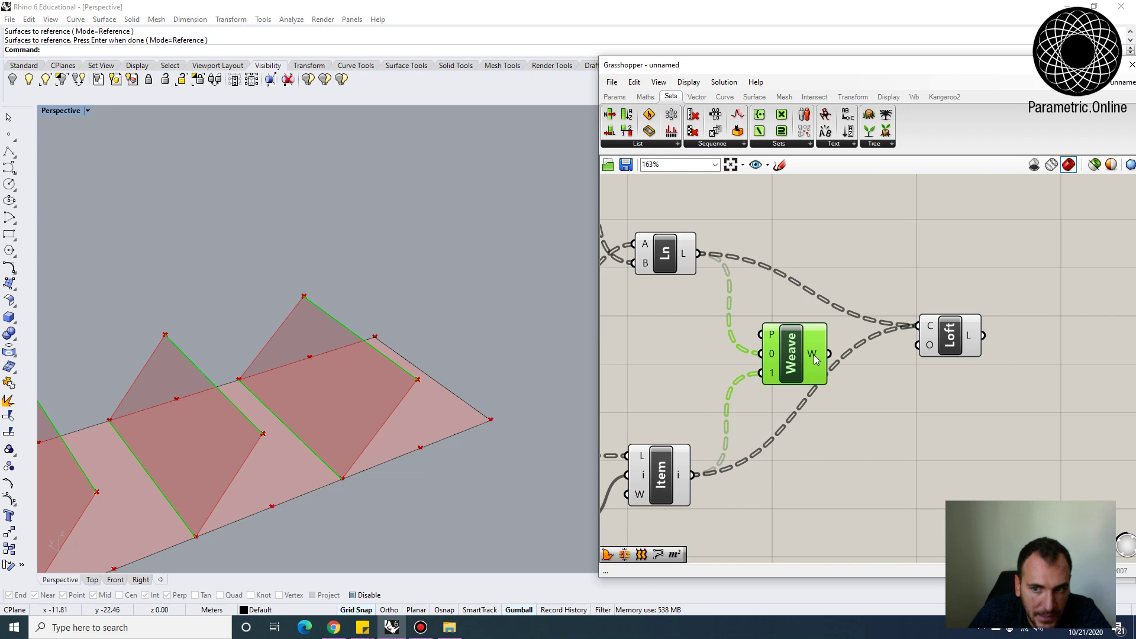
{"action": "mouse_move", "coordinate": [814, 355]}
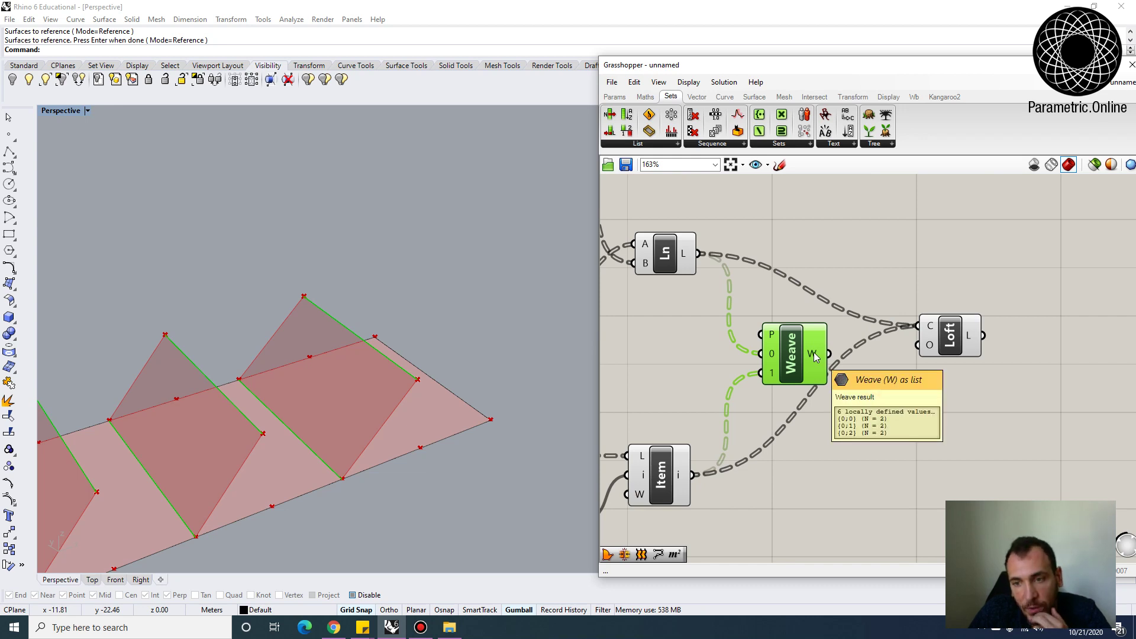
Feed the Weave result into the Loft's Curves input in place of both direct wires, and space the two components apart.
{"action": "left_click_drag", "start_coordinate": [828, 354], "coordinate": [945, 365]}
{"action": "left_click_drag", "start_coordinate": [801, 353], "coordinate": [819, 353]}
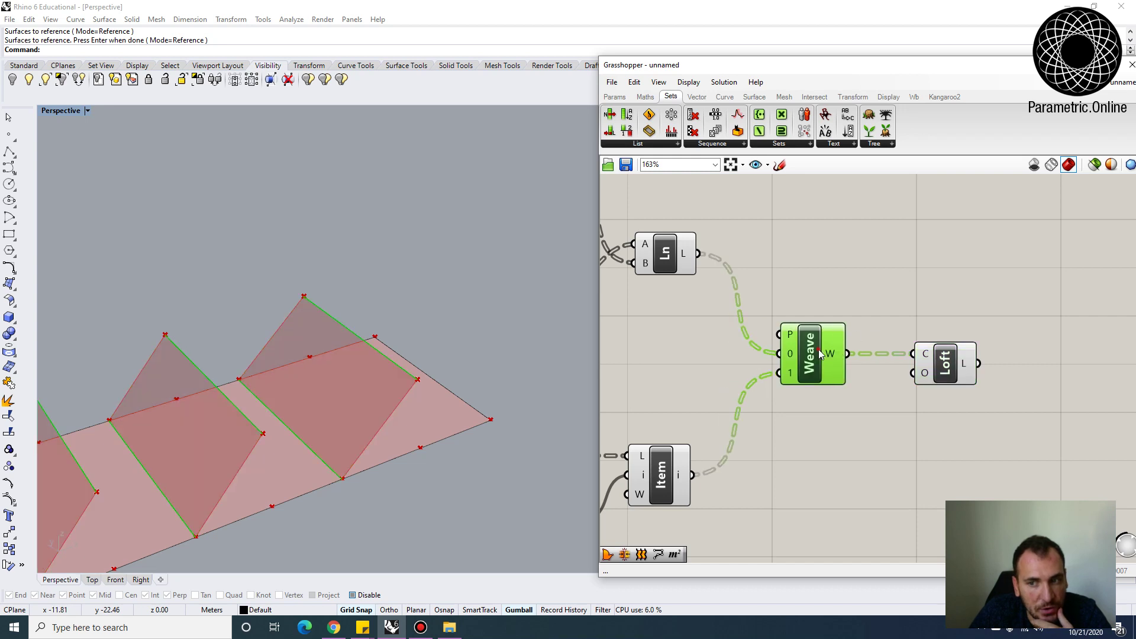
{"action": "left_click", "coordinate": [839, 294]}
Examine the lofted surfaces on the three panels from several angles alongside the components that generate them.
{"action": "right_click_drag", "start_coordinate": [325, 413], "coordinate": [384, 401]}
{"action": "scroll", "coordinate": [402, 409], "scroll_direction": "down", "scroll_amount": 5}
{"action": "right_click_drag", "start_coordinate": [757, 388], "coordinate": [844, 355]}
{"action": "scroll", "coordinate": [843, 354], "scroll_direction": "down", "scroll_amount": 5}
{"action": "right_click_drag", "start_coordinate": [701, 386], "coordinate": [813, 380]}
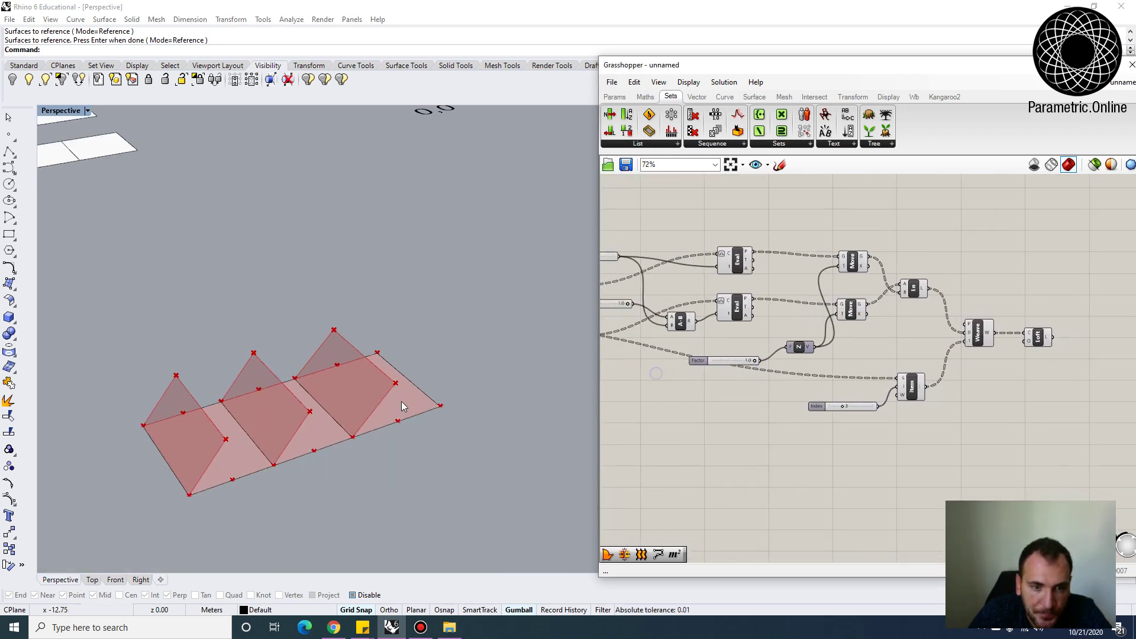
{"action": "right_click_drag", "start_coordinate": [271, 448], "coordinate": [279, 460]}
{"action": "right_click_drag", "start_coordinate": [789, 373], "coordinate": [854, 352]}
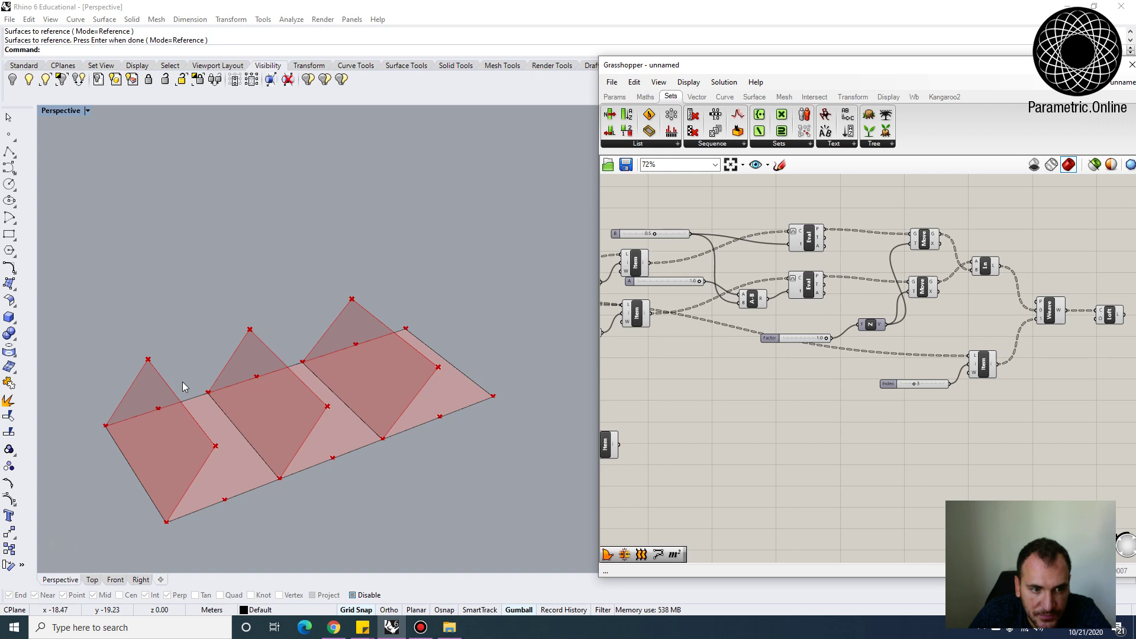
{"action": "scroll", "coordinate": [349, 358], "scroll_direction": "down", "scroll_amount": 7}
{"action": "right_click_drag", "start_coordinate": [363, 345], "coordinate": [383, 396]}
{"action": "scroll", "coordinate": [384, 402], "scroll_direction": "up", "scroll_amount": 9}
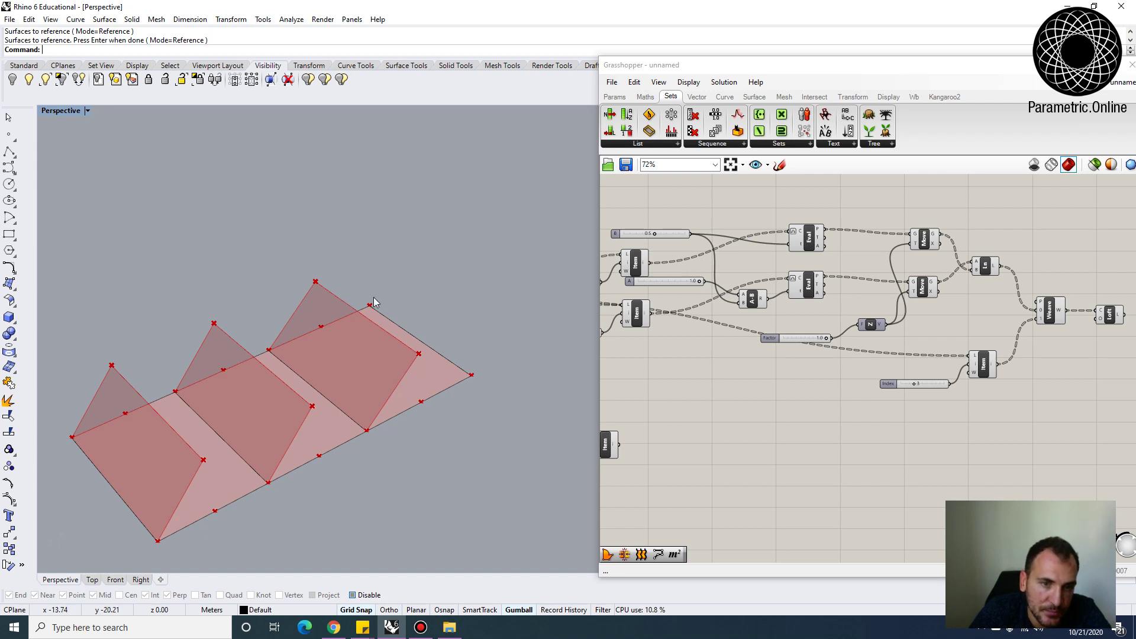
{"action": "right_click_drag", "start_coordinate": [400, 331], "coordinate": [396, 353]}
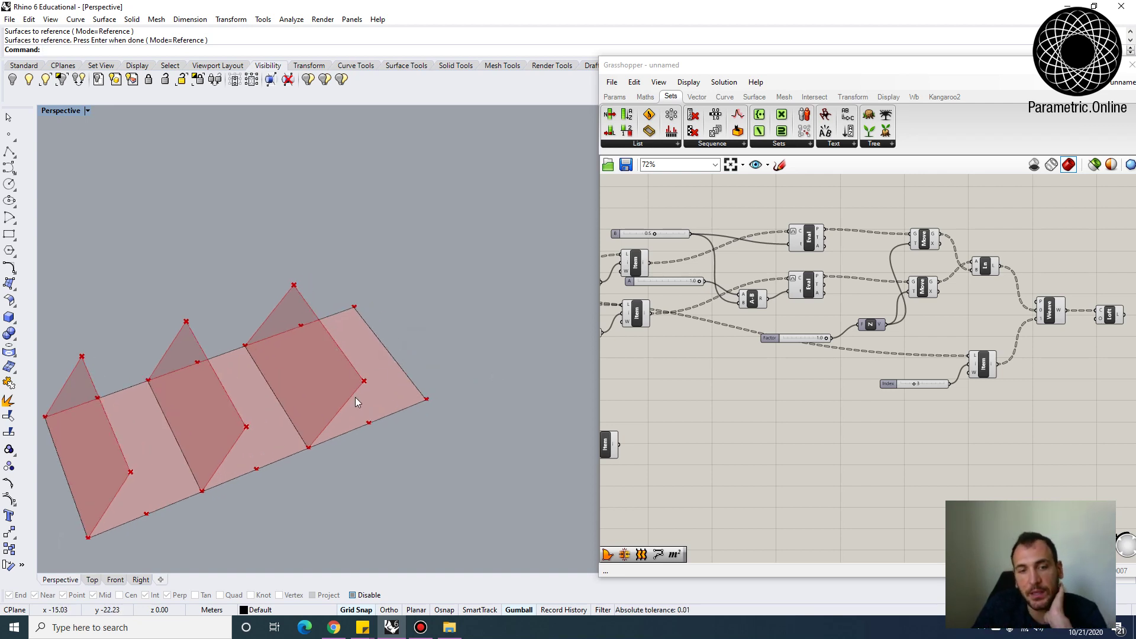
{"action": "right_click_drag", "start_coordinate": [713, 388], "coordinate": [863, 387]}
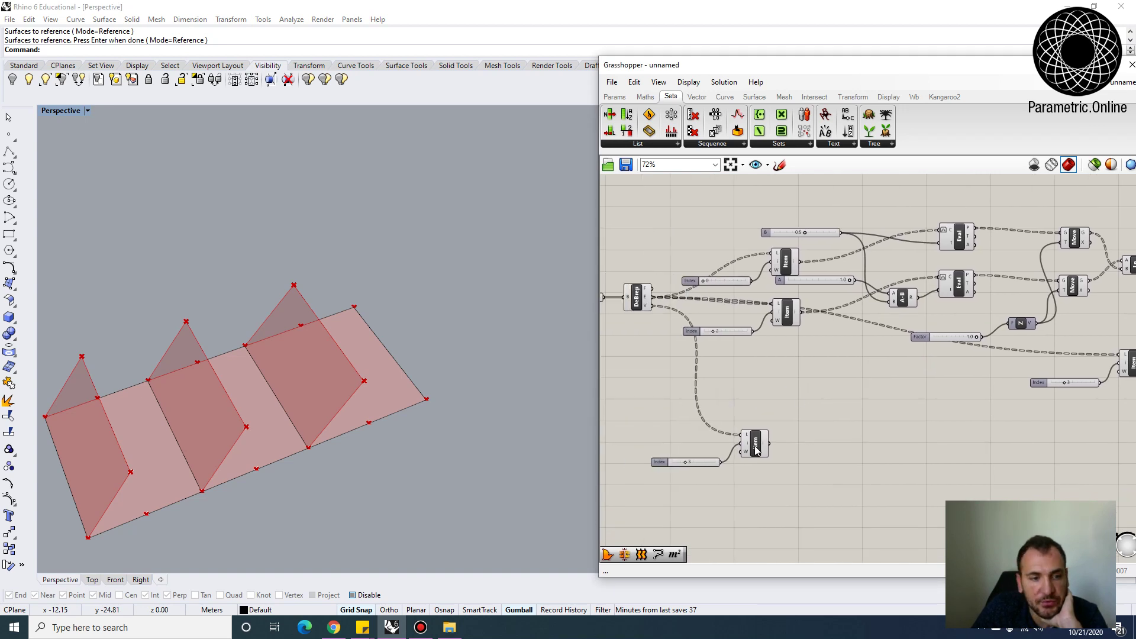
Highlight the vertex and edge List Items and the Move components in turn to identify their geometry on the panels.
{"action": "left_click", "coordinate": [755, 450]}
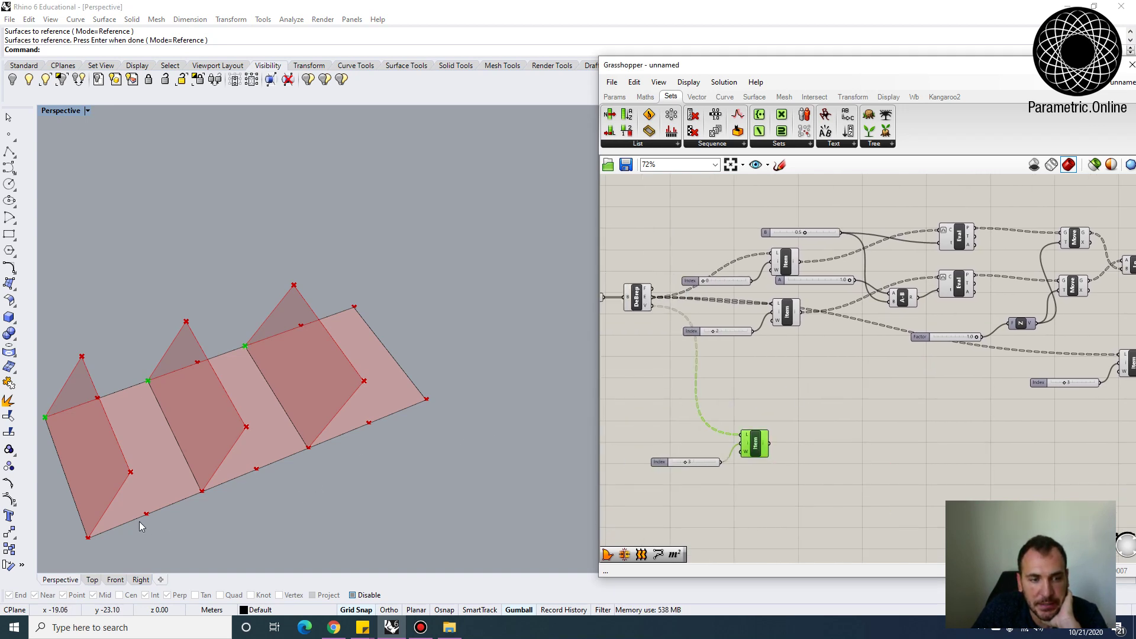
{"action": "scroll", "coordinate": [811, 336], "scroll_direction": "down", "scroll_amount": 2}
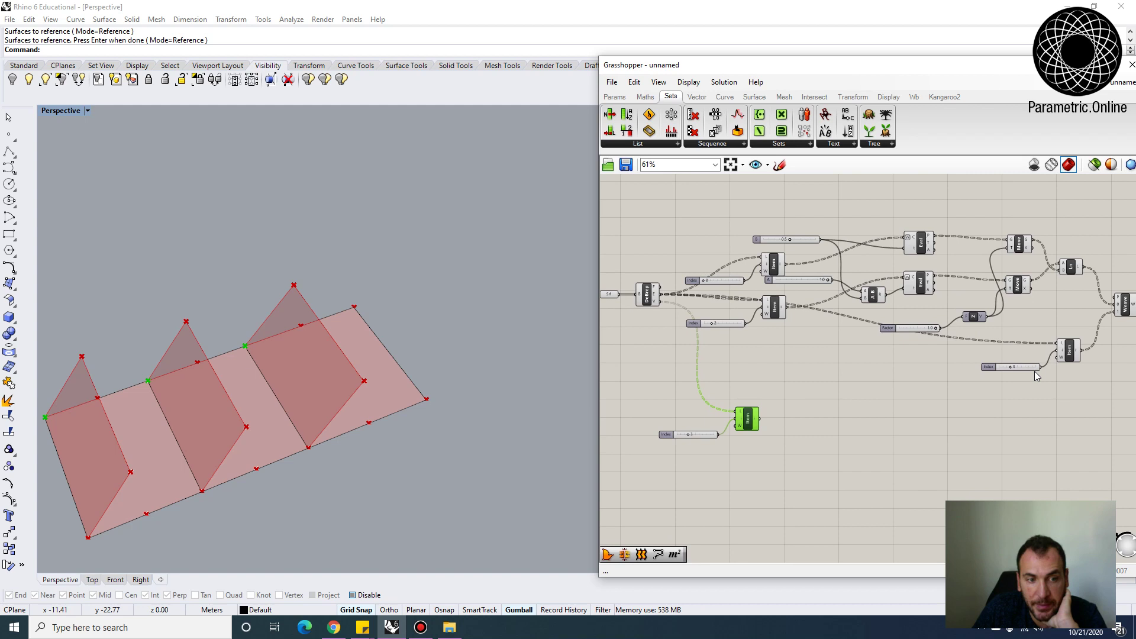
{"action": "left_click_drag", "start_coordinate": [1109, 395], "coordinate": [1019, 335]}
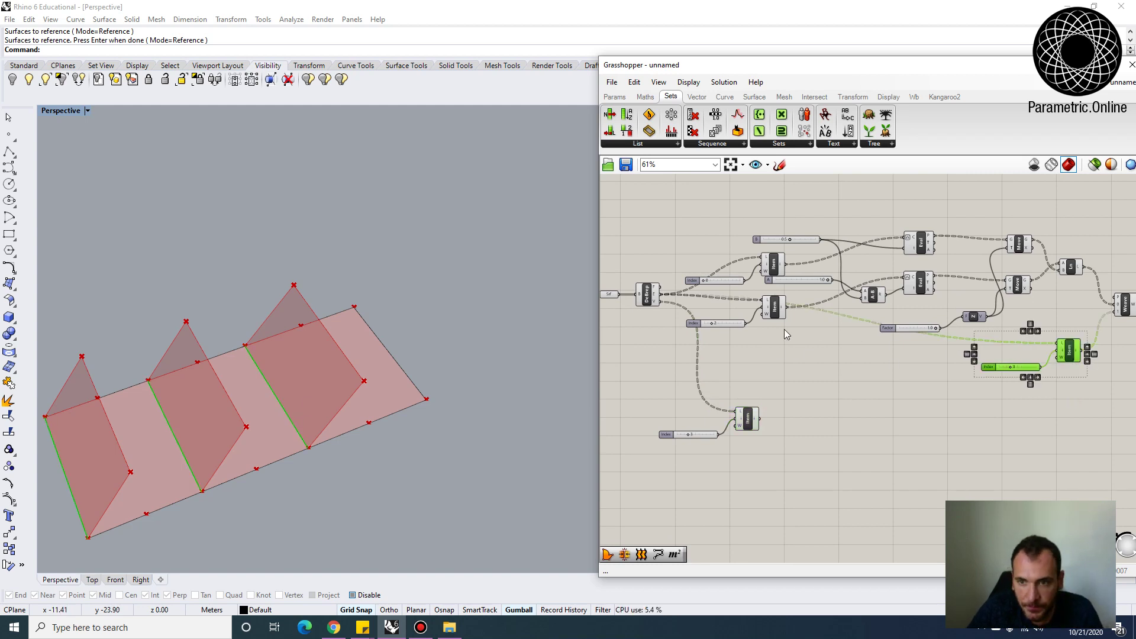
{"action": "scroll", "coordinate": [772, 300], "scroll_direction": "up", "scroll_amount": 2}
{"action": "left_click_drag", "start_coordinate": [786, 343], "coordinate": [701, 298]}
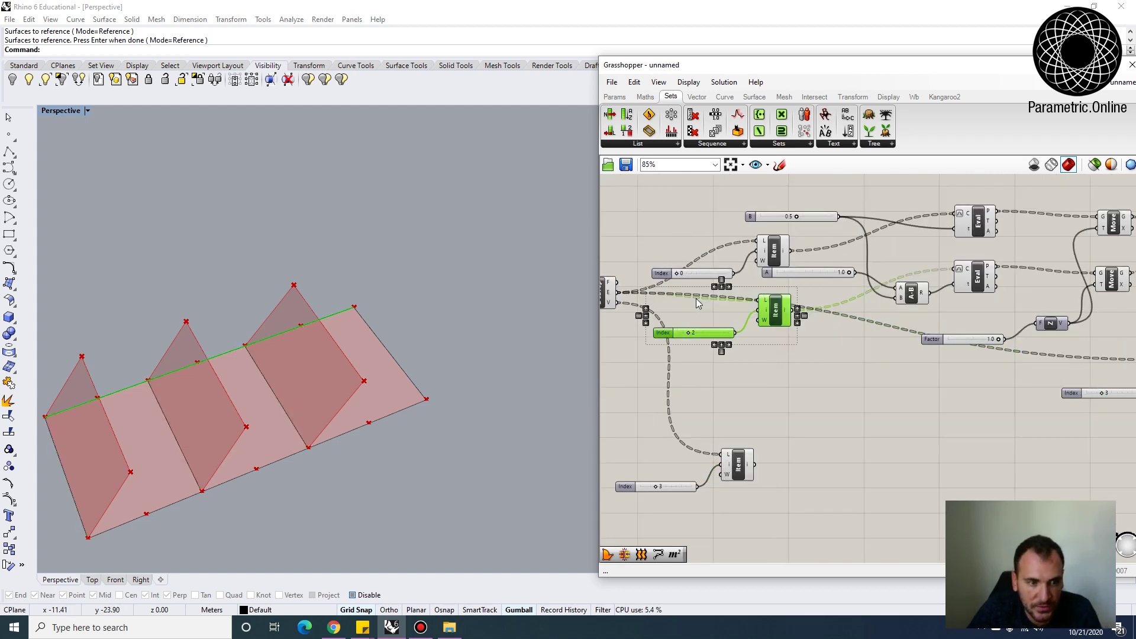
{"action": "left_click", "coordinate": [778, 252]}
{"action": "right_click_drag", "start_coordinate": [961, 251], "coordinate": [834, 303]}
{"action": "left_click", "coordinate": [987, 256]}
{"action": "left_click", "coordinate": [979, 316]}
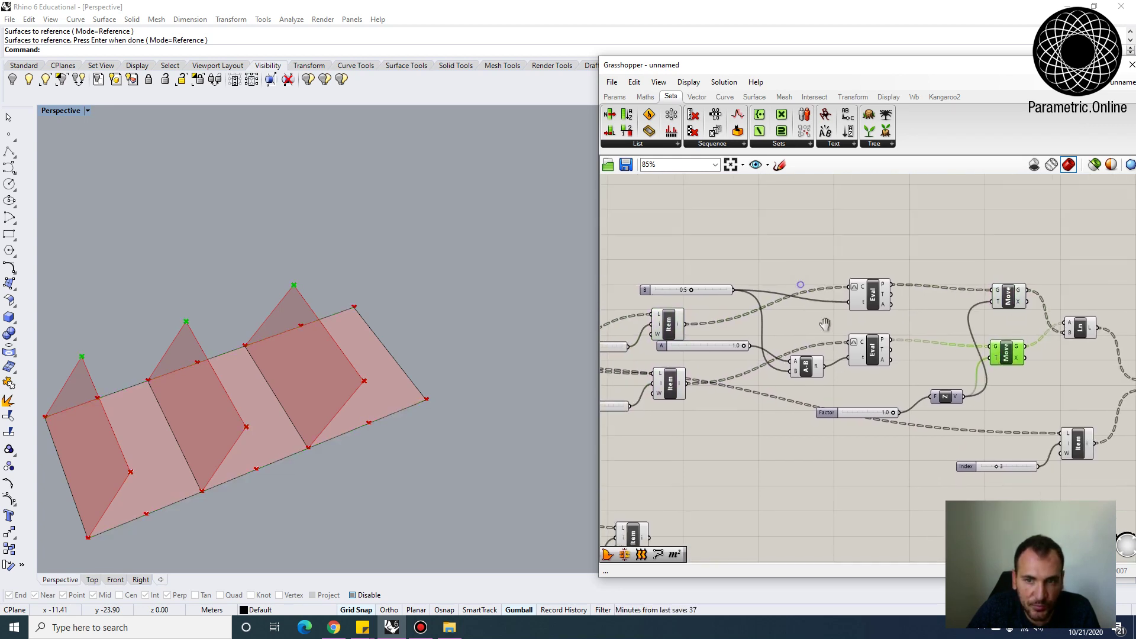
Add an Extrude Point component using the index 0 edge as base and the upper Move's raised point as tip.
{"action": "double_click", "coordinate": [769, 234]}
{"action": "type", "text": "extreu"}
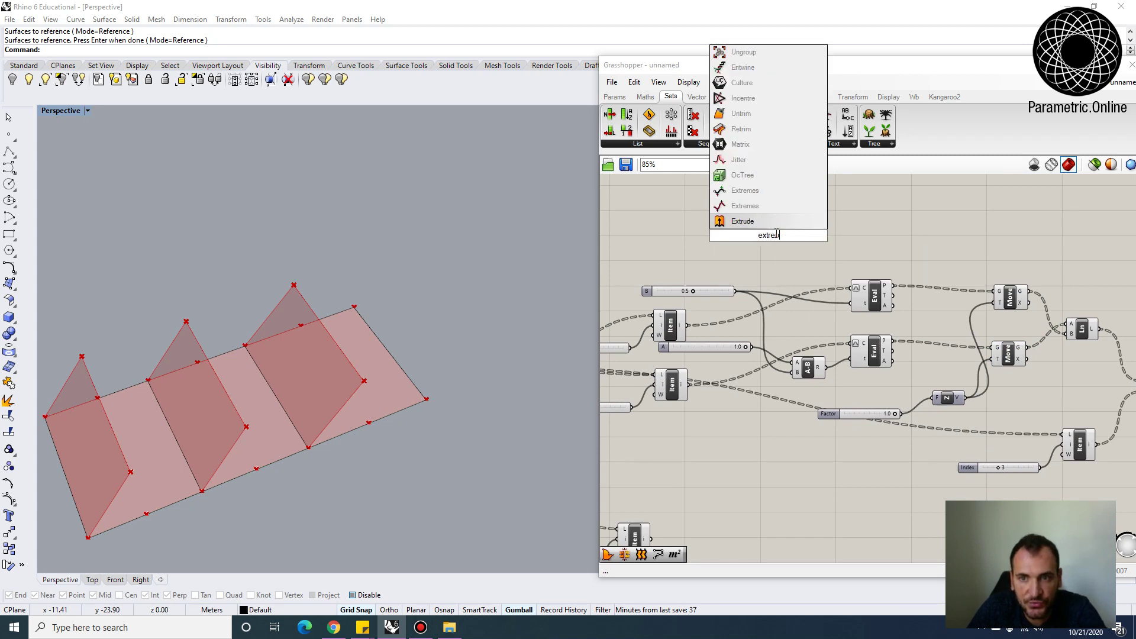
{"action": "key", "text": "BackSpace"}
{"action": "key", "text": "BackSpace"}
{"action": "type", "text": "ude t"}
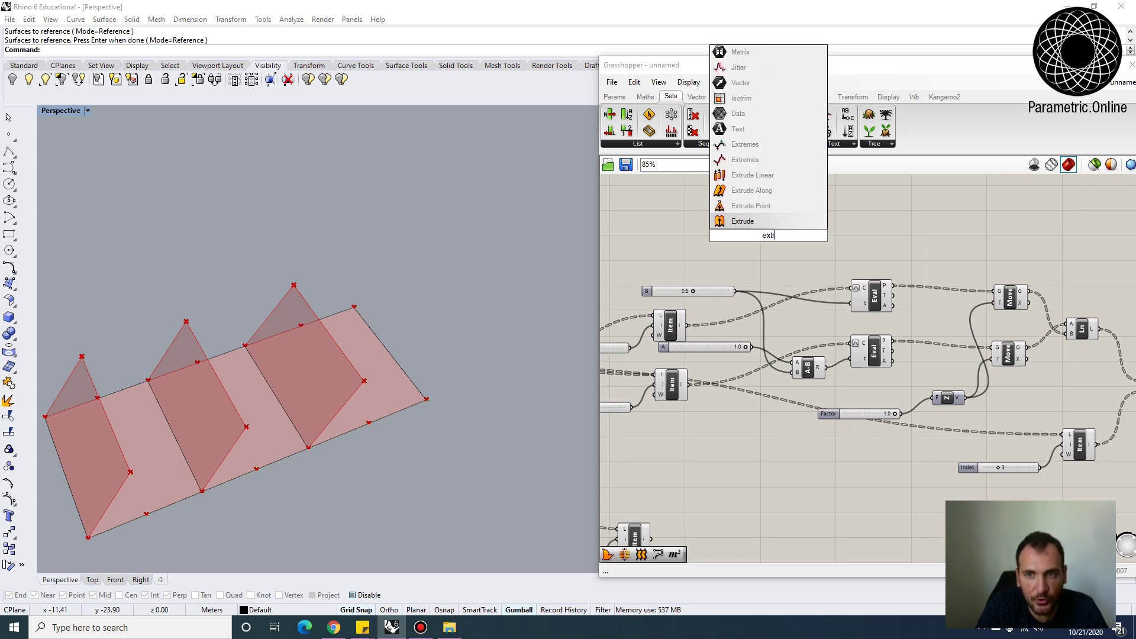
{"action": "type", "text": "o"}
{"action": "left_click", "coordinate": [754, 172]}
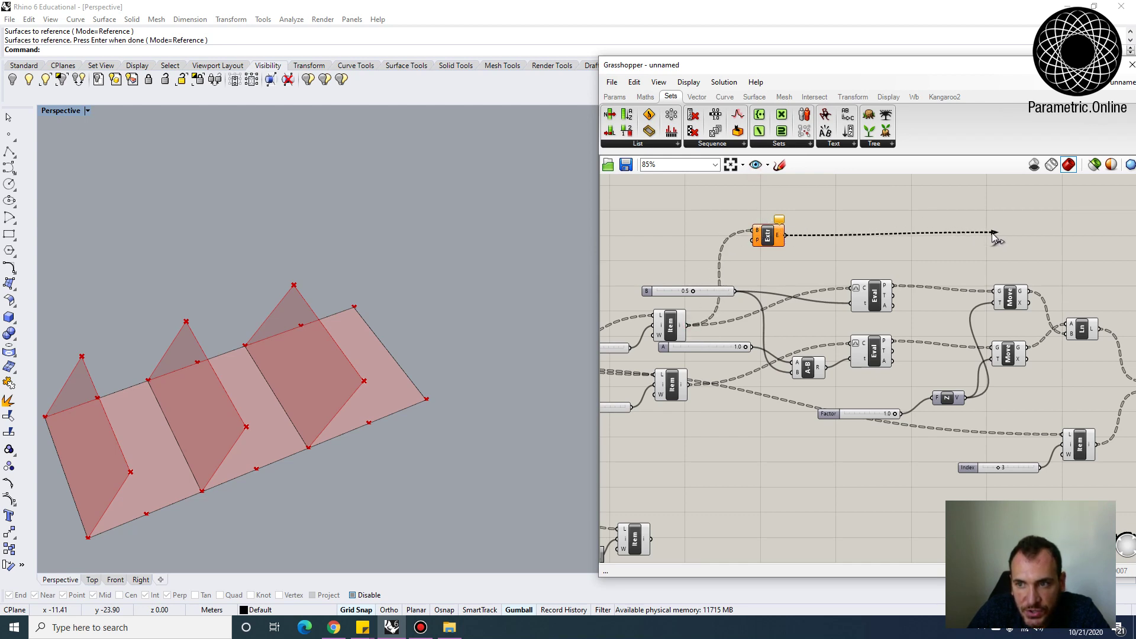
{"action": "left_click_drag", "start_coordinate": [770, 238], "coordinate": [1039, 253]}
{"action": "left_click_drag", "start_coordinate": [1025, 293], "coordinate": [1033, 248]}
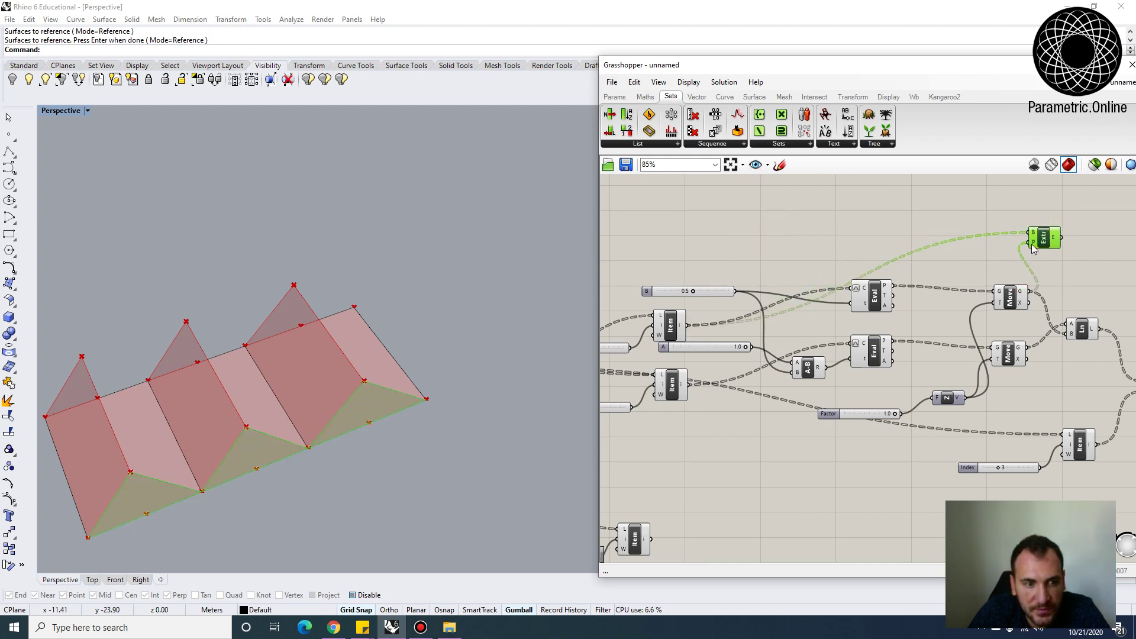
Duplicate the Extrude Point and rewire the copy to the index 2 edge and the lower Move's raised point.
{"action": "right_click_drag", "start_coordinate": [958, 272], "coordinate": [847, 267]}
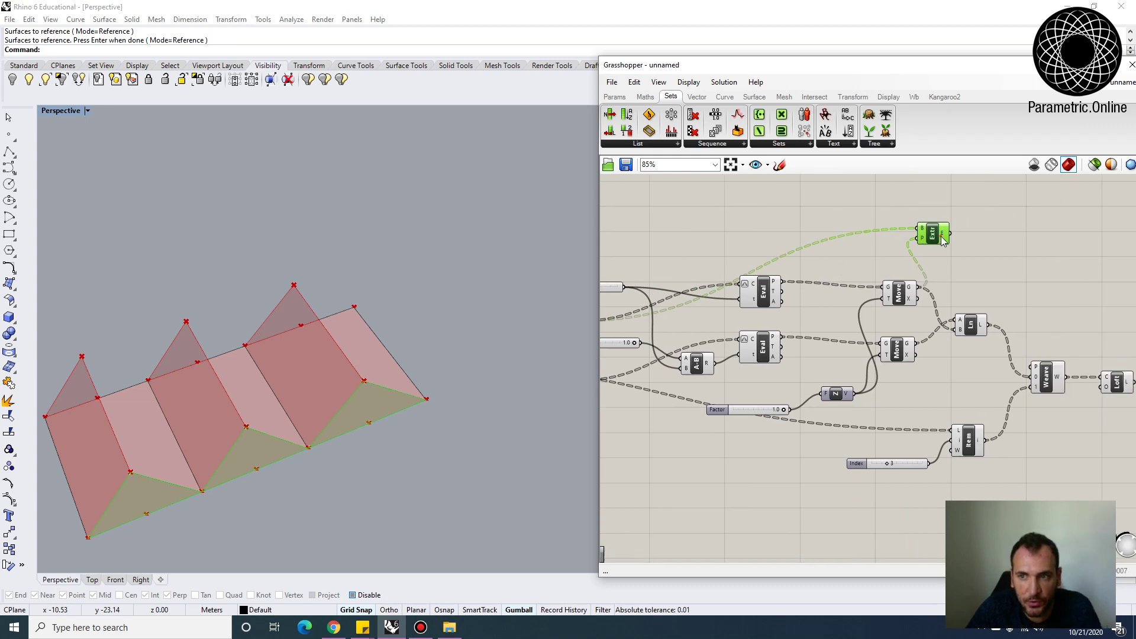
{"action": "left_click_drag", "start_coordinate": [941, 236], "coordinate": [979, 405]}
{"action": "right_click_drag", "start_coordinate": [688, 358], "coordinate": [744, 354]}
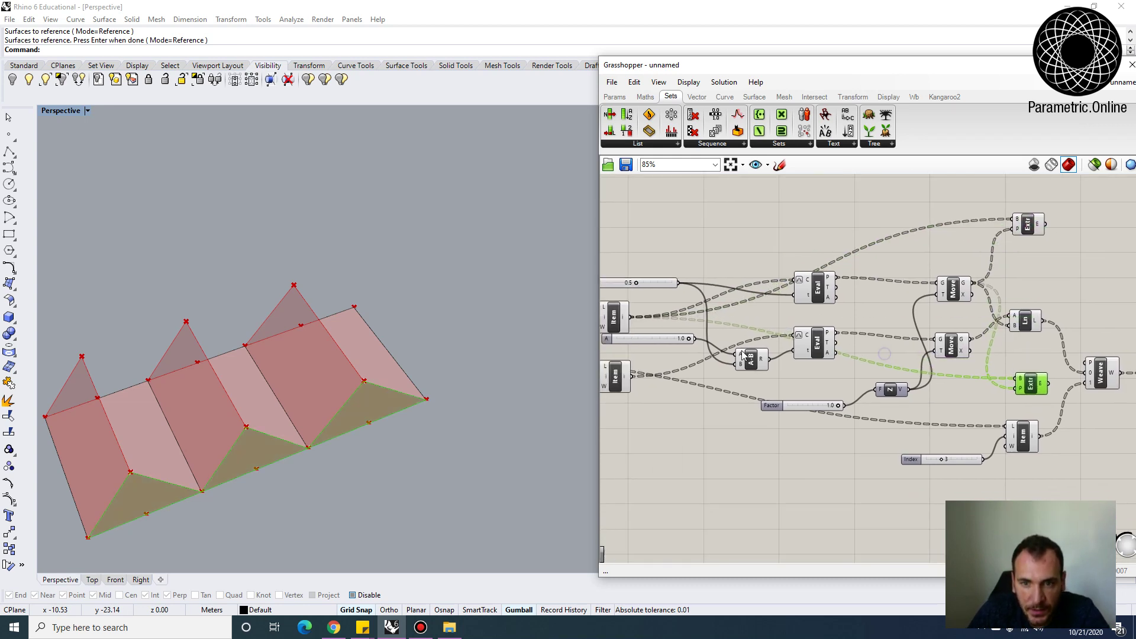
{"action": "right_click_drag", "start_coordinate": [621, 373], "coordinate": [633, 372]}
{"action": "left_click", "coordinate": [632, 373]}
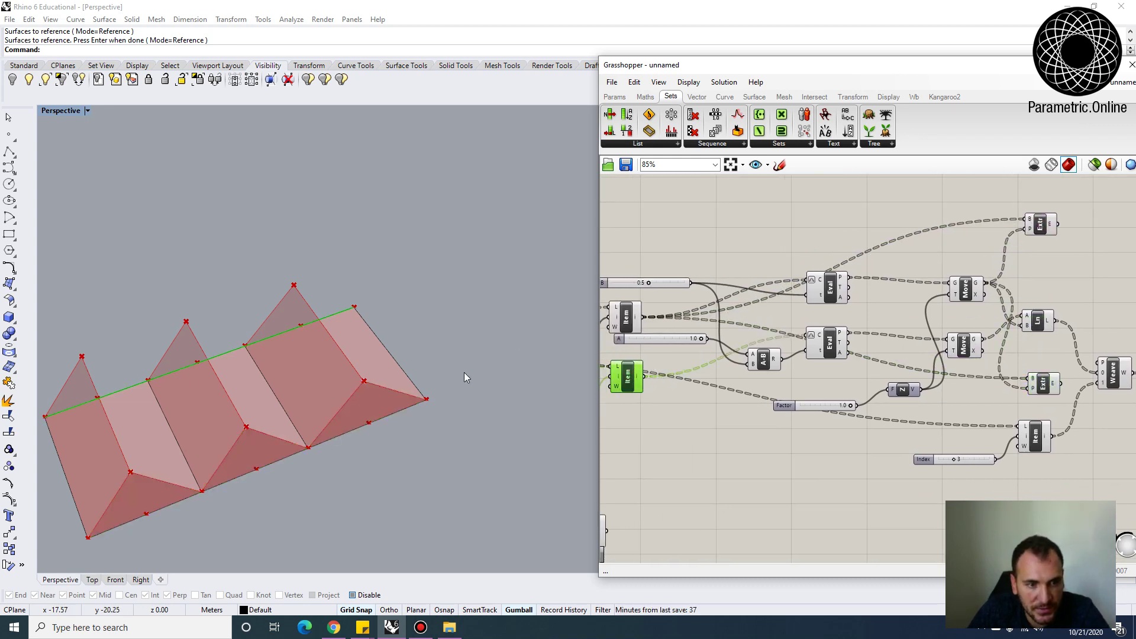
{"action": "left_click_drag", "start_coordinate": [642, 382], "coordinate": [1029, 392]}
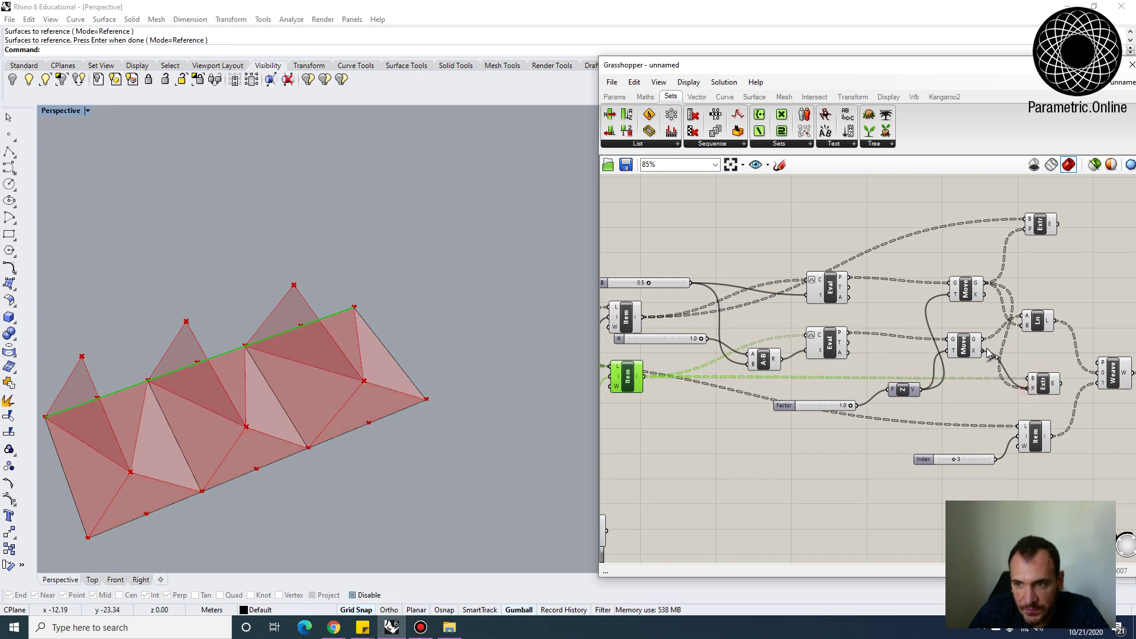
{"action": "left_click_drag", "start_coordinate": [989, 353], "coordinate": [985, 341]}
Arrange the two Extrude Point components above and below the Loft and align all three in one column.
{"action": "right_click_drag", "start_coordinate": [1003, 341], "coordinate": [720, 363]}
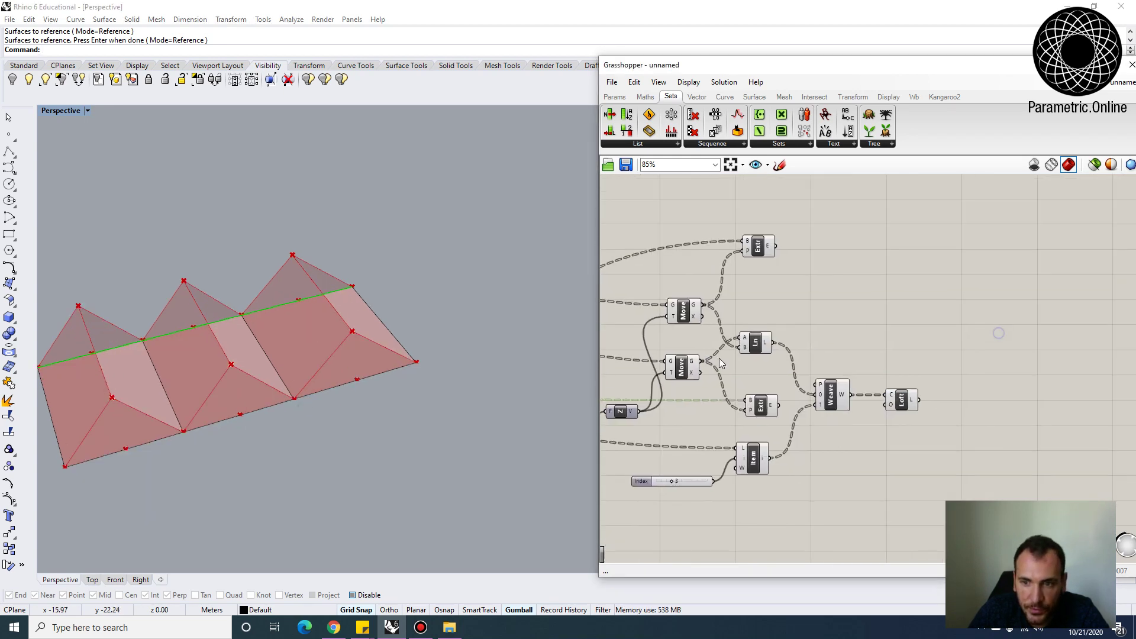
{"action": "left_click_drag", "start_coordinate": [771, 408], "coordinate": [908, 447]}
{"action": "left_click_drag", "start_coordinate": [759, 248], "coordinate": [911, 366]}
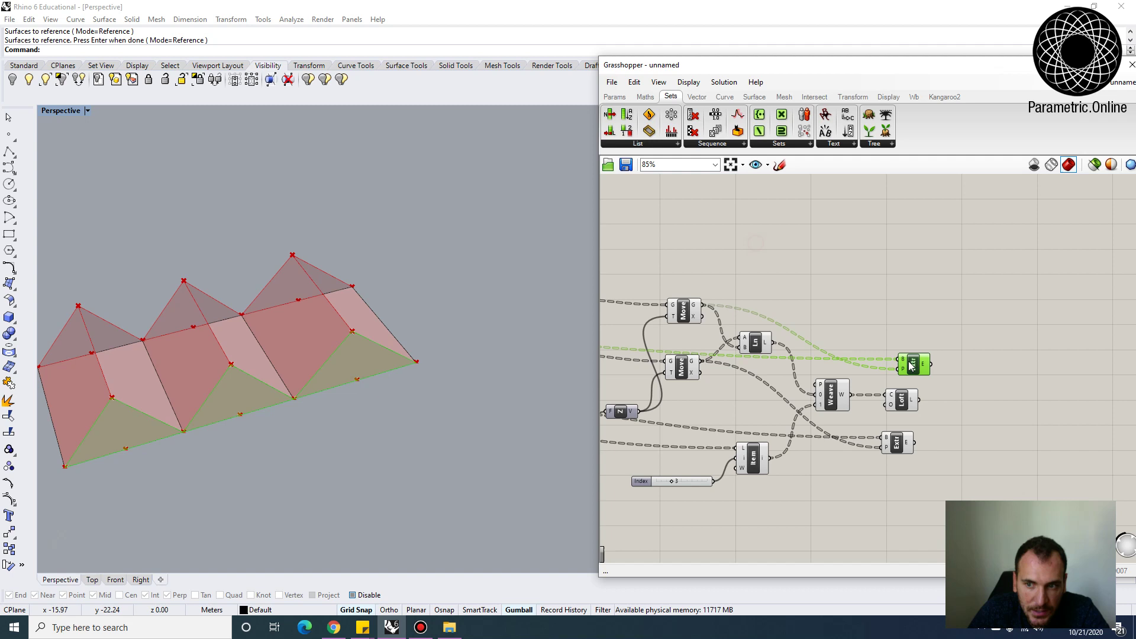
{"action": "left_click_drag", "start_coordinate": [901, 433], "coordinate": [897, 344]}
{"action": "left_click", "coordinate": [934, 401]}
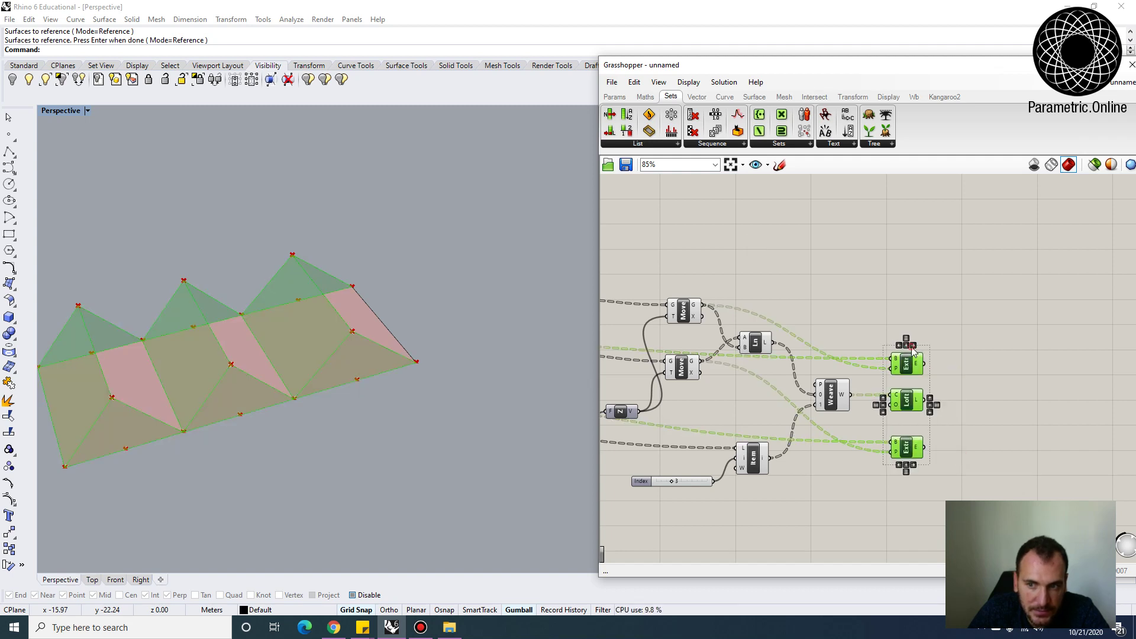
{"action": "left_click", "coordinate": [929, 308]}
{"action": "right_click_drag", "start_coordinate": [272, 385], "coordinate": [240, 415]}
{"action": "scroll", "coordinate": [244, 415], "scroll_direction": "up", "scroll_amount": 4}
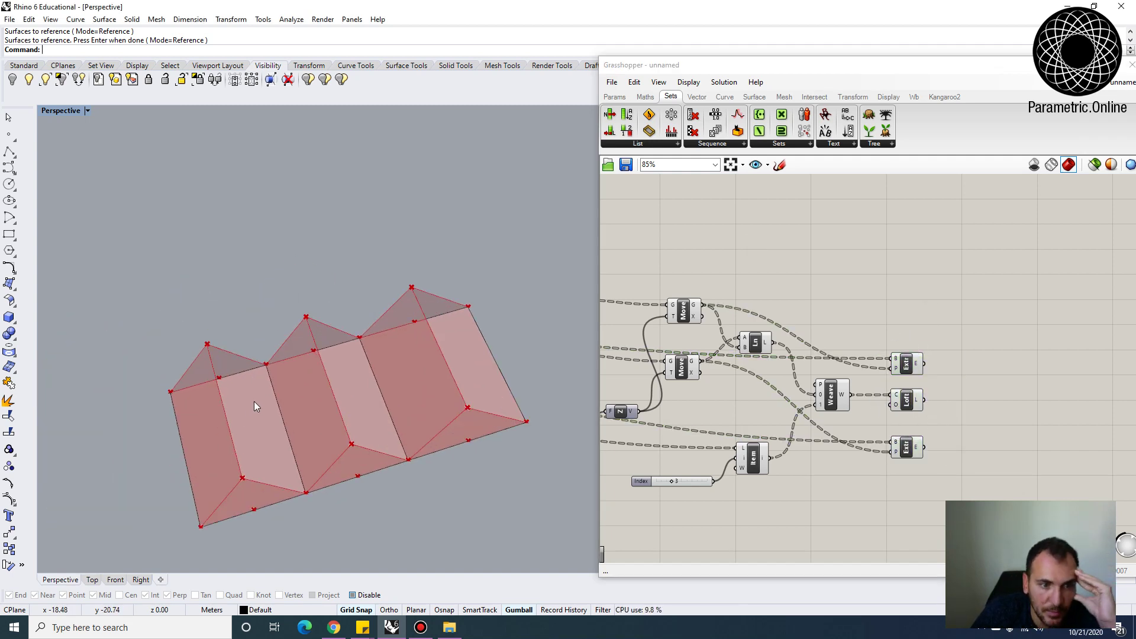
Add a Surface parameter and feed it the outputs of both Extrude Points and the Loft, placing it beside the Loft.
{"action": "scroll", "coordinate": [911, 399], "scroll_direction": "up", "scroll_amount": 3}
{"action": "double_click", "coordinate": [916, 399]}
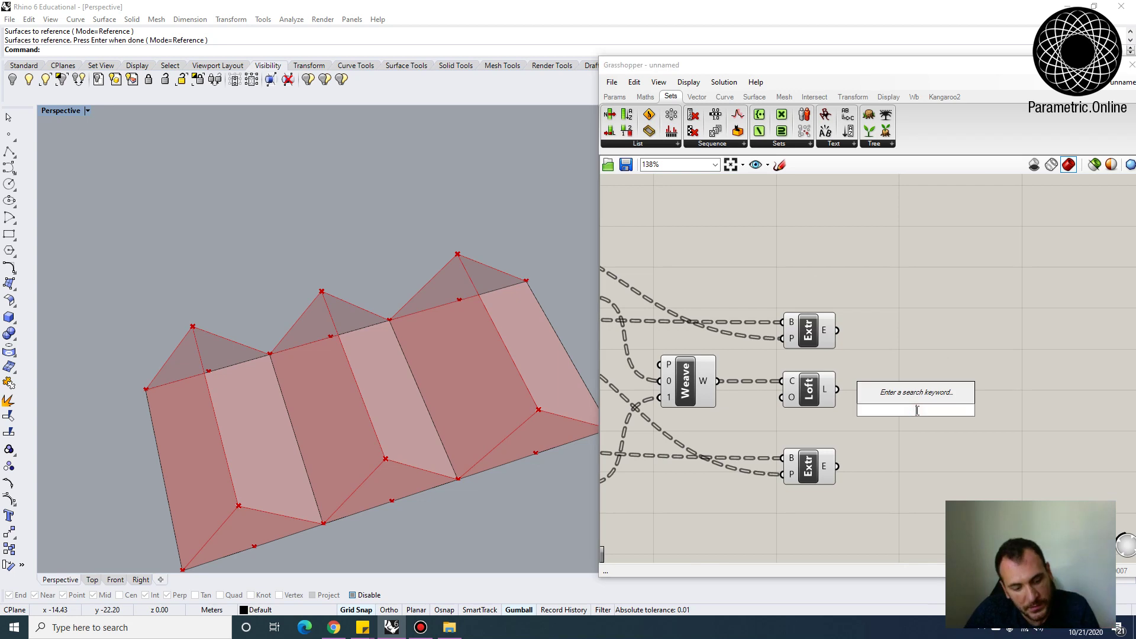
{"action": "type", "text": "srf"}
{"action": "left_click", "coordinate": [907, 381]}
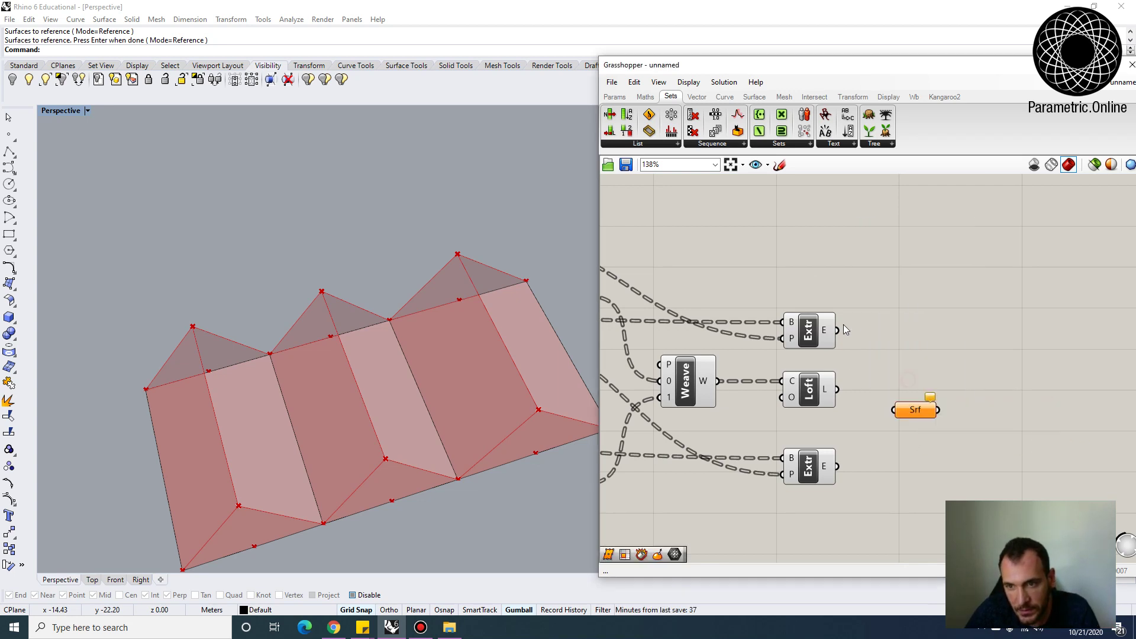
{"action": "left_click_drag", "start_coordinate": [883, 410], "coordinate": [894, 410]}
{"action": "left_click_drag", "start_coordinate": [837, 389], "coordinate": [896, 412], "text": "shift"}
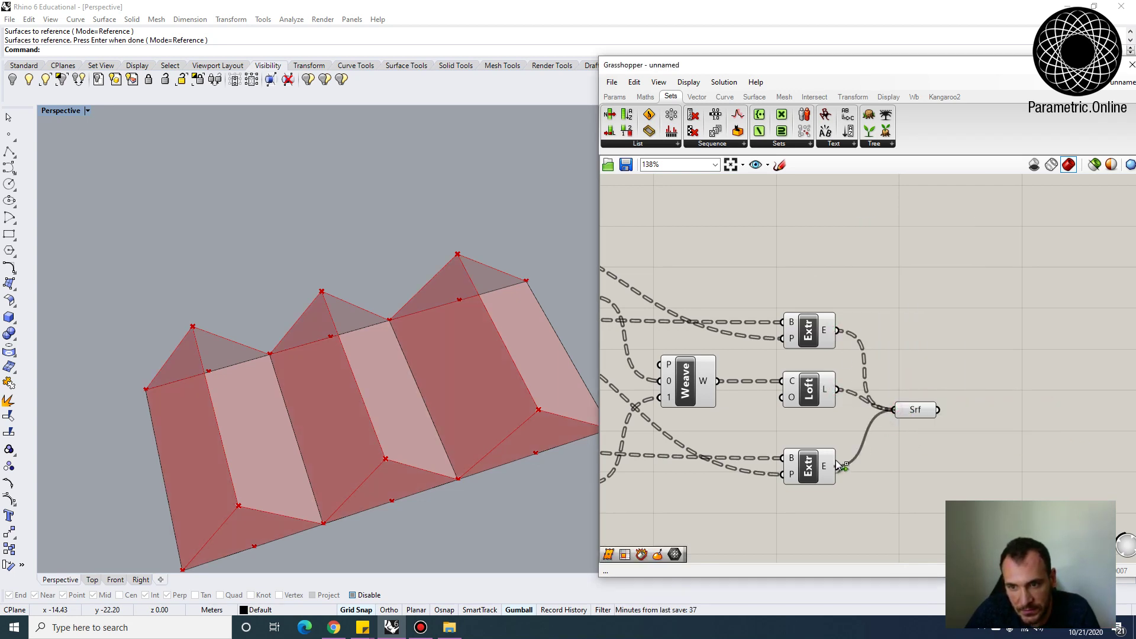
{"action": "left_click_drag", "start_coordinate": [840, 465], "coordinate": [837, 465], "text": "shift"}
{"action": "left_click_drag", "start_coordinate": [914, 410], "coordinate": [921, 382]}
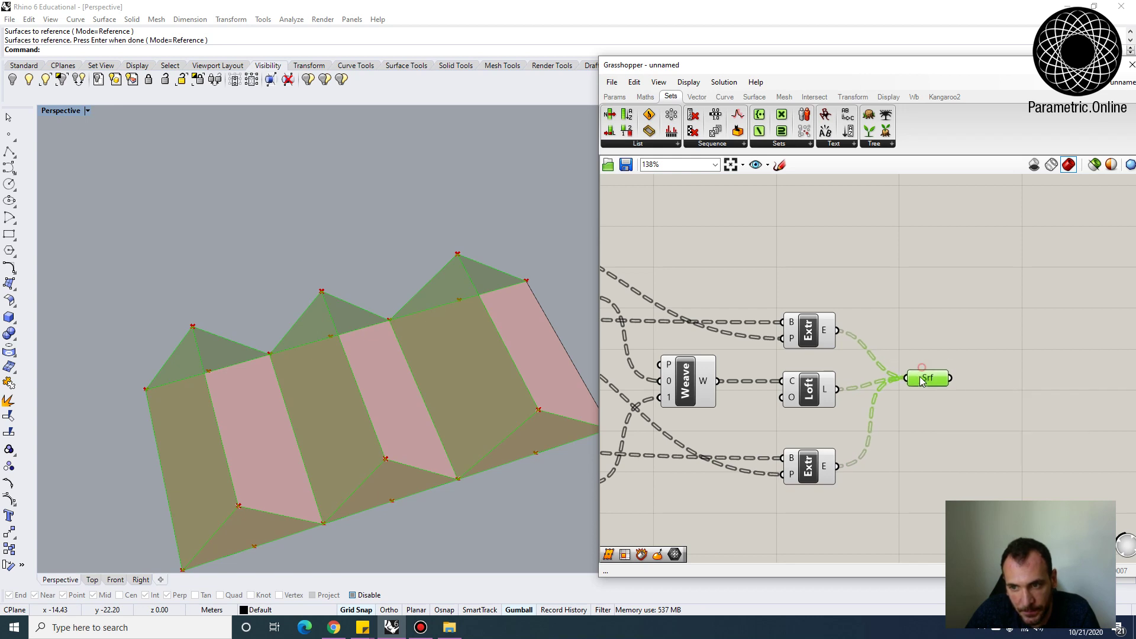
Add a Brep Join component and connect the collected surfaces to its brep input.
{"action": "double_click", "coordinate": [1011, 382]}
{"action": "type", "text": "bre"}
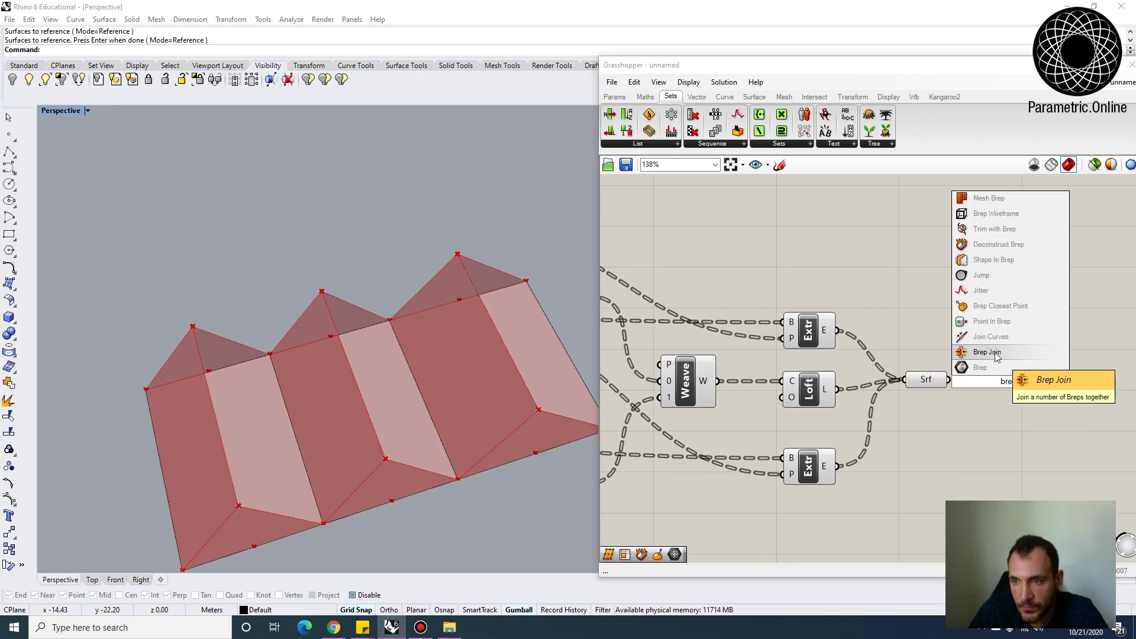
{"action": "left_click", "coordinate": [995, 355]}
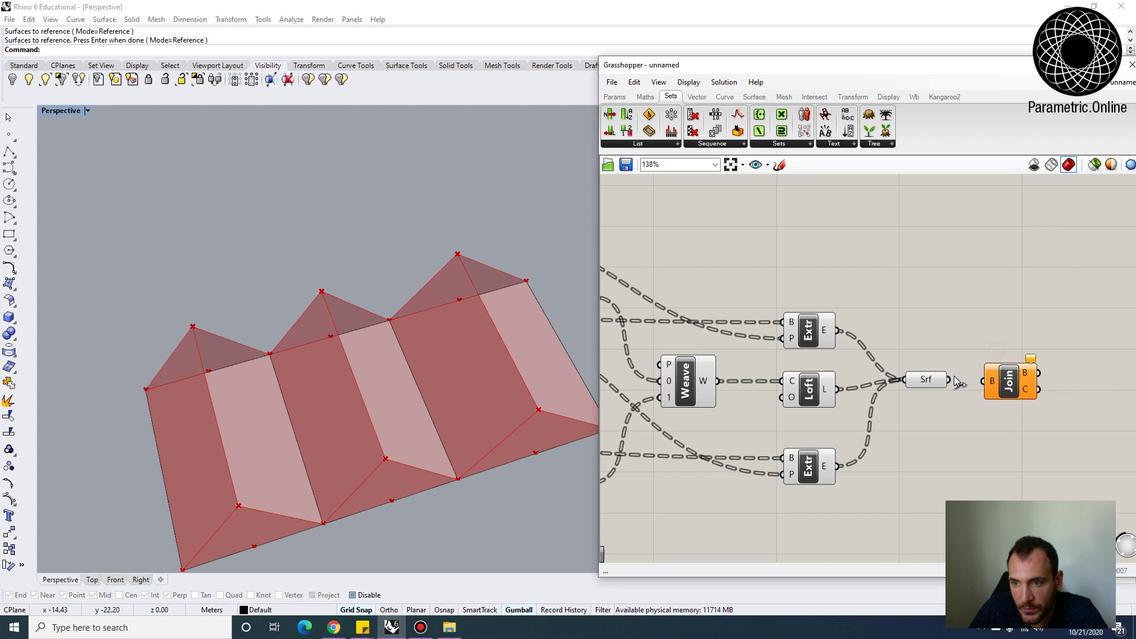
{"action": "left_click_drag", "start_coordinate": [952, 379], "coordinate": [996, 379]}
{"action": "right_click_drag", "start_coordinate": [434, 496], "coordinate": [368, 352]}
{"action": "left_click", "coordinate": [821, 234]}
{"action": "right_click_drag", "start_coordinate": [561, 272], "coordinate": [534, 300]}
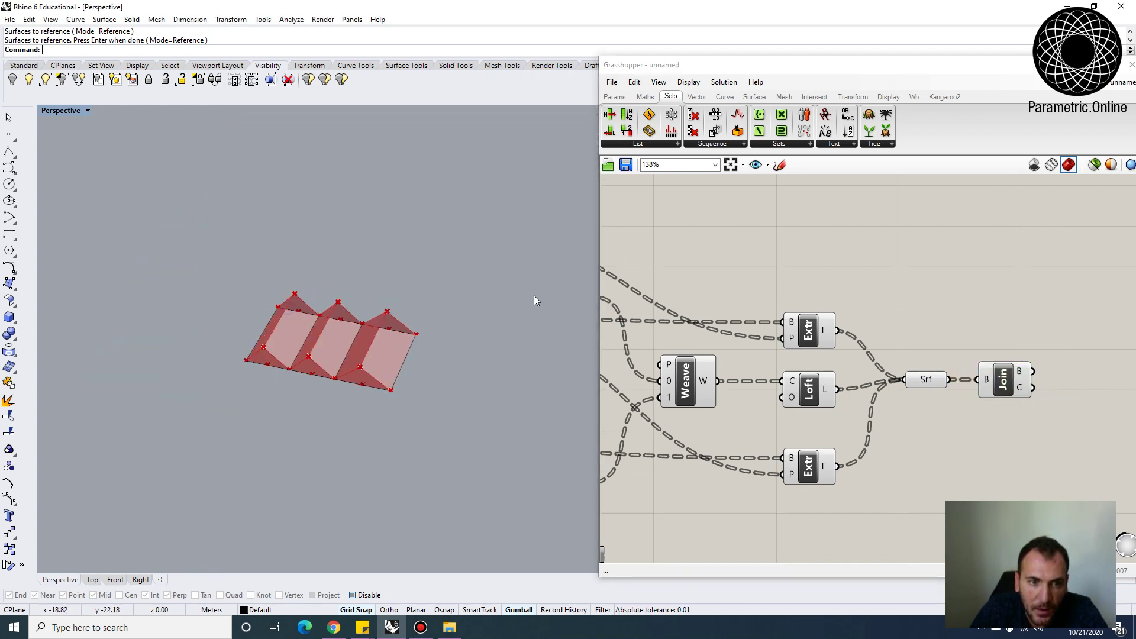
Reposition the Unit Z component and its Factor slider just below the Evaluate Curve components.
{"action": "scroll", "coordinate": [707, 277], "scroll_direction": "down", "scroll_amount": 2}
{"action": "right_click_drag", "start_coordinate": [707, 277], "coordinate": [1043, 304]}
{"action": "scroll", "coordinate": [925, 299], "scroll_direction": "down", "scroll_amount": 2}
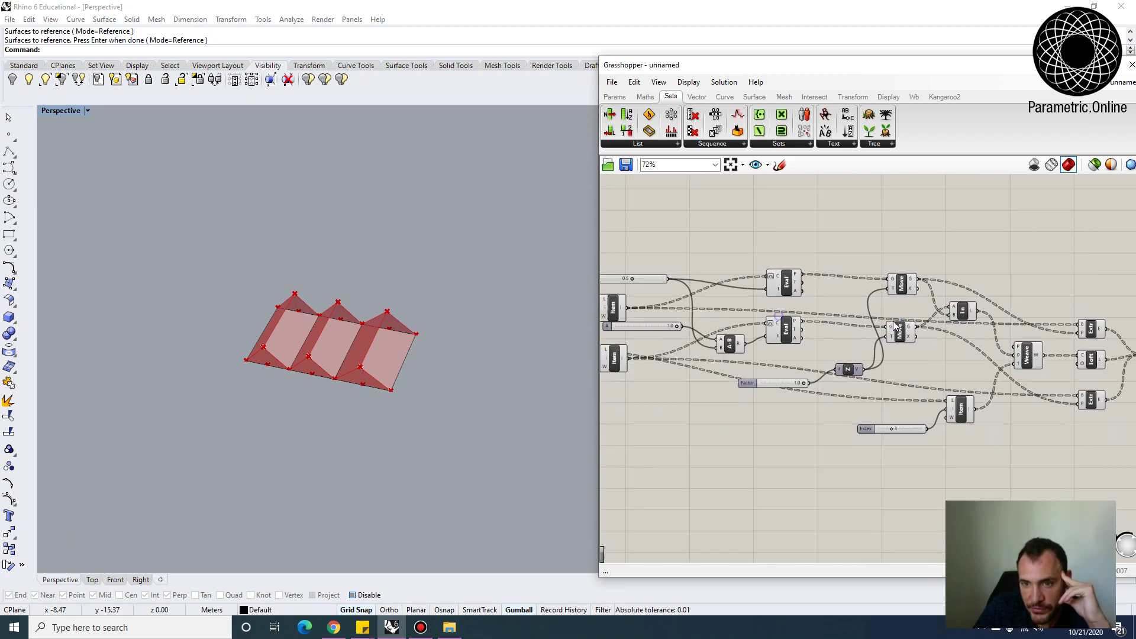
{"action": "right_click_drag", "start_coordinate": [773, 312], "coordinate": [790, 312]}
{"action": "scroll", "coordinate": [852, 364], "scroll_direction": "up", "scroll_amount": 4}
{"action": "right_click_drag", "start_coordinate": [420, 374], "coordinate": [384, 347]}
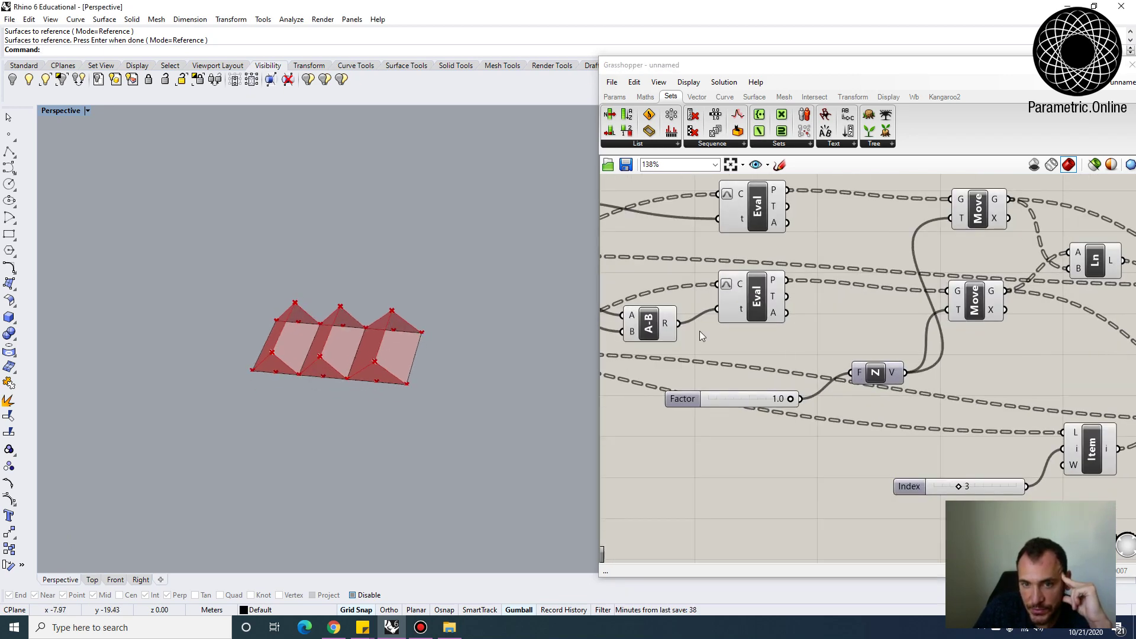
{"action": "scroll", "coordinate": [699, 335], "scroll_direction": "down", "scroll_amount": 6}
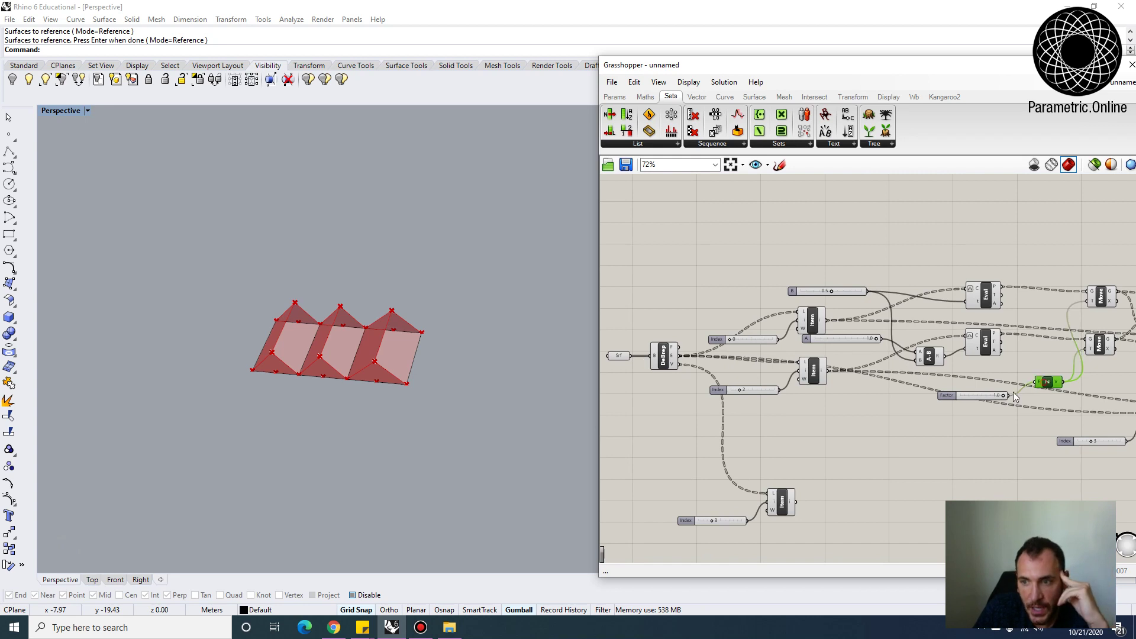
{"action": "left_click_drag", "start_coordinate": [992, 401], "coordinate": [986, 385]}
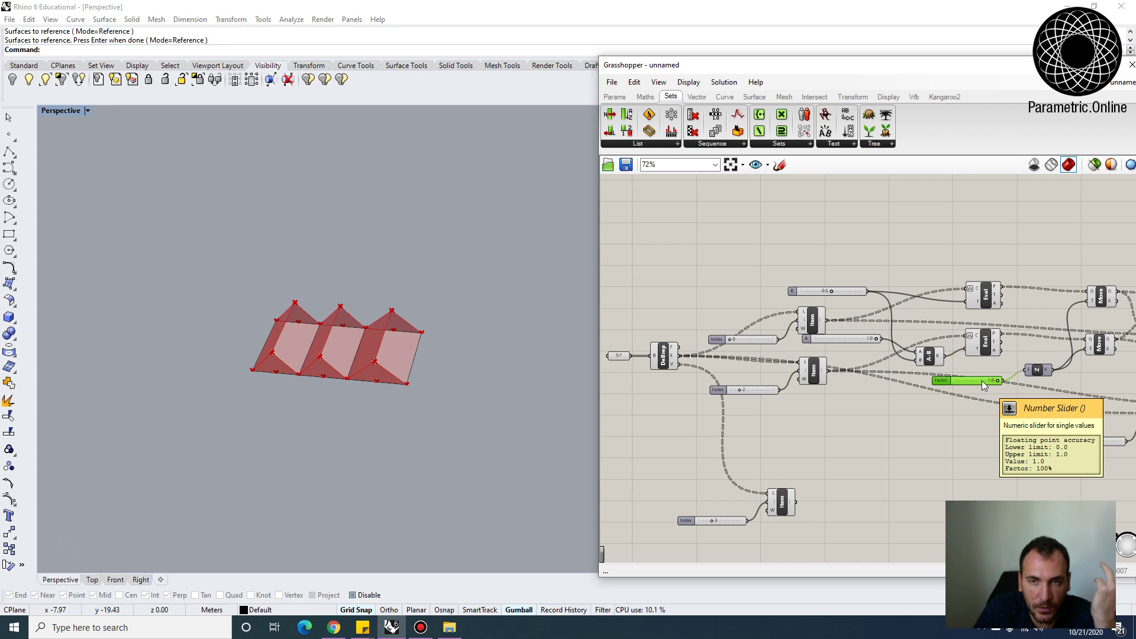
Add an Area component fed by the referenced panel surfaces, place it below the edge List Items, and check its area values.
{"action": "right_click_drag", "start_coordinate": [662, 382], "coordinate": [688, 399]}
{"action": "double_click", "coordinate": [682, 429]}
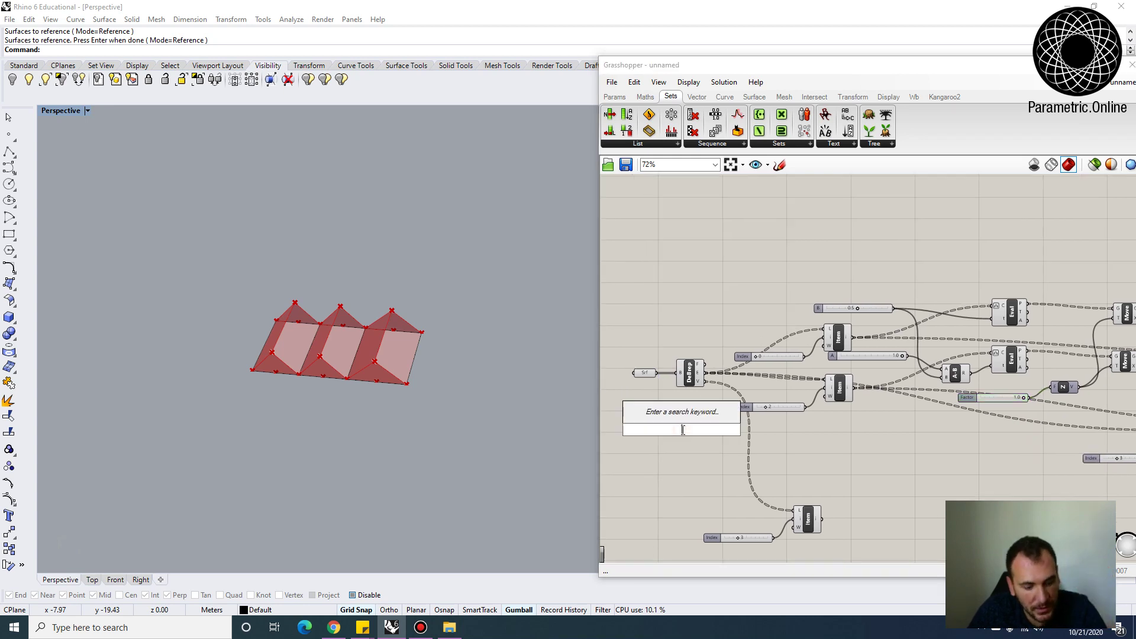
{"action": "type", "text": "area"}
{"action": "left_click", "coordinate": [672, 416]}
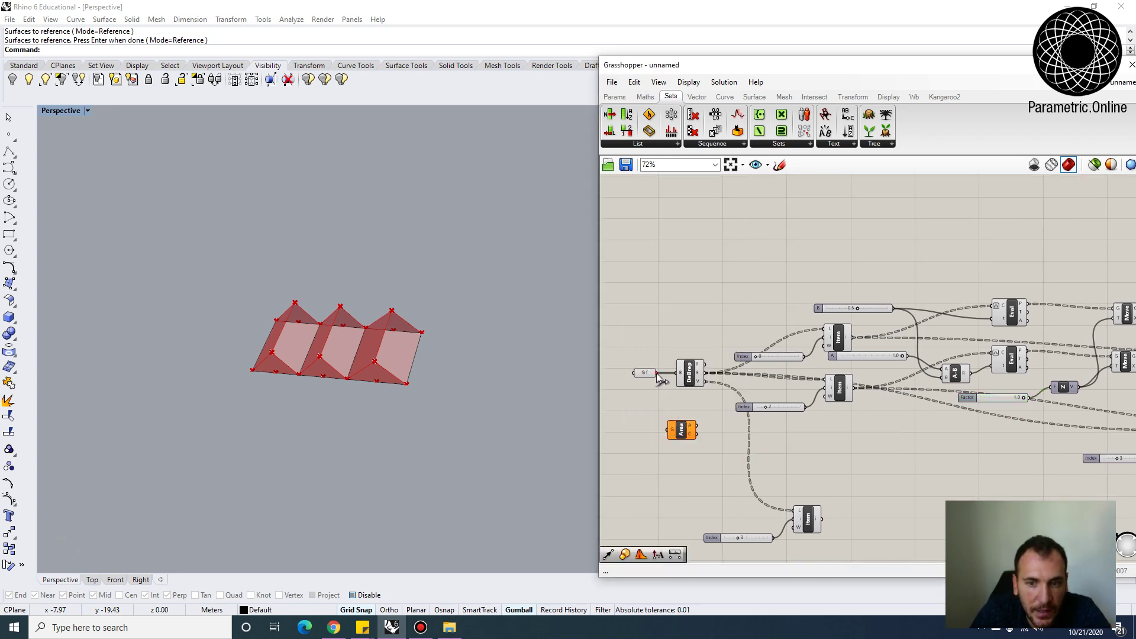
{"action": "left_click_drag", "start_coordinate": [680, 434], "coordinate": [848, 454]}
{"action": "scroll", "coordinate": [848, 450], "scroll_direction": "up", "scroll_amount": 3}
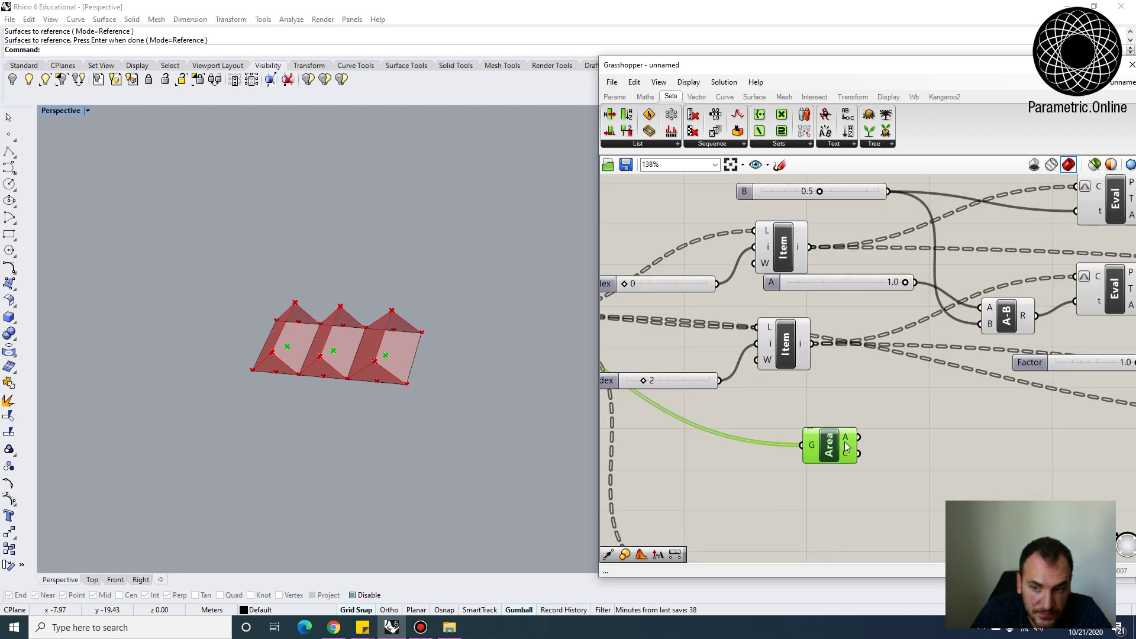
{"action": "mouse_move", "coordinate": [847, 445]}
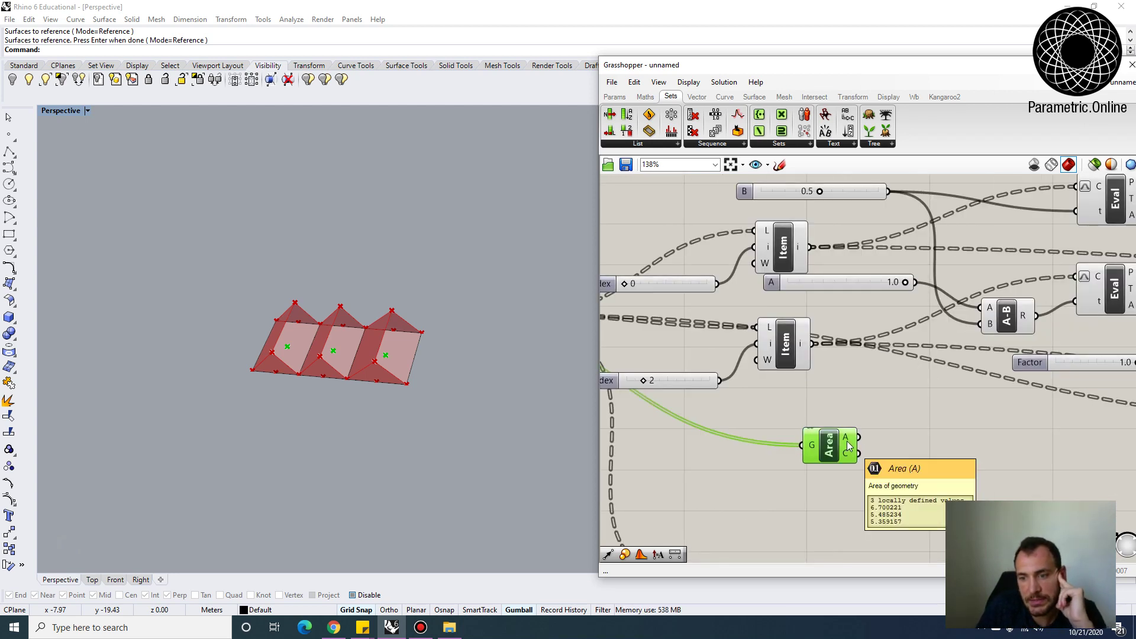
Add a Division component that divides the panel areas by a new slider with a value of 10, and inspect its result.
{"action": "right_click_drag", "start_coordinate": [906, 404], "coordinate": [815, 463]}
{"action": "double_click", "coordinate": [819, 460]}
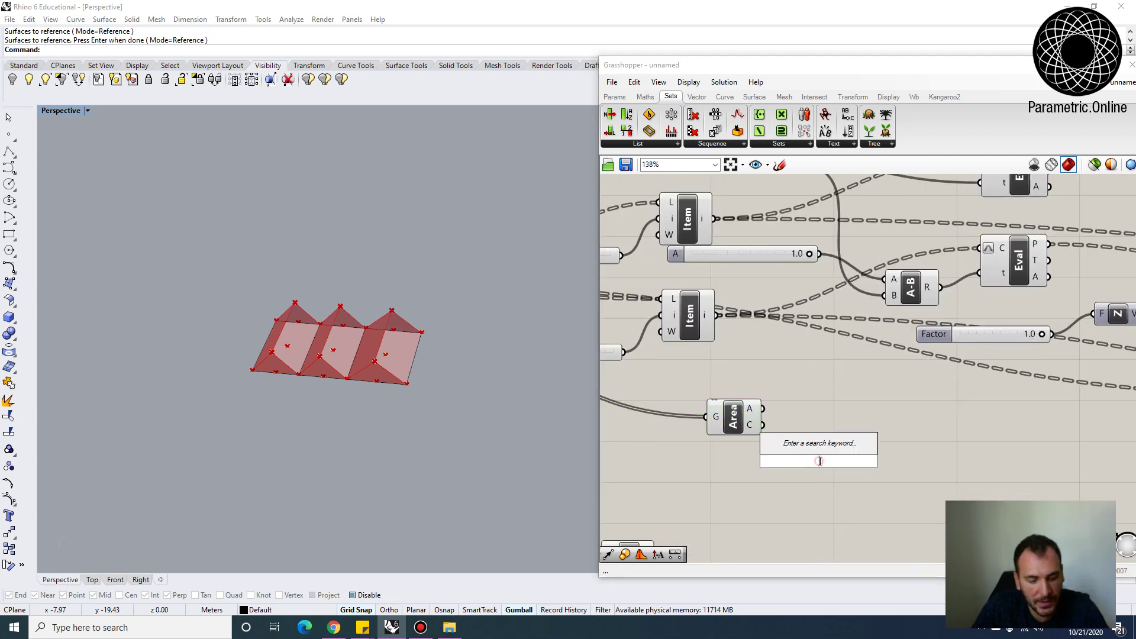
{"action": "type", "text": "divi"}
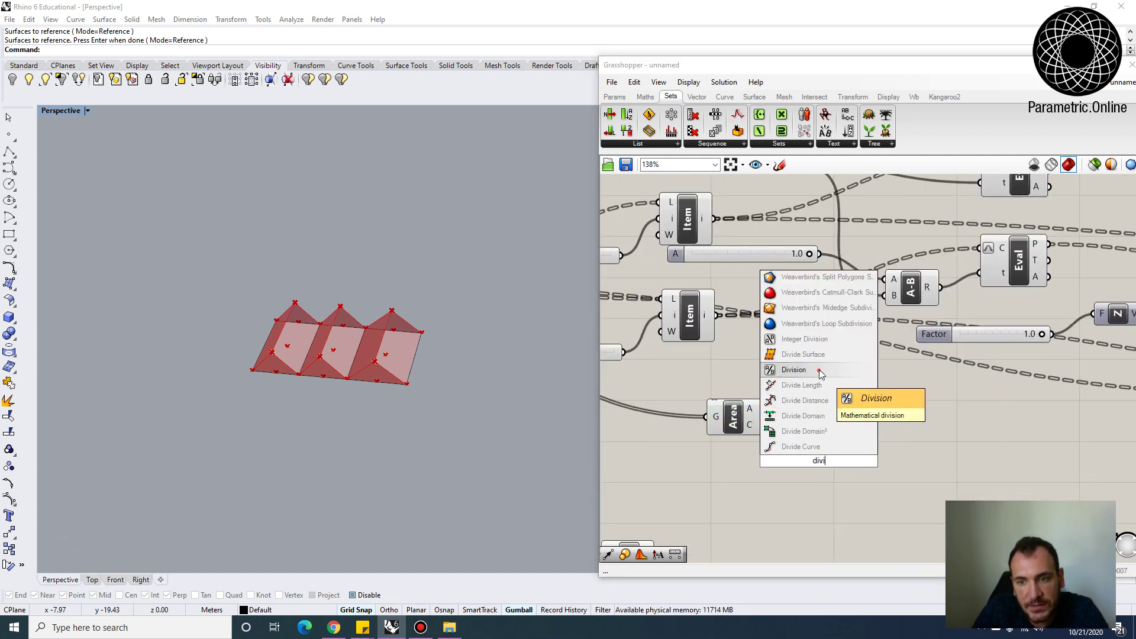
{"action": "left_click", "coordinate": [848, 383]}
{"action": "mouse_move", "coordinate": [824, 470]}
{"action": "left_mouse_down"}
{"action": "mouse_move", "coordinate": [899, 439]}
{"action": "mouse_move", "coordinate": [834, 472]}
{"action": "left_mouse_up"}
{"action": "double_click", "coordinate": [768, 472]}
{"action": "type", "text": "10"}
{"action": "key", "text": "Return"}
{"action": "scroll", "coordinate": [834, 472], "scroll_direction": "down", "scroll_amount": 3}
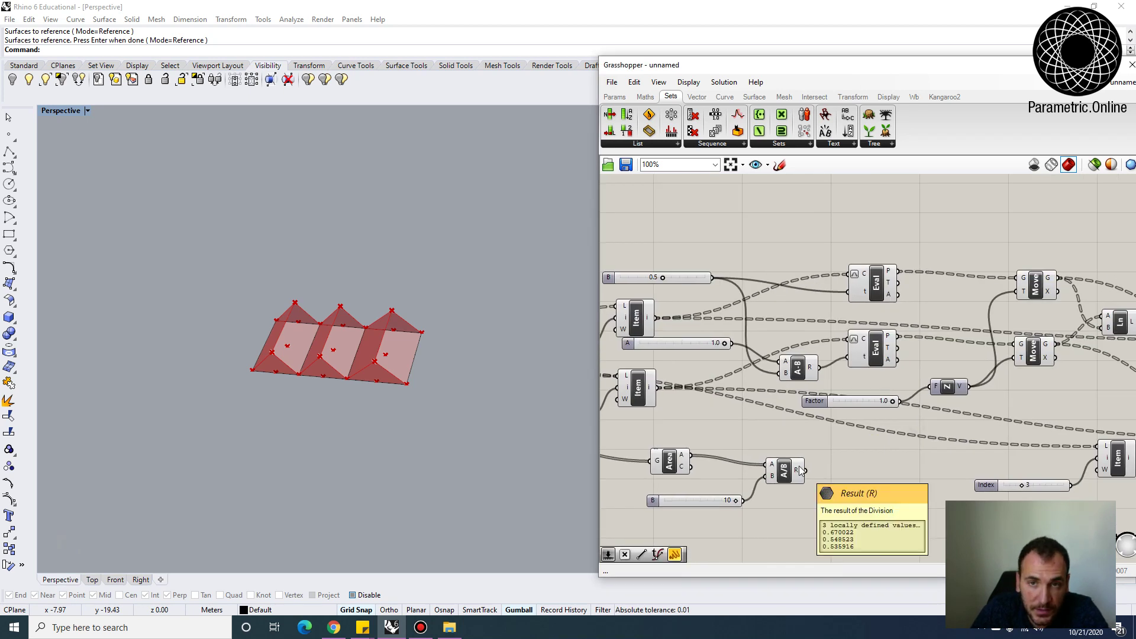
{"action": "scroll", "coordinate": [941, 362], "scroll_direction": "up", "scroll_amount": 2}
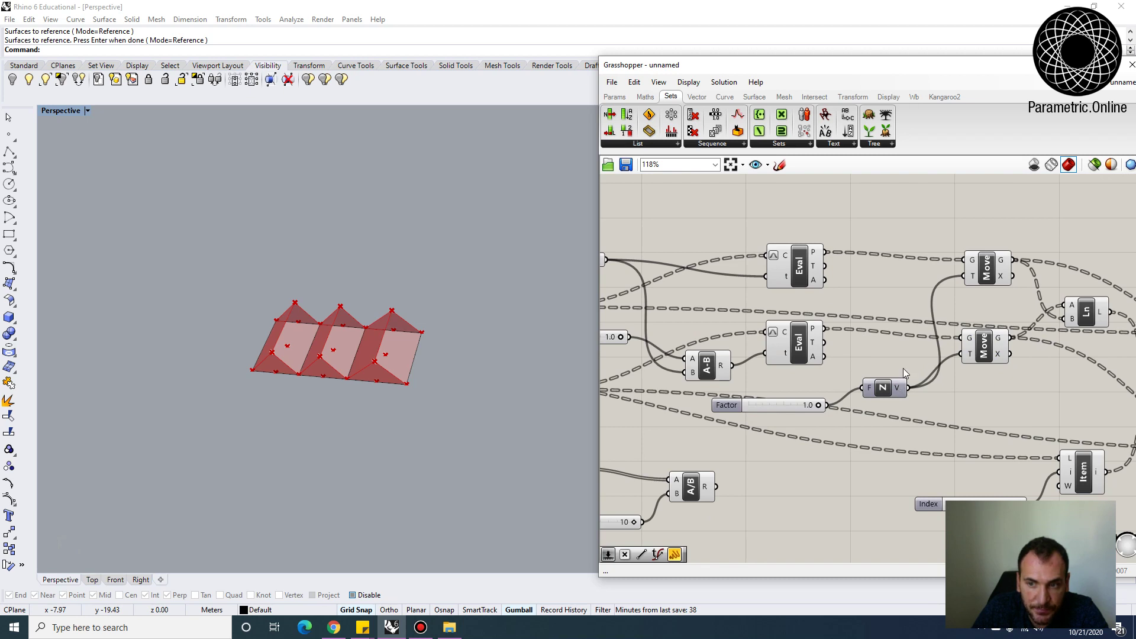
Graft the Division result and connect it to the Unit Z factor in place of the fixed slider.
{"action": "right_click_drag", "start_coordinate": [902, 368], "coordinate": [984, 336]}
{"action": "left_click", "coordinate": [882, 317]}
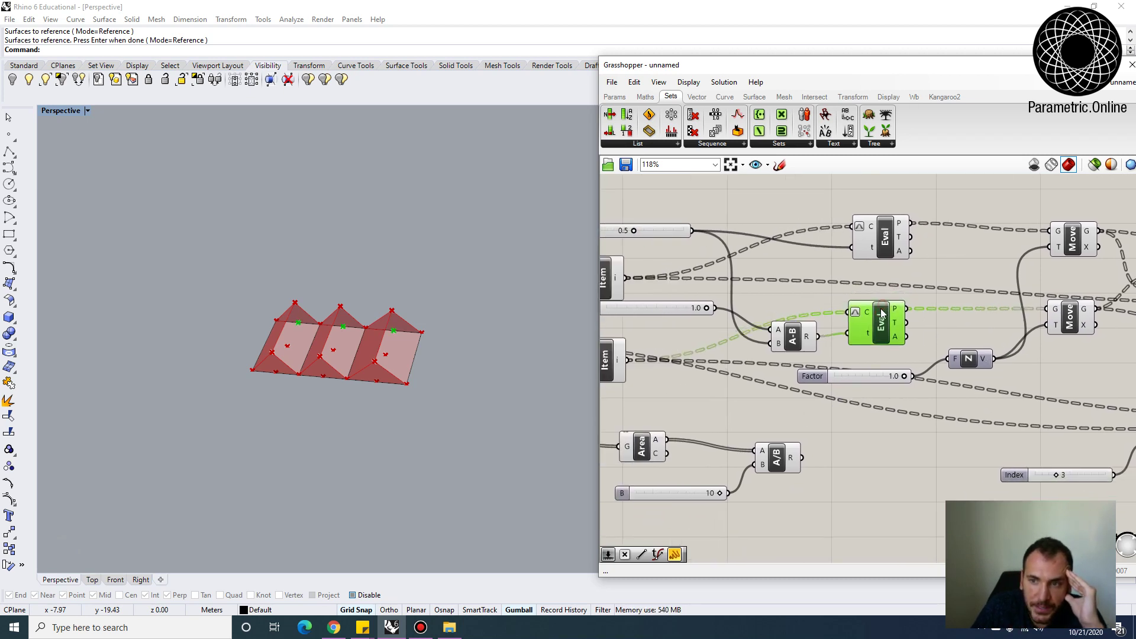
{"action": "mouse_move", "coordinate": [895, 309]}
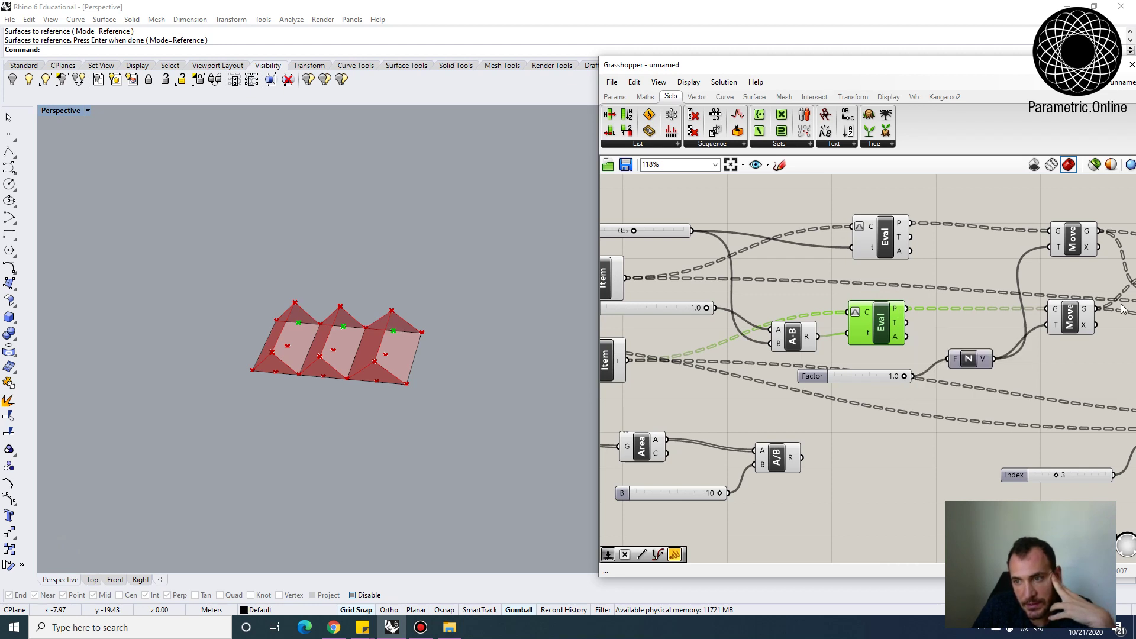
{"action": "mouse_move", "coordinate": [1056, 332]}
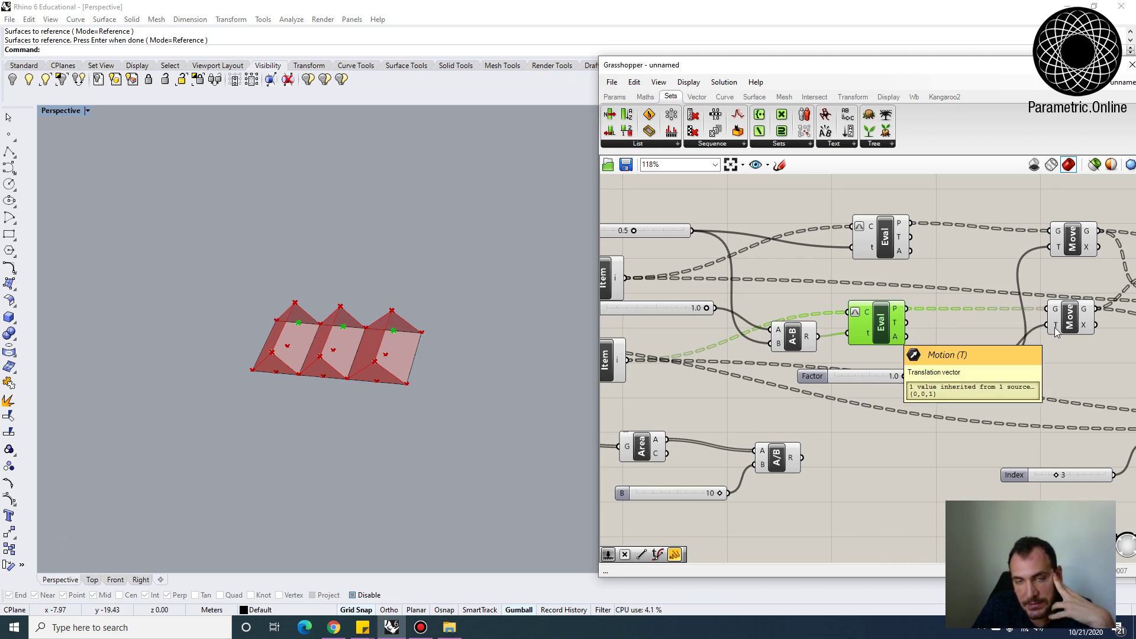
{"action": "left_click", "coordinate": [970, 362]}
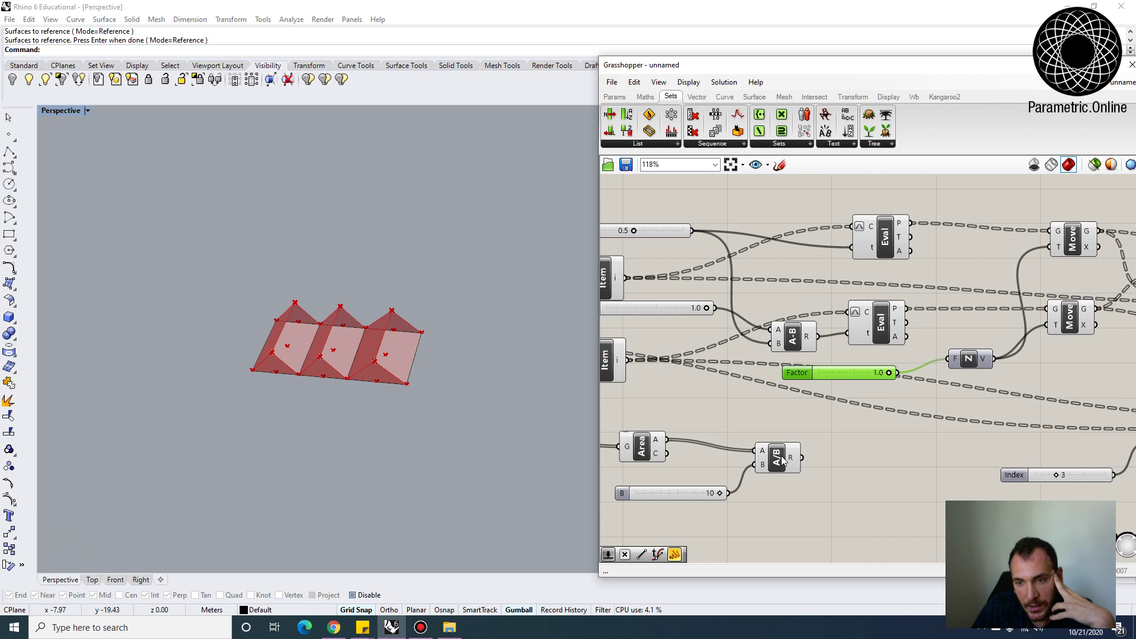
{"action": "mouse_move", "coordinate": [791, 463]}
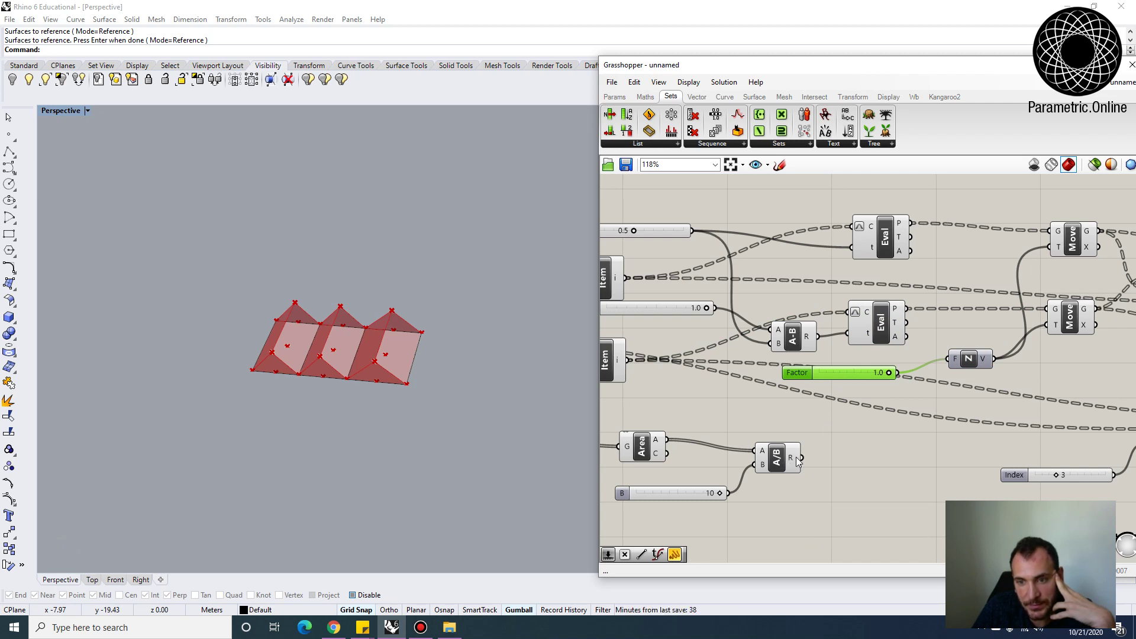
{"action": "right_click", "coordinate": [796, 456]}
{"action": "left_click", "coordinate": [825, 519]}
{"action": "left_click_drag", "start_coordinate": [949, 364], "coordinate": [950, 364]}
{"action": "left_click", "coordinate": [913, 465]}
{"action": "right_click_drag", "start_coordinate": [443, 422], "coordinate": [450, 304]}
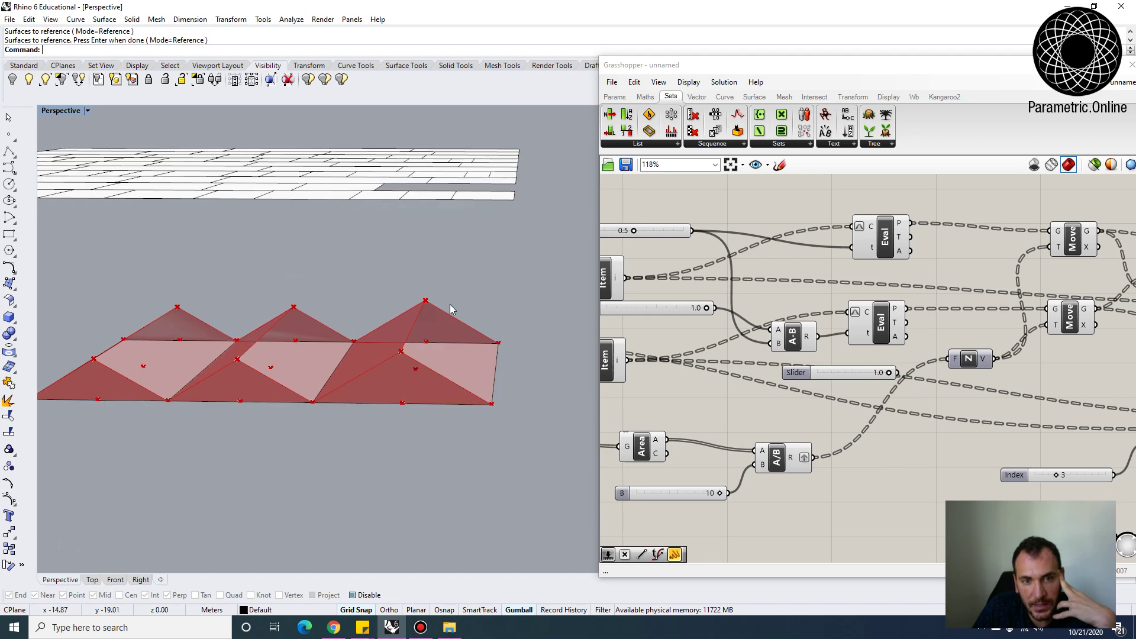
Try a divisor of 4 to compare the fold heights, and settle the divisor slider at 9.
{"action": "right_click_drag", "start_coordinate": [700, 493], "coordinate": [736, 497]}
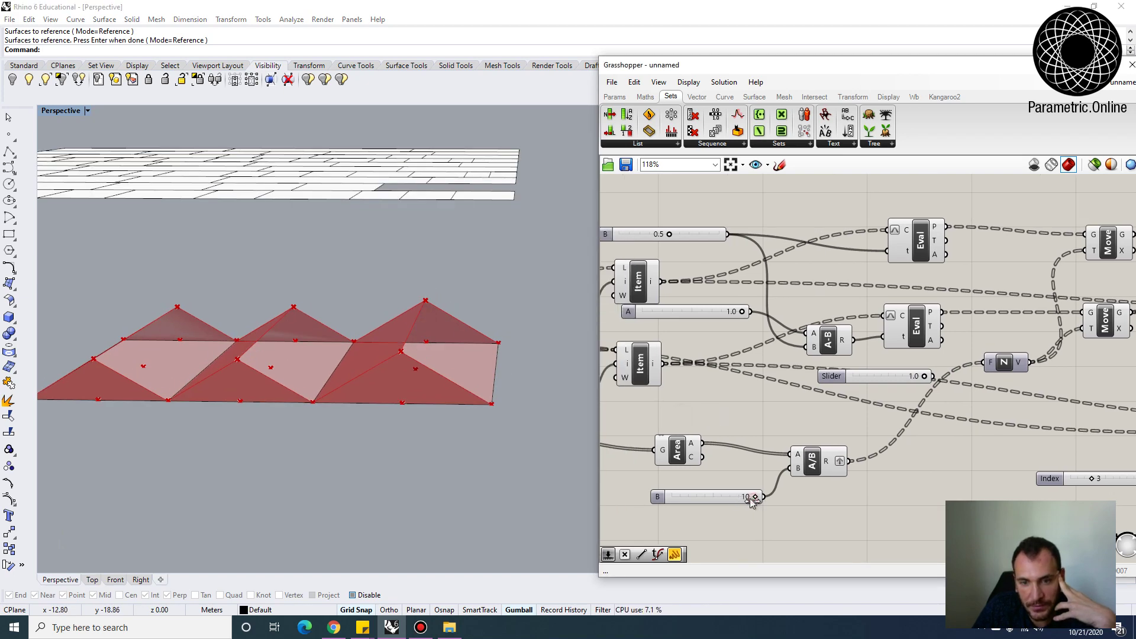
{"action": "left_click_drag", "start_coordinate": [750, 499], "coordinate": [702, 496]}
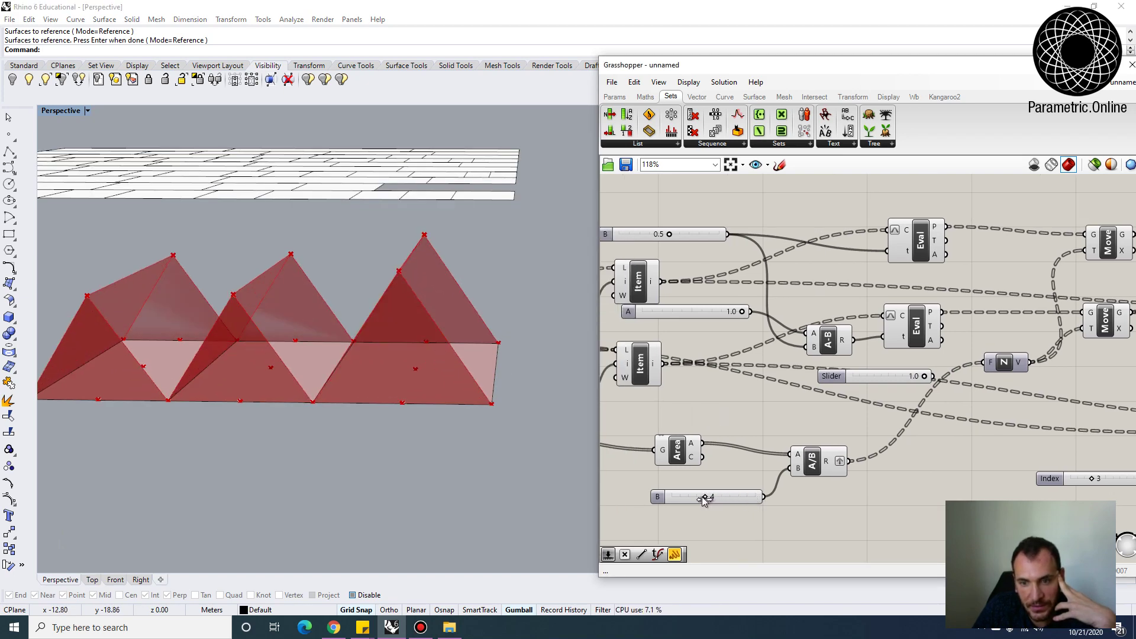
{"action": "right_click_drag", "start_coordinate": [314, 414], "coordinate": [333, 365]}
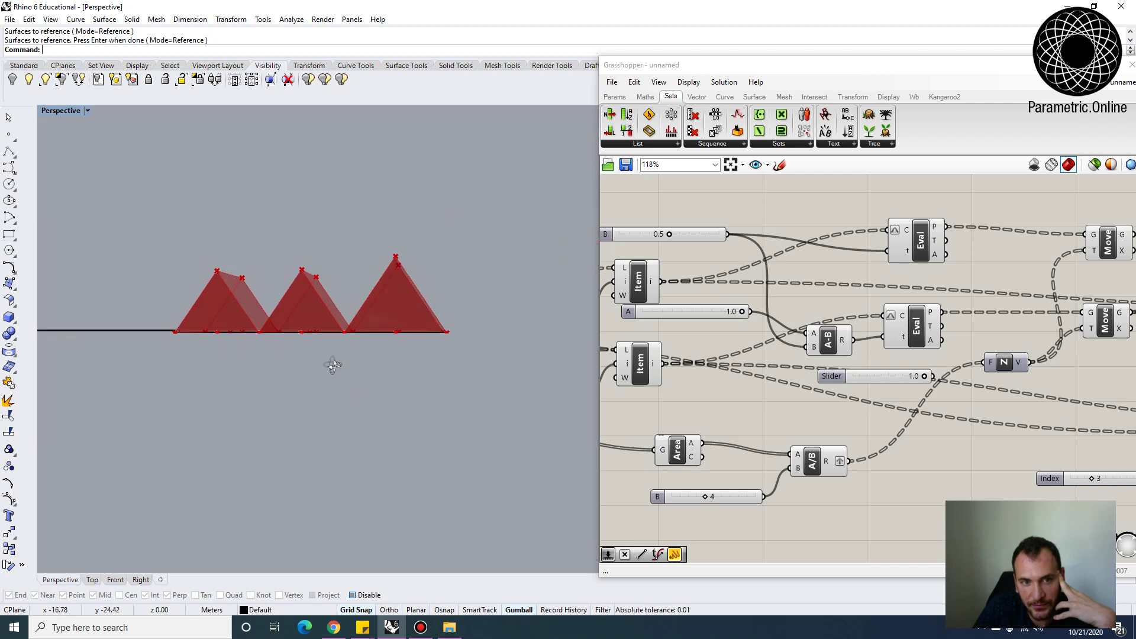
{"action": "right_click_drag", "start_coordinate": [315, 288], "coordinate": [186, 328]}
{"action": "right_click_drag", "start_coordinate": [383, 304], "coordinate": [367, 335]}
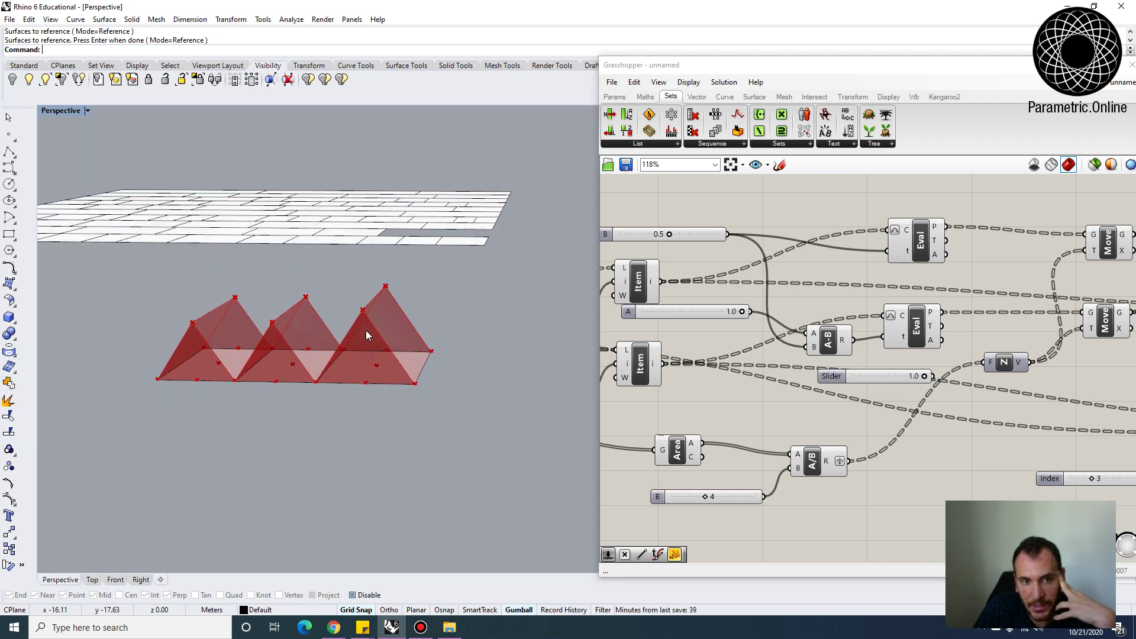
{"action": "left_click_drag", "start_coordinate": [707, 496], "coordinate": [751, 498]}
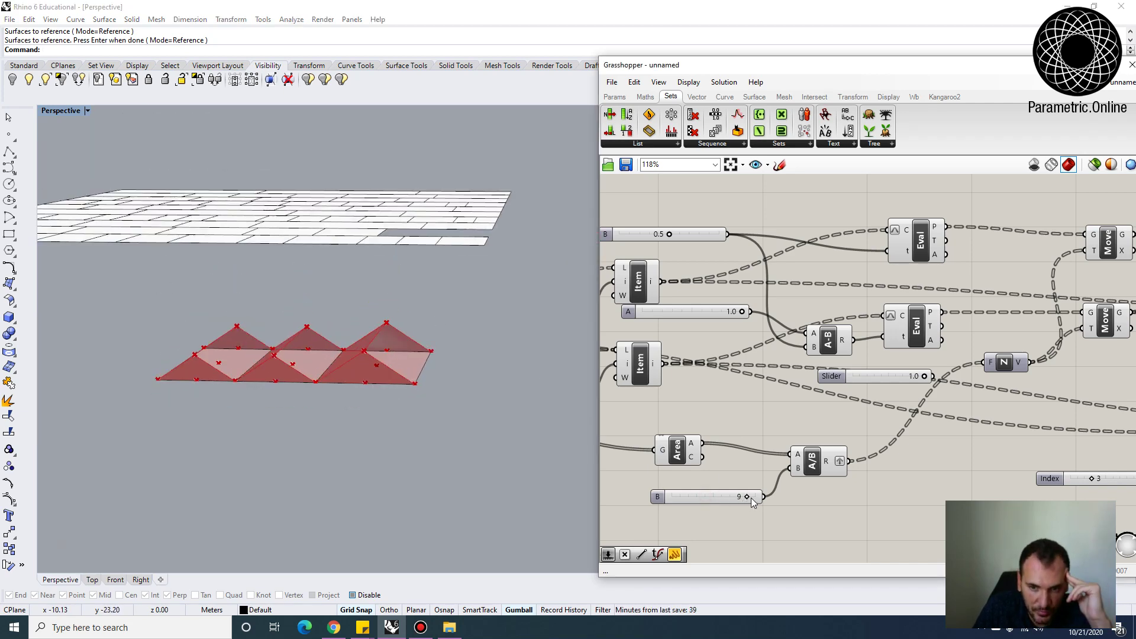
Delete the unused vertex List Item and its index slider.
{"action": "scroll", "coordinate": [794, 413], "scroll_direction": "down", "scroll_amount": 7}
{"action": "scroll", "coordinate": [917, 393], "scroll_direction": "up", "scroll_amount": 3}
{"action": "right_click_drag", "start_coordinate": [724, 436], "coordinate": [762, 438]}
{"action": "left_click_drag", "start_coordinate": [741, 532], "coordinate": [614, 462]}
{"action": "key", "text": "Delete"}
Select all components of the panel-folding definition and shift them slightly as one block, leaving them deselected.
{"action": "scroll", "coordinate": [840, 418], "scroll_direction": "down", "scroll_amount": 2}
{"action": "left_click_drag", "start_coordinate": [1040, 462], "coordinate": [595, 345]}
{"action": "right_click_drag", "start_coordinate": [740, 350], "coordinate": [688, 426]}
{"action": "scroll", "coordinate": [732, 397], "scroll_direction": "up", "scroll_amount": 4}
{"action": "left_click_drag", "start_coordinate": [731, 394], "coordinate": [740, 401]}
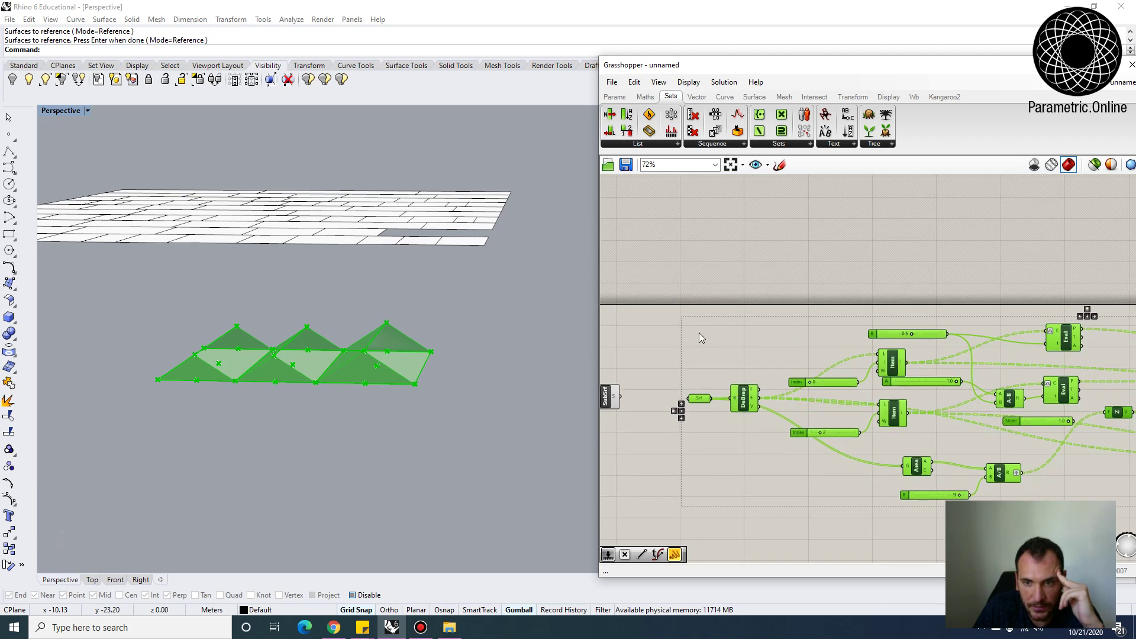
{"action": "left_click", "coordinate": [698, 333]}
Turn off the preview of the SubSrf component that splits the large surface into random panels.
{"action": "right_click_drag", "start_coordinate": [319, 322], "coordinate": [254, 378]}
{"action": "right_click_drag", "start_coordinate": [420, 354], "coordinate": [396, 356]}
{"action": "scroll", "coordinate": [178, 301], "scroll_direction": "down", "scroll_amount": 16}
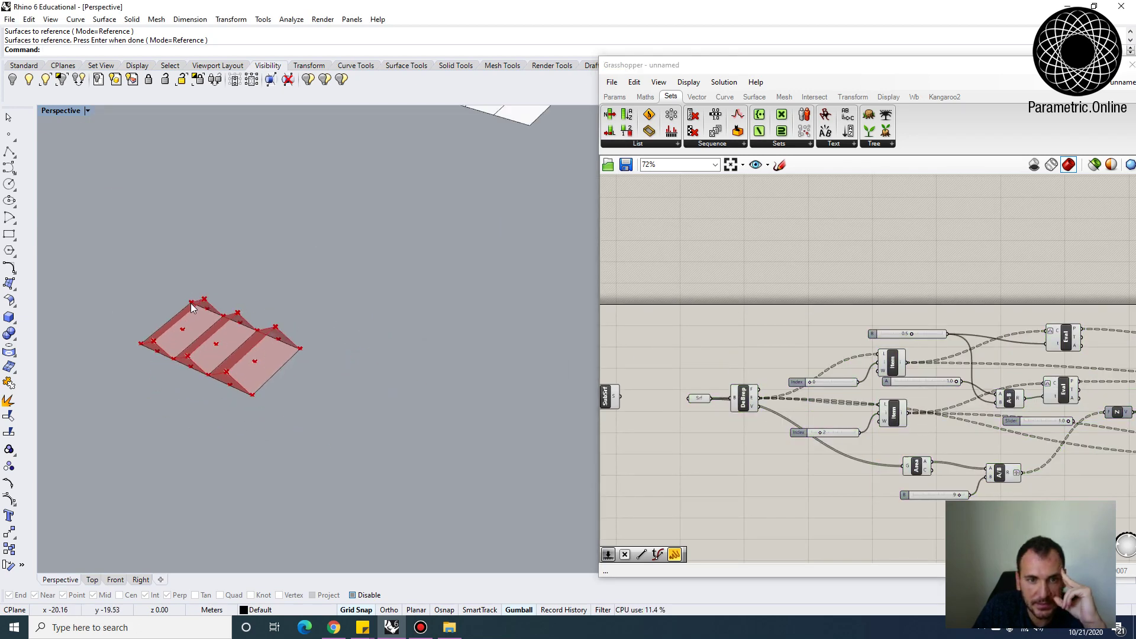
{"action": "right_click_drag", "start_coordinate": [403, 229], "coordinate": [360, 290], "text": "shift"}
{"action": "scroll", "coordinate": [359, 282], "scroll_direction": "up", "scroll_amount": 5}
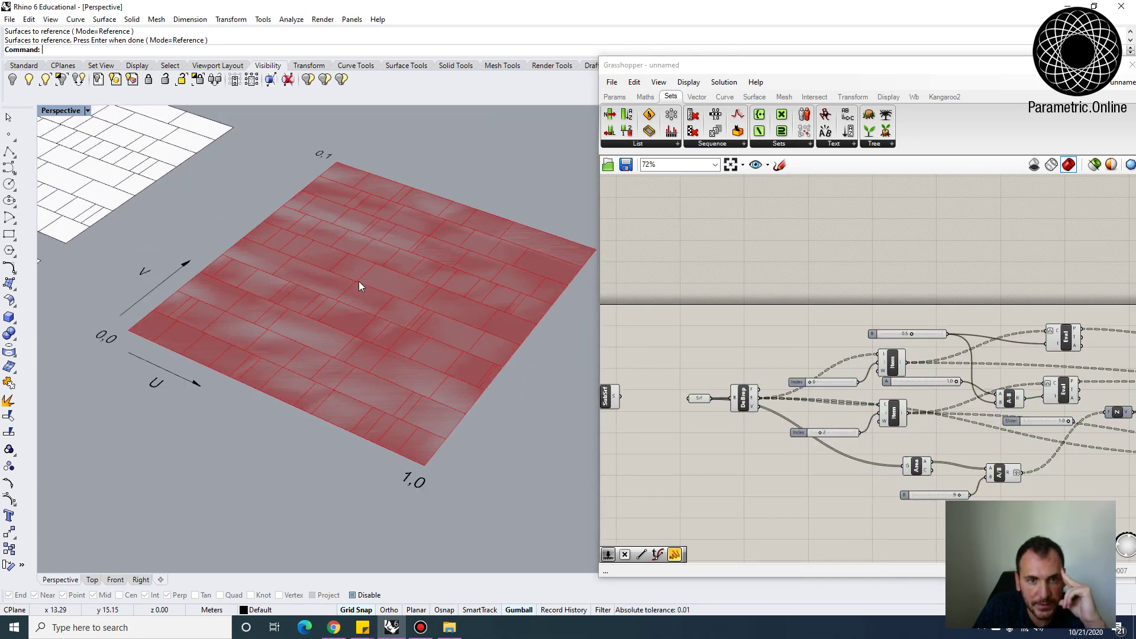
{"action": "right_click_drag", "start_coordinate": [665, 338], "coordinate": [793, 332]}
{"action": "right_click_drag", "start_coordinate": [424, 343], "coordinate": [426, 326]}
{"action": "left_click", "coordinate": [740, 370]}
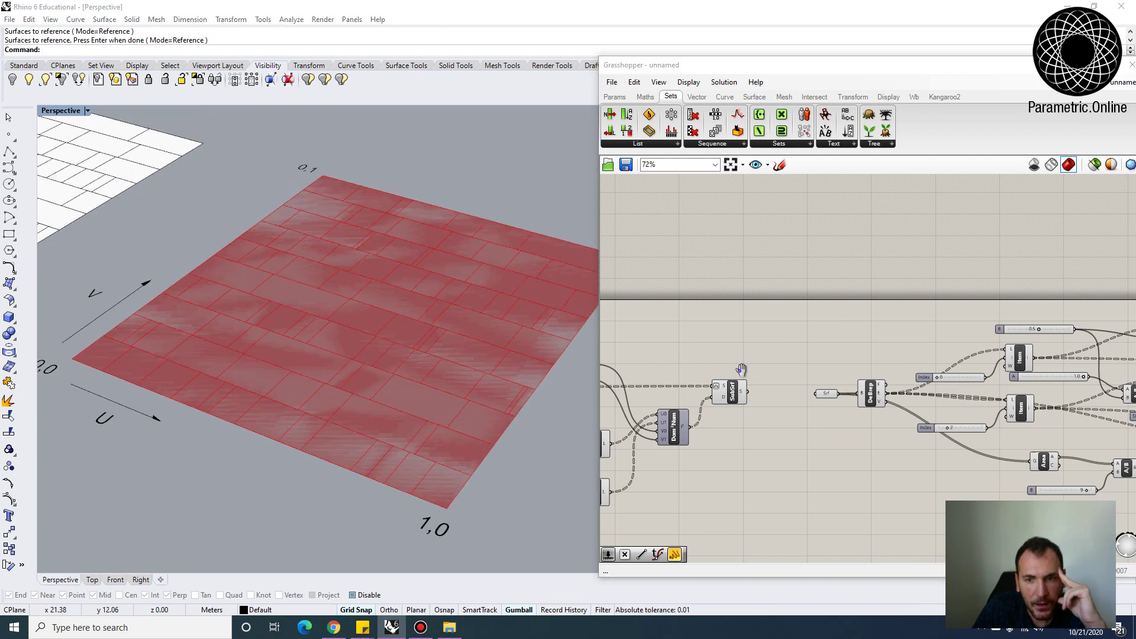
{"action": "scroll", "coordinate": [718, 388], "scroll_direction": "up", "scroll_amount": 4}
{"action": "left_click", "coordinate": [748, 395]}
{"action": "right_click", "coordinate": [748, 395]}
{"action": "left_click", "coordinate": [782, 417]}
{"action": "left_click", "coordinate": [771, 346]}
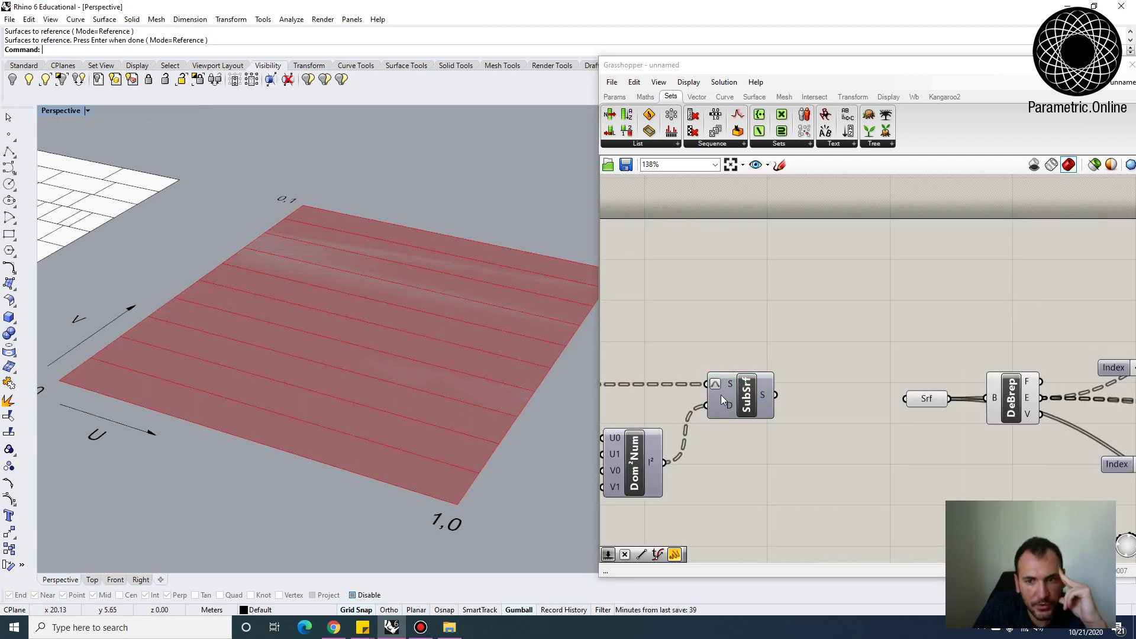
Turn the preview of the SubSrf component back on to show the random panels.
{"action": "left_click", "coordinate": [737, 397]}
{"action": "right_click", "coordinate": [737, 397]}
{"action": "left_click", "coordinate": [769, 416]}
{"action": "mouse_move", "coordinate": [762, 393]}
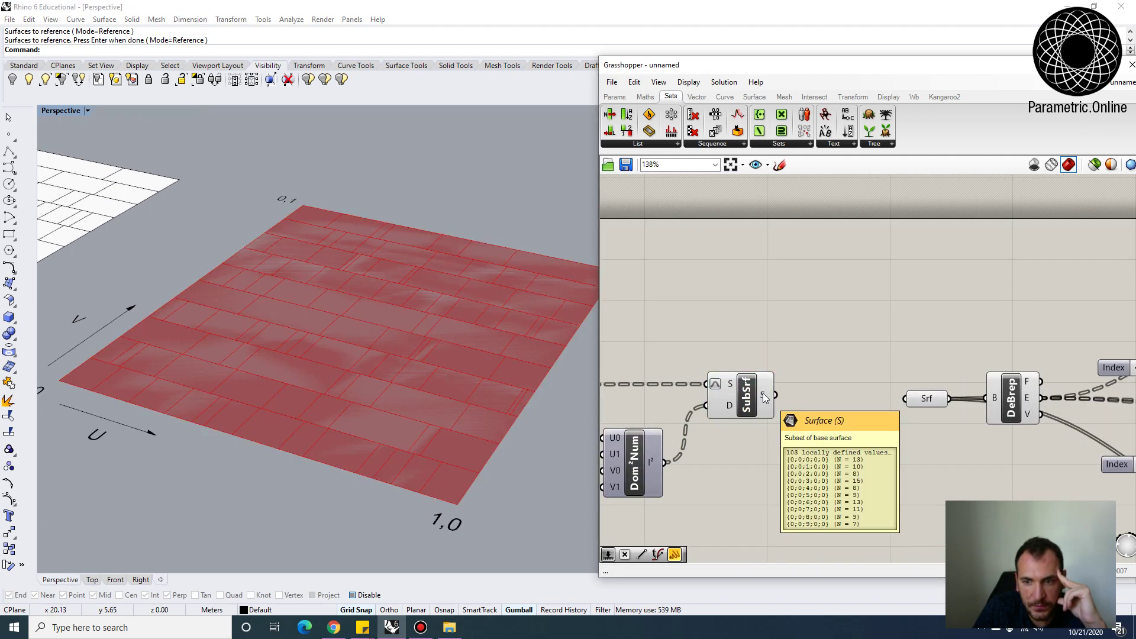
Flatten the surface output of SubSrf, wire it into the Srf container feeding DeBrep, and place that container between the two components.
{"action": "scroll", "coordinate": [762, 393], "scroll_direction": "down", "scroll_amount": 3}
{"action": "right_click_drag", "start_coordinate": [811, 394], "coordinate": [729, 385]}
{"action": "scroll", "coordinate": [730, 385], "scroll_direction": "up", "scroll_amount": 2}
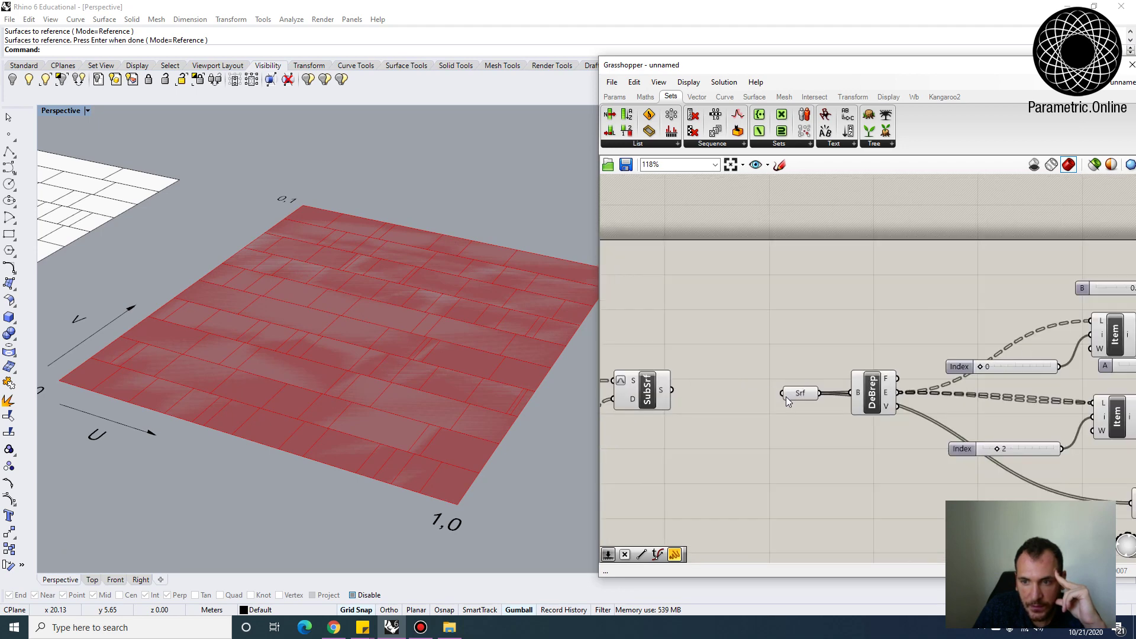
{"action": "left_click_drag", "start_coordinate": [796, 392], "coordinate": [790, 352]}
{"action": "mouse_move", "coordinate": [792, 353]}
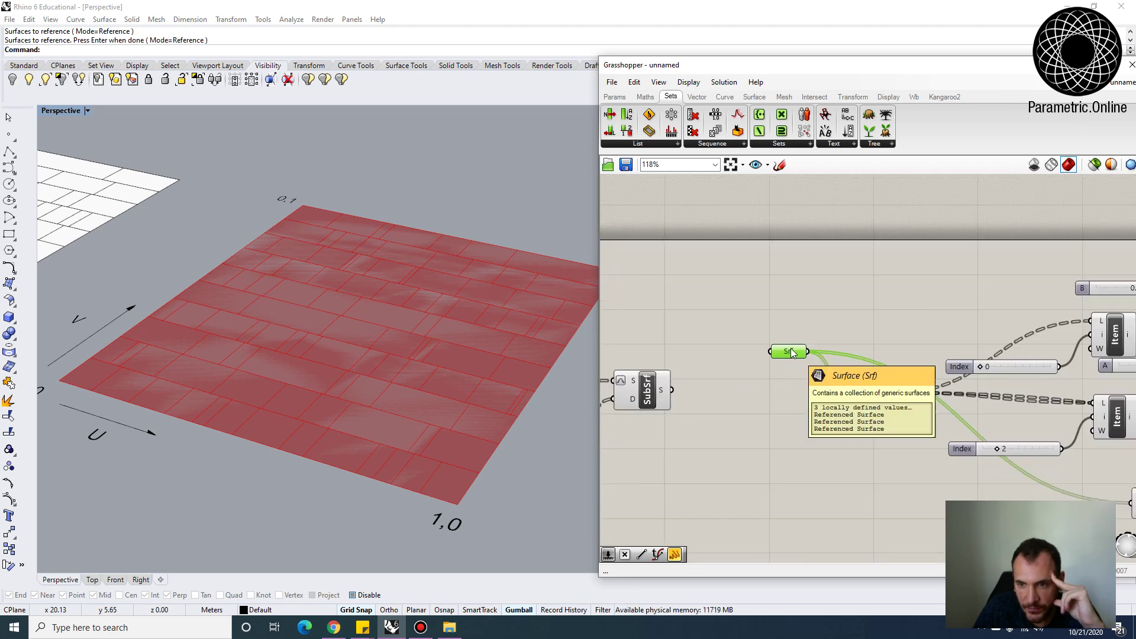
{"action": "scroll", "coordinate": [791, 349], "scroll_direction": "down", "scroll_amount": 3}
{"action": "right_click_drag", "start_coordinate": [905, 381], "coordinate": [790, 363]}
{"action": "right_click_drag", "start_coordinate": [645, 346], "coordinate": [703, 357]}
{"action": "scroll", "coordinate": [676, 345], "scroll_direction": "up", "scroll_amount": 3}
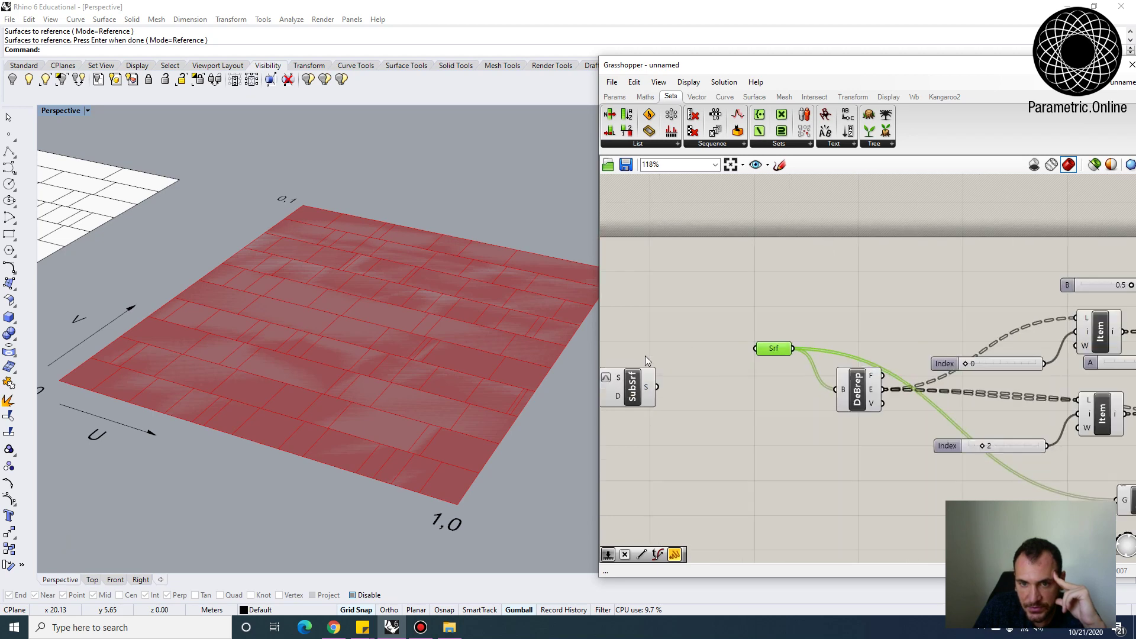
{"action": "scroll", "coordinate": [646, 360], "scroll_direction": "up", "scroll_amount": 2}
{"action": "right_click", "coordinate": [693, 398]}
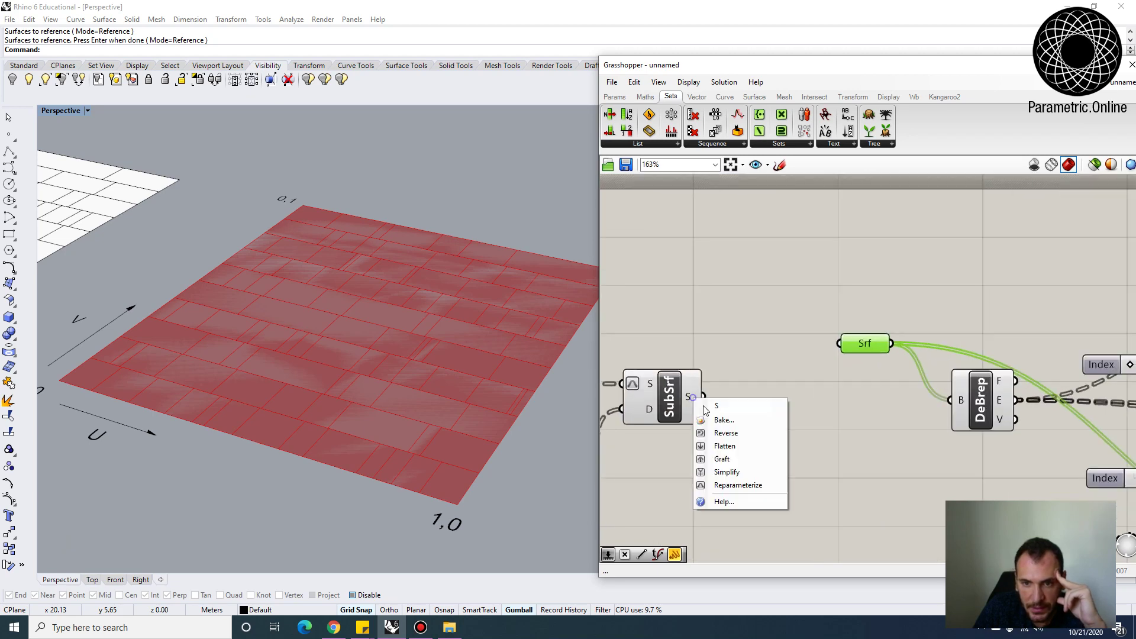
{"action": "left_click", "coordinate": [732, 451]}
{"action": "scroll", "coordinate": [753, 395], "scroll_direction": "down", "scroll_amount": 3}
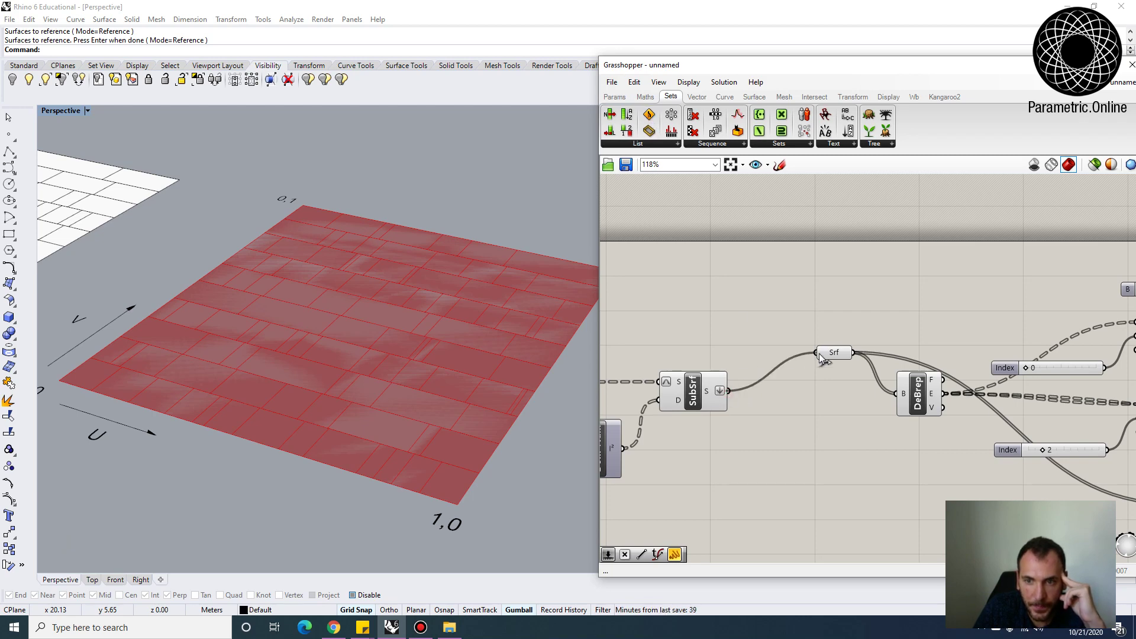
{"action": "left_click_drag", "start_coordinate": [819, 354], "coordinate": [807, 382]}
{"action": "left_click", "coordinate": [792, 328]}
{"action": "right_click_drag", "start_coordinate": [223, 311], "coordinate": [408, 329]}
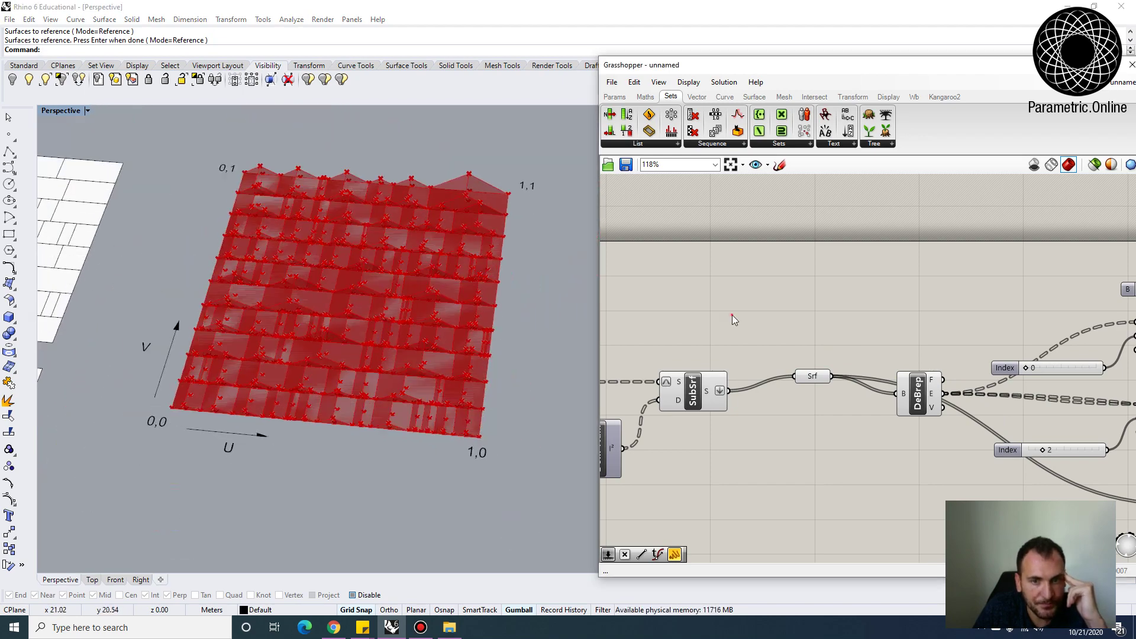
Turn off the previews of the SubSrf component and the Srf container it feeds.
{"action": "left_click", "coordinate": [695, 395]}
{"action": "right_click", "coordinate": [695, 395]}
{"action": "left_click", "coordinate": [732, 357]}
{"action": "left_click", "coordinate": [811, 378]}
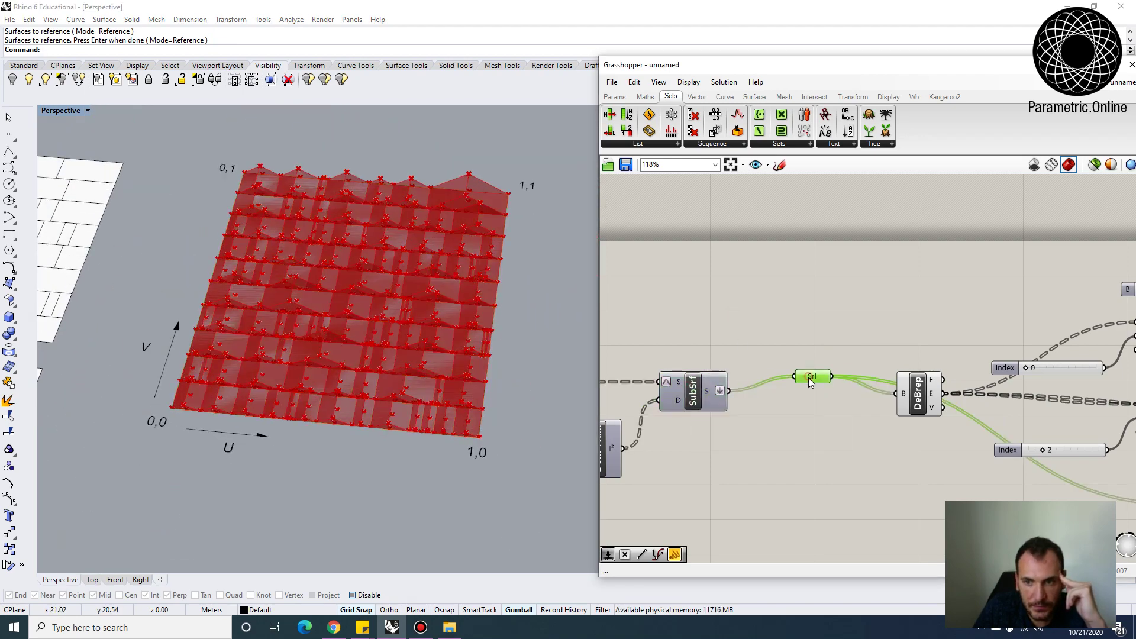
{"action": "right_click", "coordinate": [810, 382]}
{"action": "left_click", "coordinate": [810, 310]}
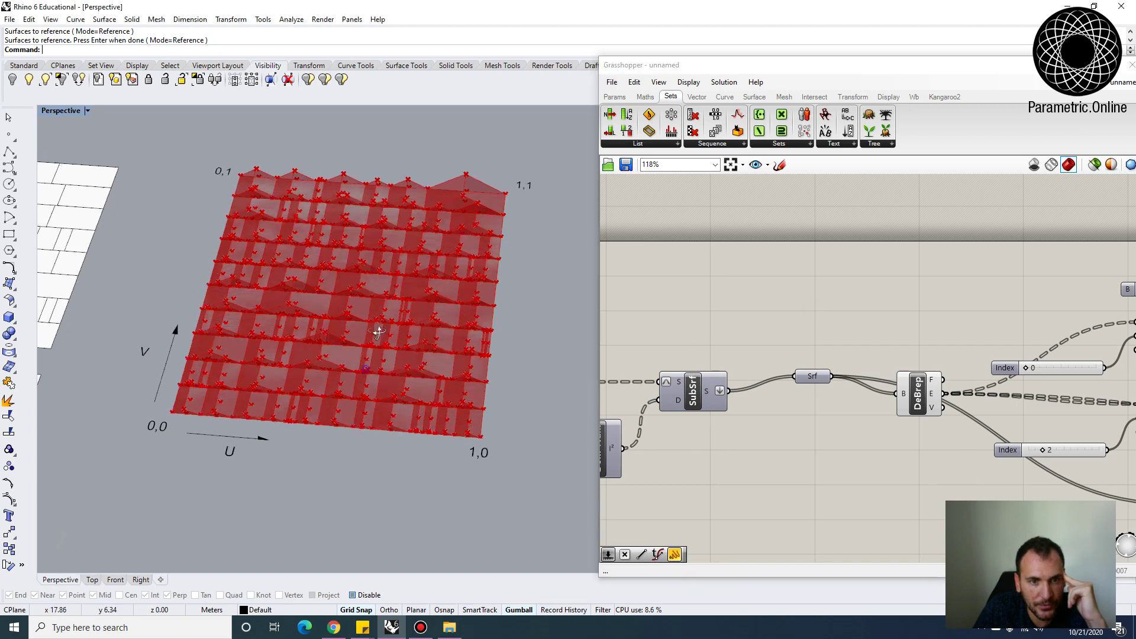
Turn off the preview of all surface-subdivision components upstream of the Srf container.
{"action": "right_click_drag", "start_coordinate": [378, 332], "coordinate": [385, 314]}
{"action": "scroll", "coordinate": [897, 353], "scroll_direction": "down", "scroll_amount": 10}
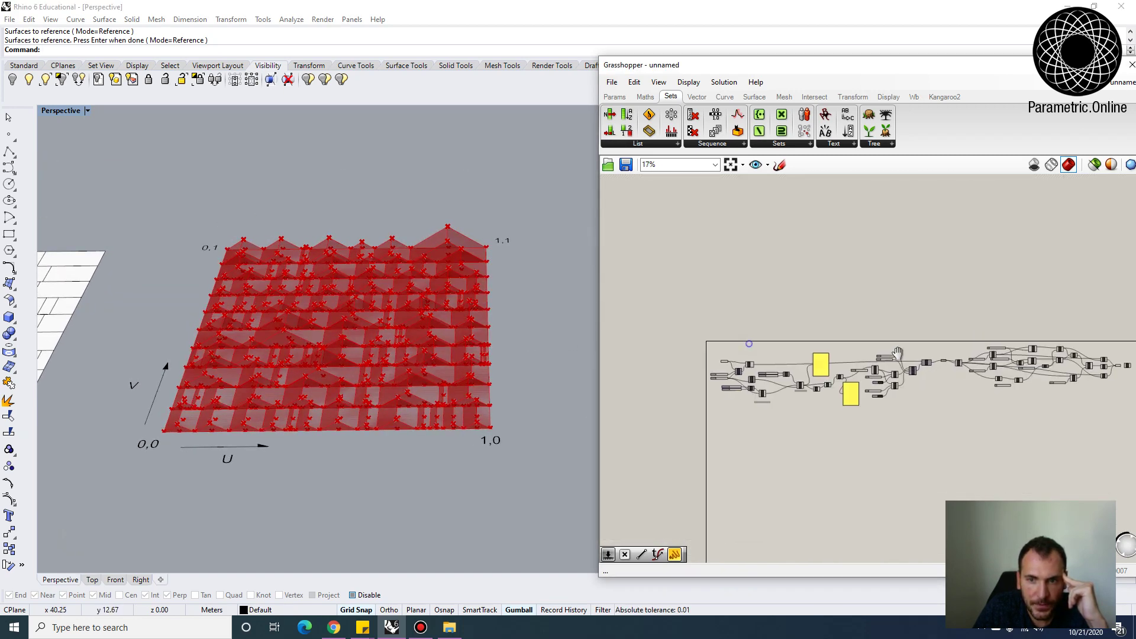
{"action": "left_click_drag", "start_coordinate": [944, 426], "coordinate": [660, 301]}
{"action": "left_click", "coordinate": [719, 83]}
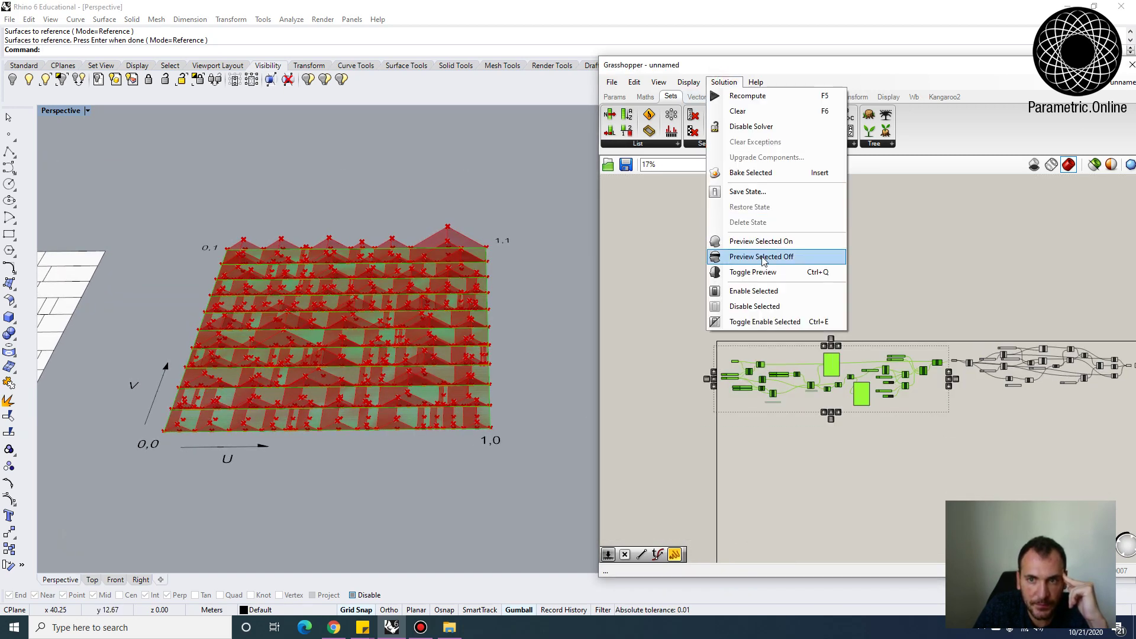
{"action": "left_click", "coordinate": [762, 259]}
Turn off the preview of the DeBrep component so the flat panels are hidden.
{"action": "right_click_drag", "start_coordinate": [357, 261], "coordinate": [433, 274]}
{"action": "right_click_drag", "start_coordinate": [981, 368], "coordinate": [913, 355]}
{"action": "scroll", "coordinate": [913, 355], "scroll_direction": "up", "scroll_amount": 1}
{"action": "scroll", "coordinate": [912, 355], "scroll_direction": "up", "scroll_amount": 6}
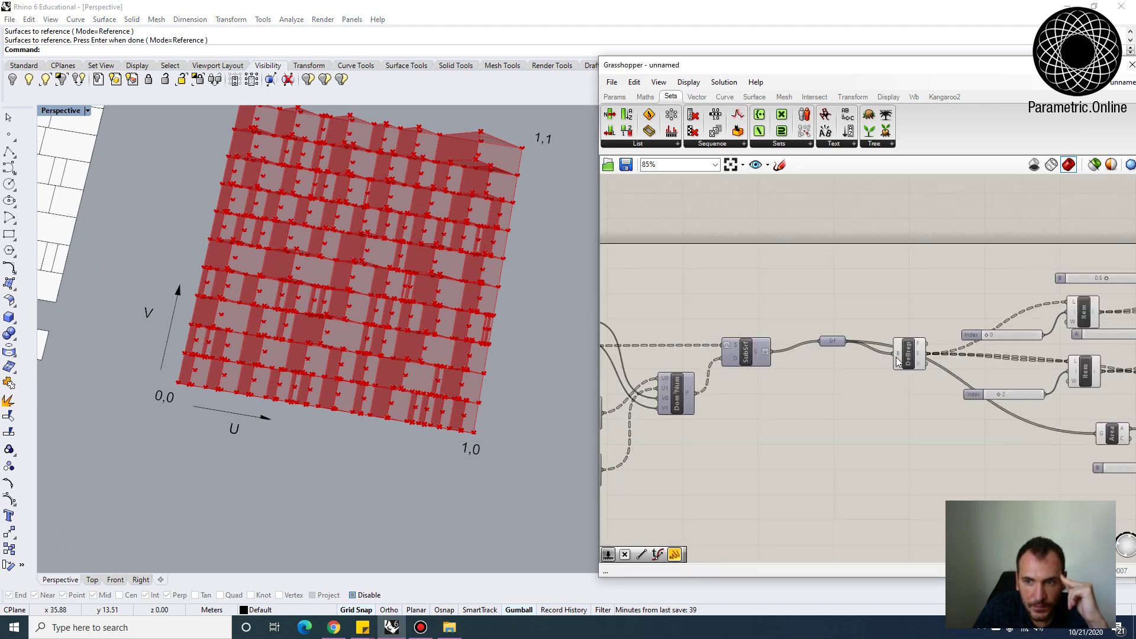
{"action": "left_click", "coordinate": [905, 354]}
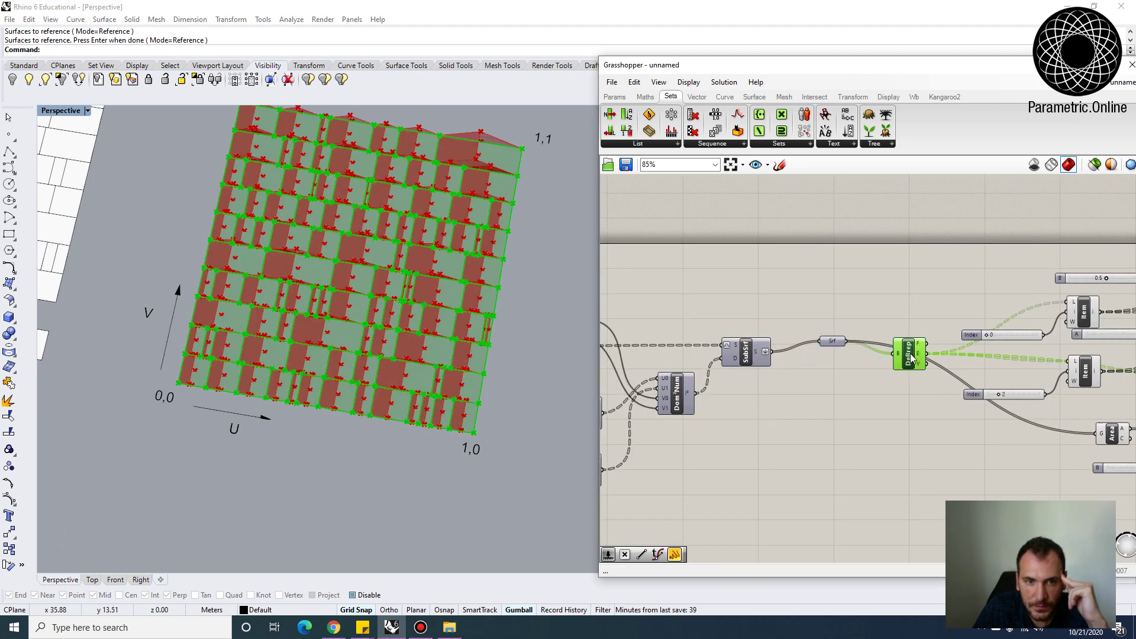
{"action": "left_click", "coordinate": [882, 420]}
{"action": "right_click_drag", "start_coordinate": [320, 393], "coordinate": [360, 337]}
{"action": "scroll", "coordinate": [359, 338], "scroll_direction": "up", "scroll_amount": 4}
Turn off the previews of all folding components between DeBrep and the final Srf container feeding Join.
{"action": "right_click_drag", "start_coordinate": [979, 357], "coordinate": [949, 353]}
{"action": "scroll", "coordinate": [948, 354], "scroll_direction": "down", "scroll_amount": 4}
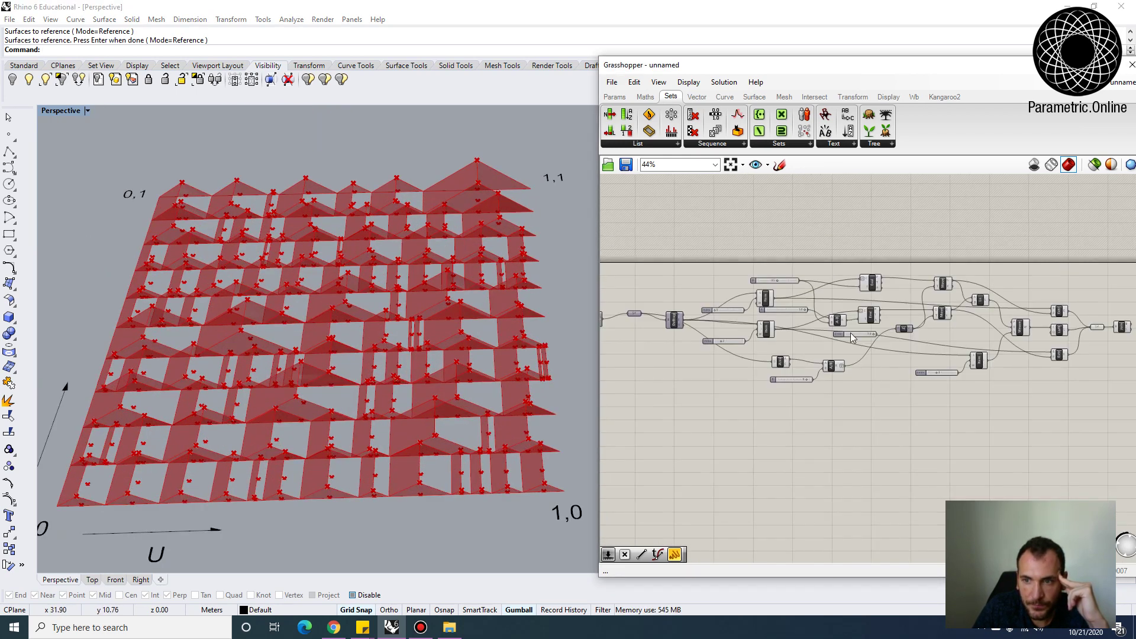
{"action": "left_click_drag", "start_coordinate": [1068, 415], "coordinate": [738, 268]}
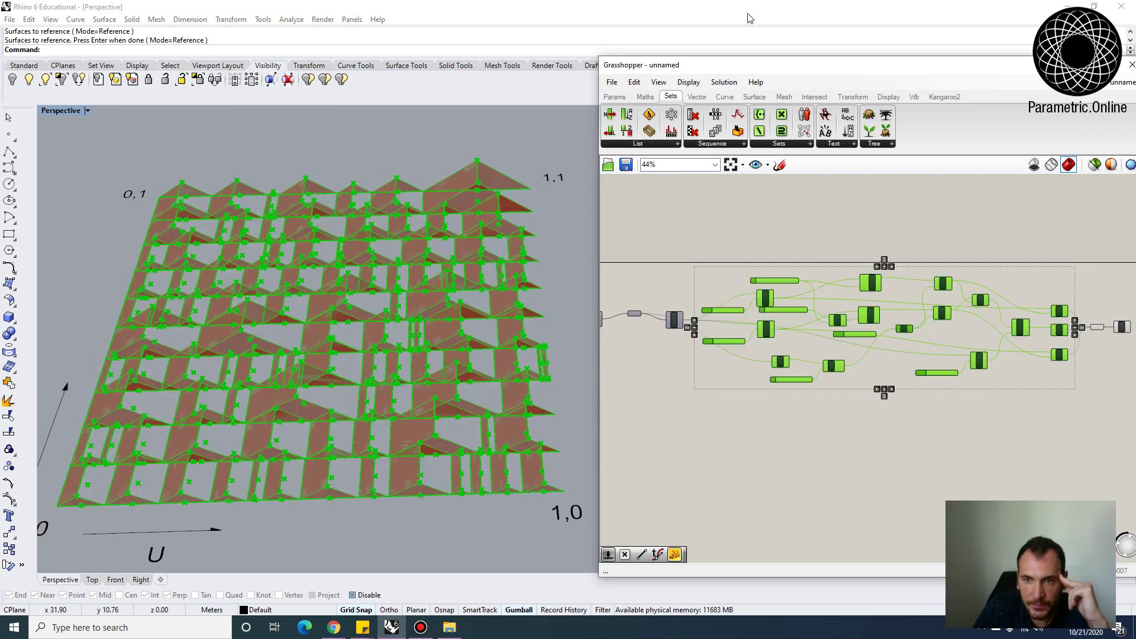
{"action": "left_click", "coordinate": [720, 81]}
{"action": "left_click", "coordinate": [735, 241]}
{"action": "right_click_drag", "start_coordinate": [358, 320], "coordinate": [342, 348]}
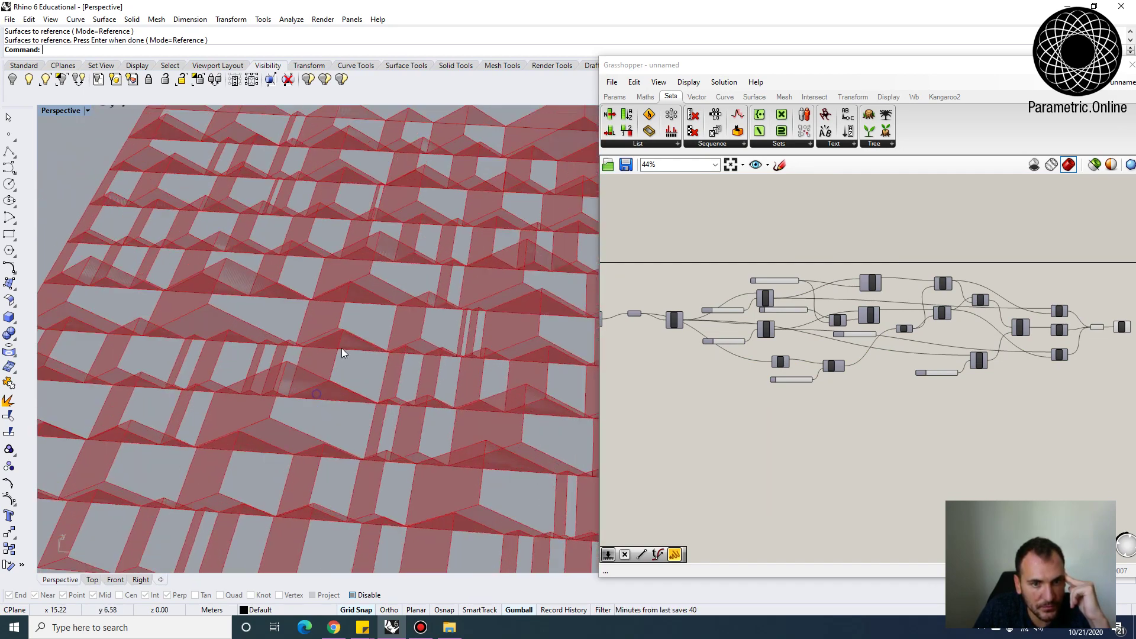
Move the area divisor slider to 10 and raise its maximum to 20.
{"action": "scroll", "coordinate": [271, 382], "scroll_direction": "down", "scroll_amount": 4}
{"action": "scroll", "coordinate": [809, 436], "scroll_direction": "up", "scroll_amount": 7}
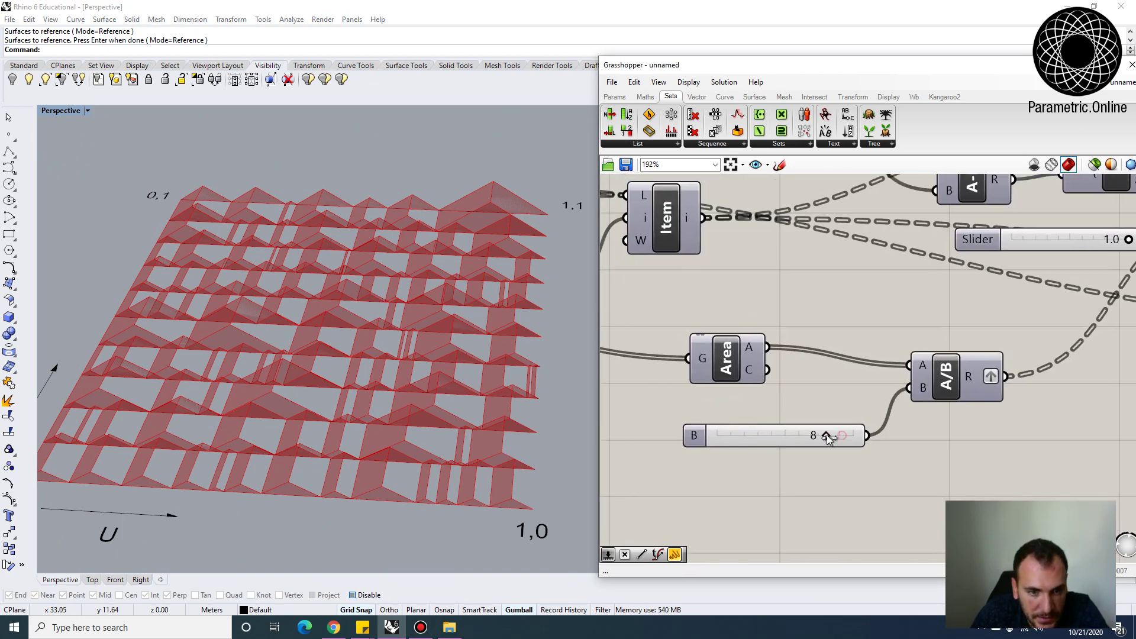
{"action": "left_click_drag", "start_coordinate": [826, 436], "coordinate": [853, 436]}
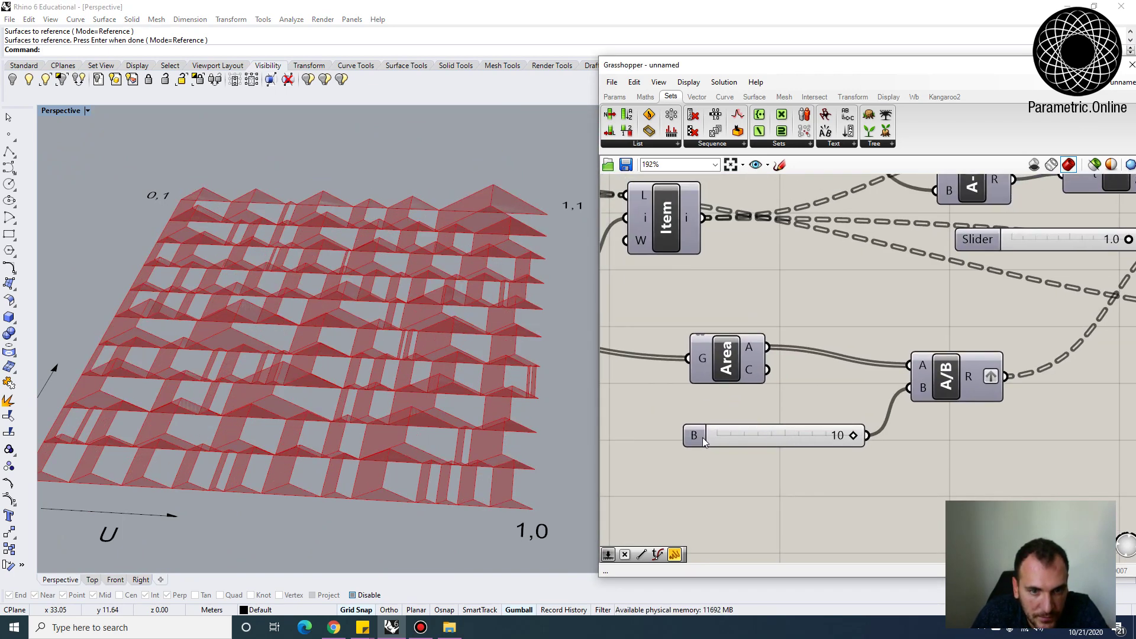
{"action": "double_click", "coordinate": [703, 443]}
{"action": "double_click", "coordinate": [721, 472]}
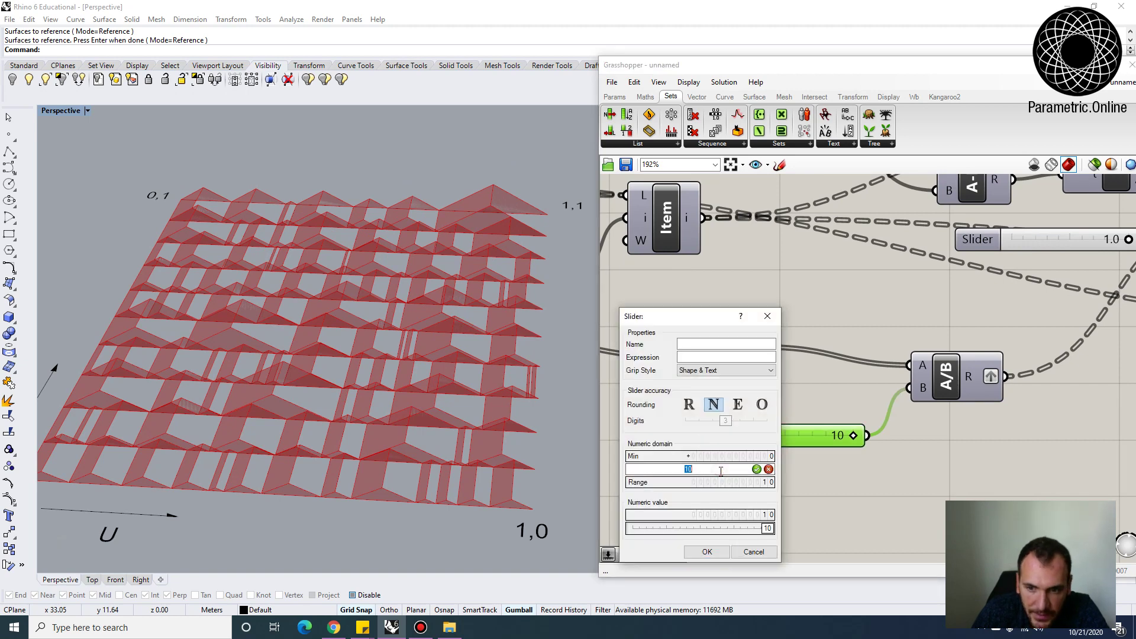
{"action": "type", "text": "20"}
{"action": "key", "text": "Return"}
{"action": "left_click", "coordinate": [707, 551]}
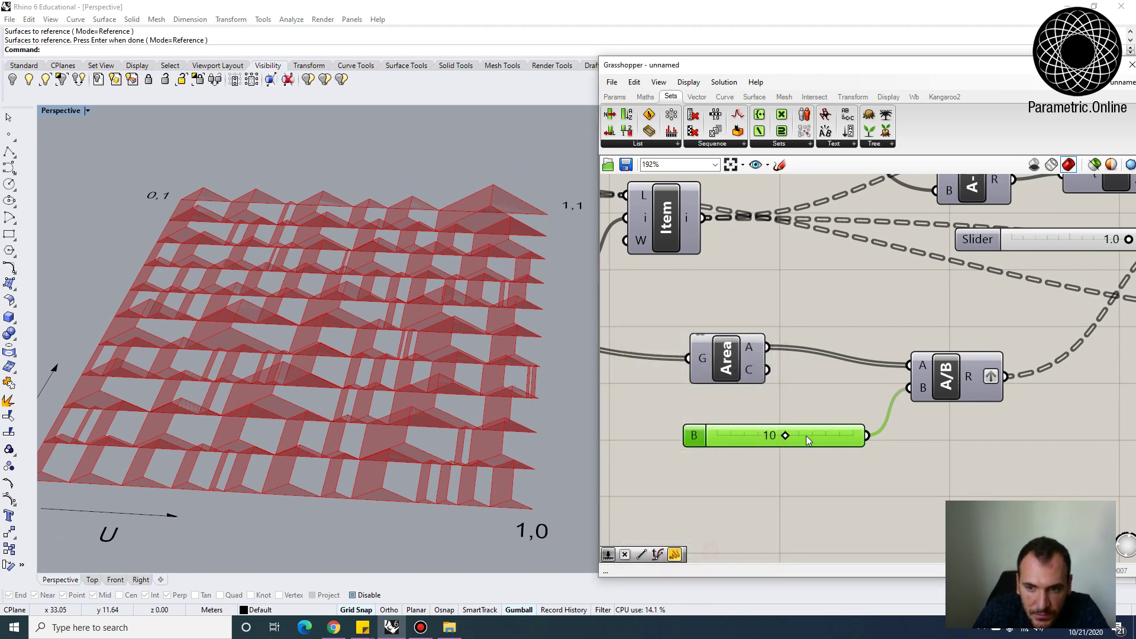
Set the area divisor slider to 15 to lower the folds across the surface.
{"action": "left_click_drag", "start_coordinate": [797, 439], "coordinate": [822, 438]}
{"action": "right_click_drag", "start_coordinate": [465, 344], "coordinate": [406, 293]}
{"action": "scroll", "coordinate": [406, 294], "scroll_direction": "down", "scroll_amount": 4}
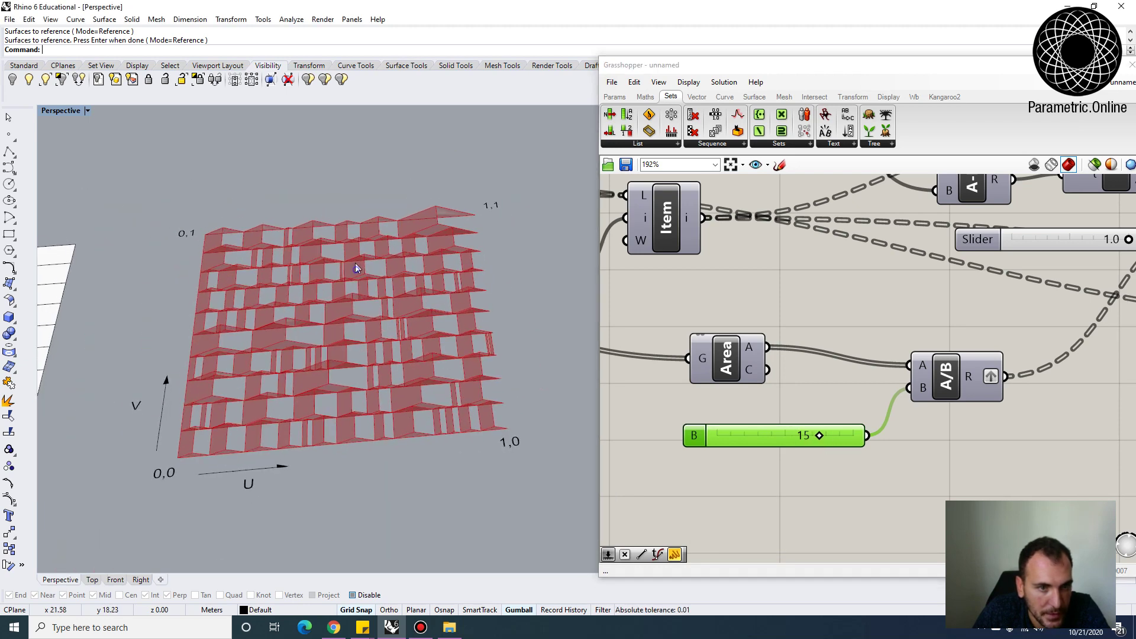
{"action": "scroll", "coordinate": [329, 274], "scroll_direction": "up", "scroll_amount": 5}
{"action": "right_click_drag", "start_coordinate": [304, 286], "coordinate": [307, 273]}
{"action": "scroll", "coordinate": [301, 281], "scroll_direction": "down", "scroll_amount": 2}
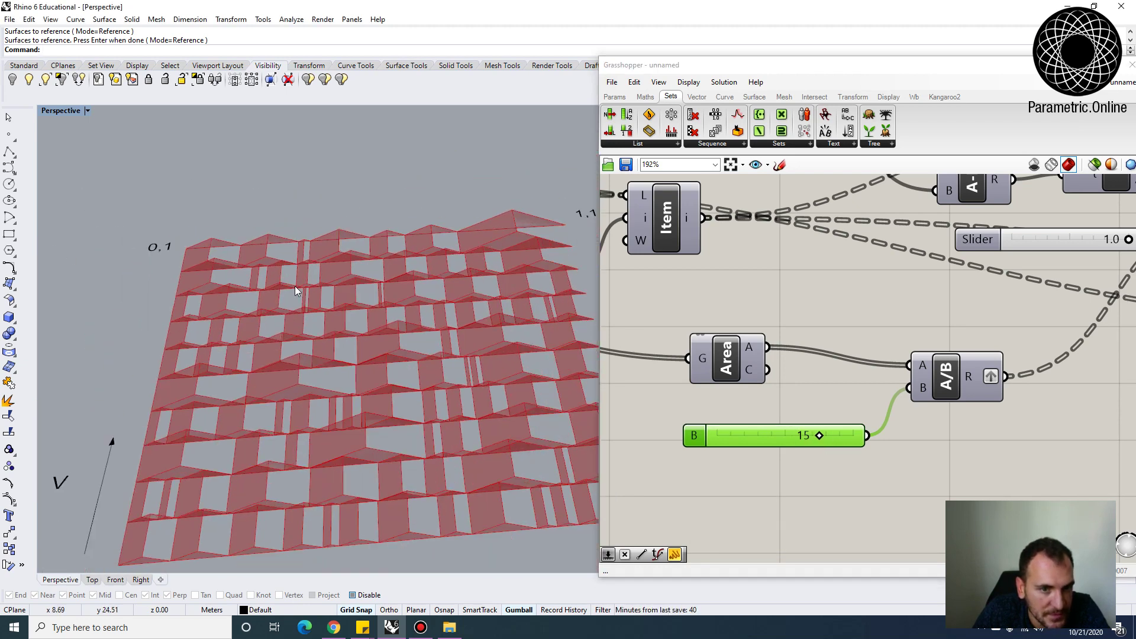
Bake the joined folded panels from the Join component into the Rhino document.
{"action": "left_click", "coordinate": [691, 320]}
{"action": "scroll", "coordinate": [707, 303], "scroll_direction": "down", "scroll_amount": 5}
{"action": "right_click_drag", "start_coordinate": [907, 278], "coordinate": [556, 310]}
{"action": "scroll", "coordinate": [908, 299], "scroll_direction": "up", "scroll_amount": 3}
{"action": "left_click", "coordinate": [908, 300]}
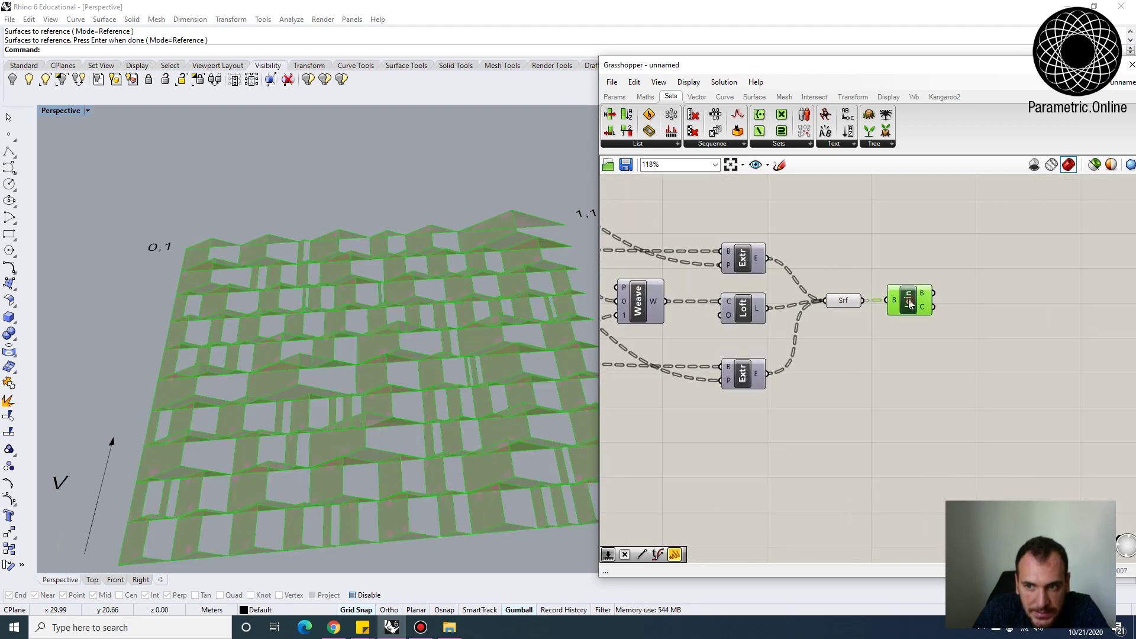
{"action": "right_click", "coordinate": [909, 303]}
{"action": "left_click", "coordinate": [938, 347]}
{"action": "left_click", "coordinate": [931, 459]}
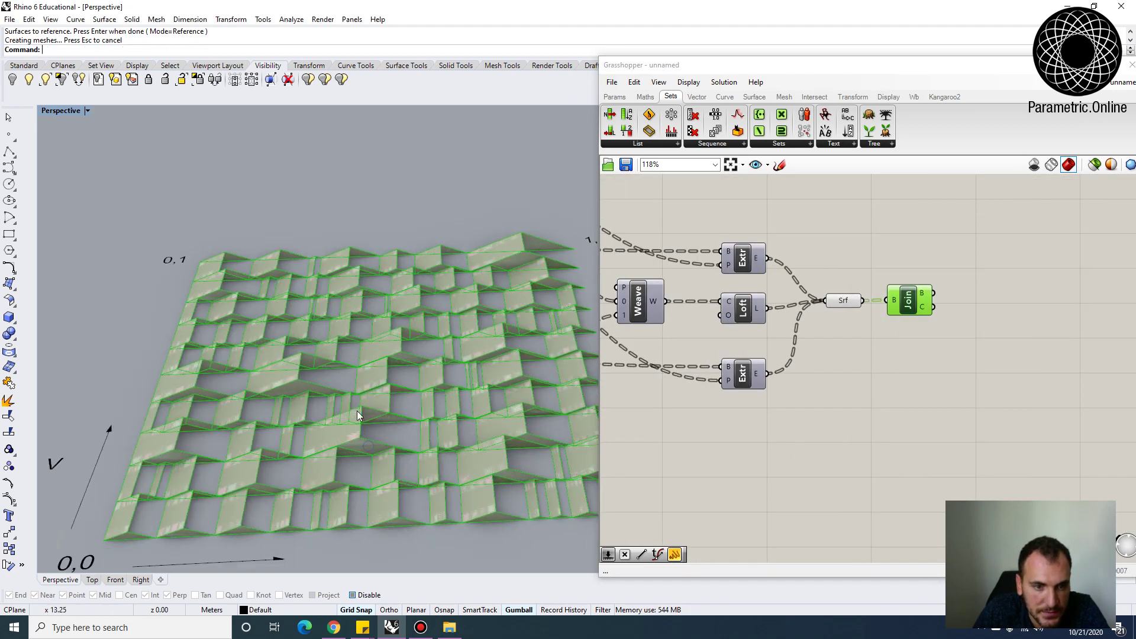
{"action": "scroll", "coordinate": [358, 416], "scroll_direction": "down", "scroll_amount": 3}
{"action": "left_click_drag", "start_coordinate": [206, 266], "coordinate": [519, 470]}
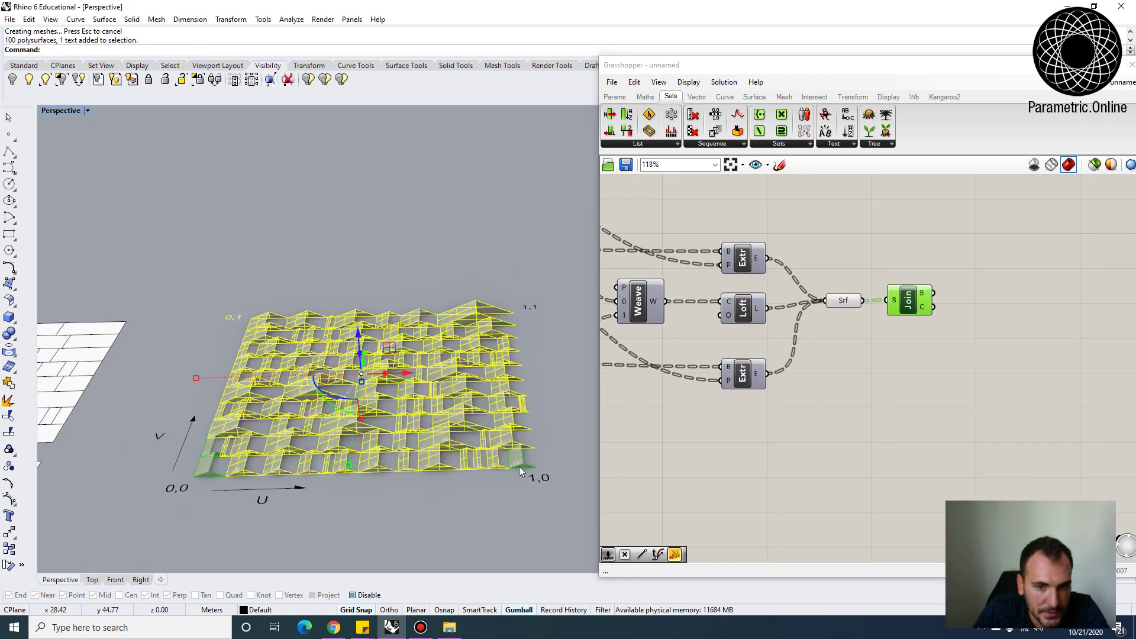
{"action": "left_click", "coordinate": [545, 462]}
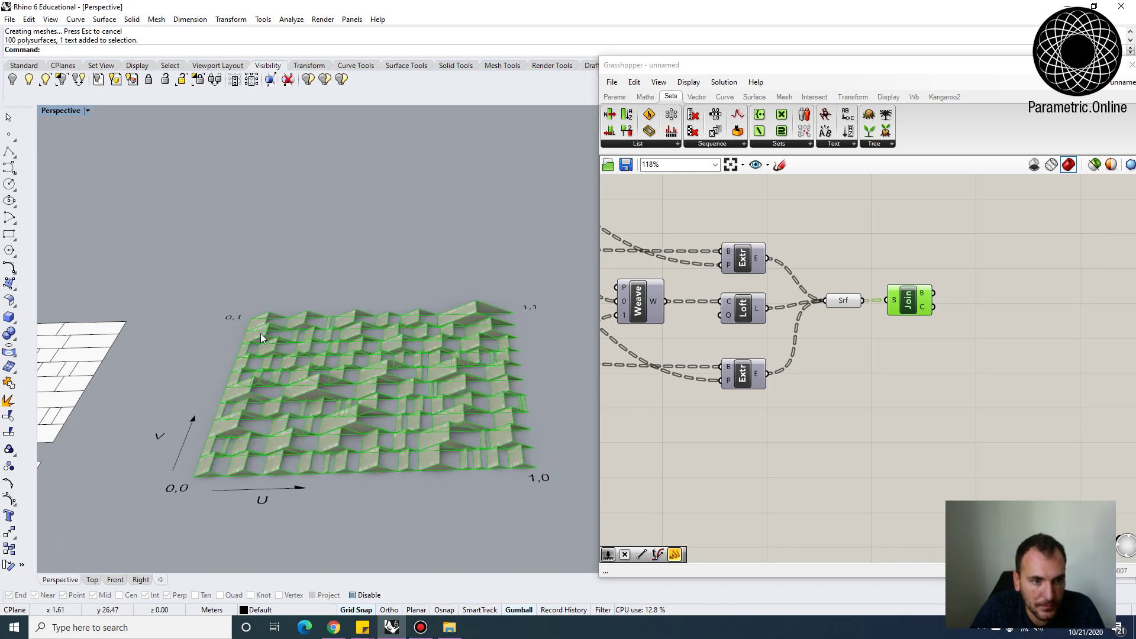
Select all baked polysurfaces without the corner labels and move them to the empty area in front of the Grasshopper preview.
{"action": "left_click_drag", "start_coordinate": [244, 329], "coordinate": [241, 331]}
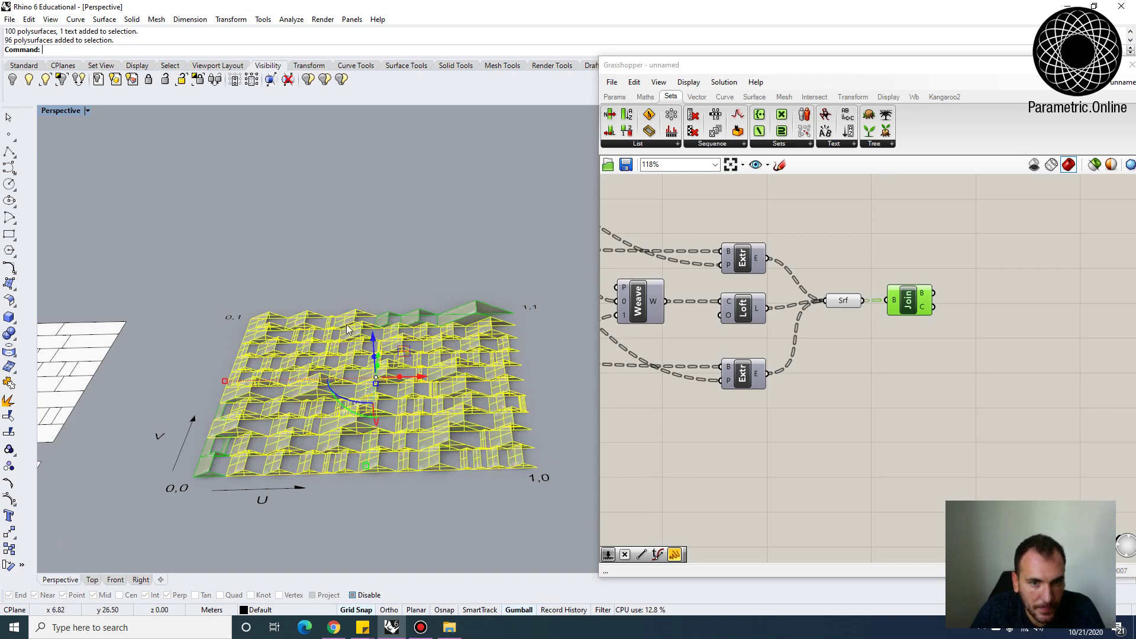
{"action": "left_click_drag", "start_coordinate": [466, 271], "coordinate": [390, 319], "text": "shift"}
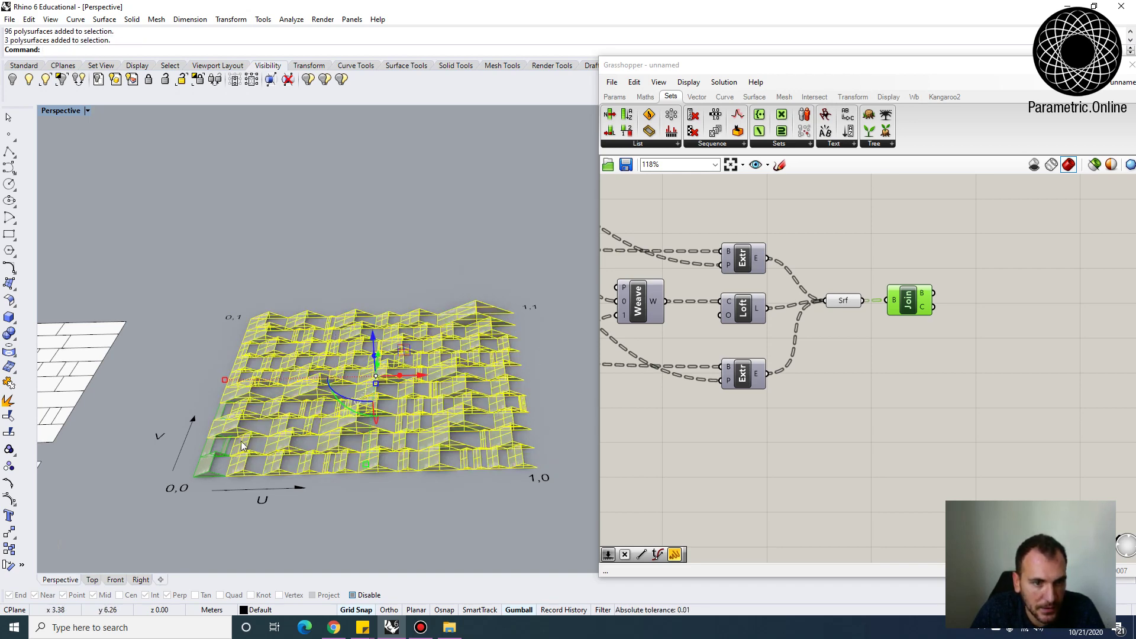
{"action": "left_click", "coordinate": [206, 445], "text": "shift"}
{"action": "scroll", "coordinate": [385, 445], "scroll_direction": "down", "scroll_amount": 3}
{"action": "scroll", "coordinate": [382, 414], "scroll_direction": "down", "scroll_amount": 4}
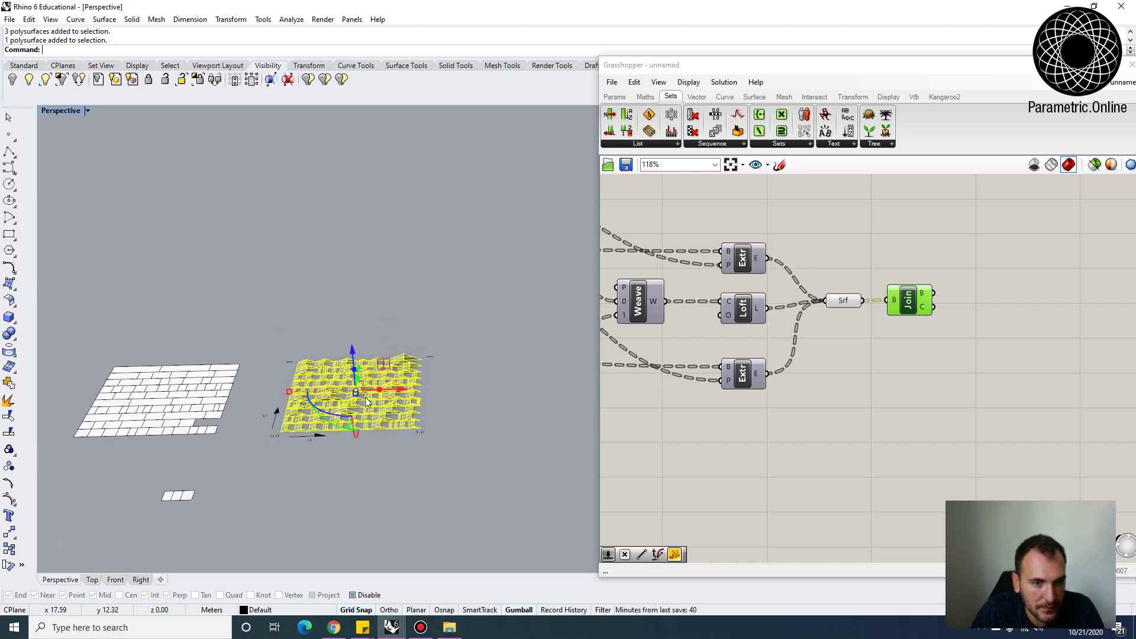
{"action": "left_click_drag", "start_coordinate": [359, 368], "coordinate": [339, 508]}
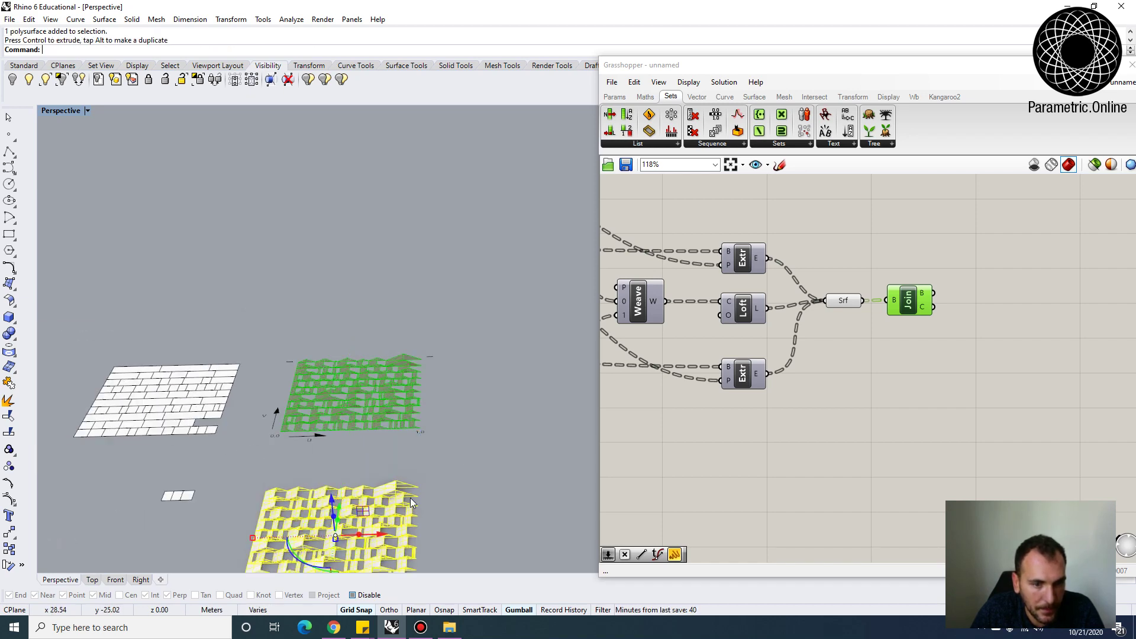
Zoom to the moved panels, rotate them upright into a vertical facade, and deselect them.
{"action": "type", "text": "z"}
{"action": "key", "text": "Return"}
{"action": "type", "text": "s"}
{"action": "key", "text": "Return"}
{"action": "right_click_drag", "start_coordinate": [431, 486], "coordinate": [336, 426]}
{"action": "scroll", "coordinate": [336, 425], "scroll_direction": "down", "scroll_amount": 4}
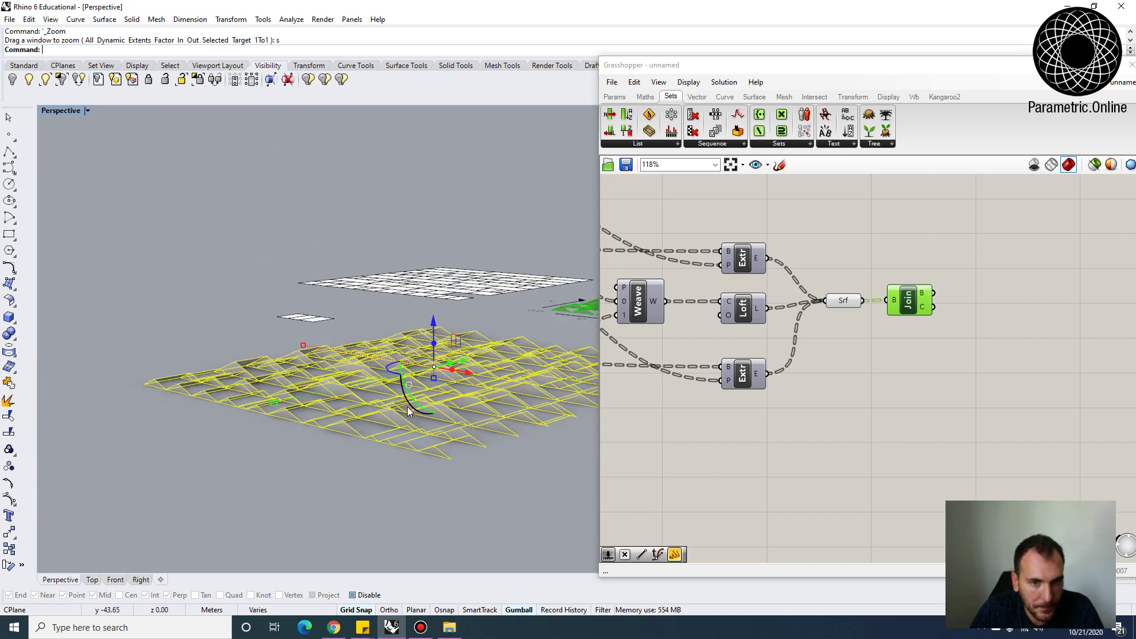
{"action": "right_click_drag", "start_coordinate": [409, 404], "coordinate": [437, 464]}
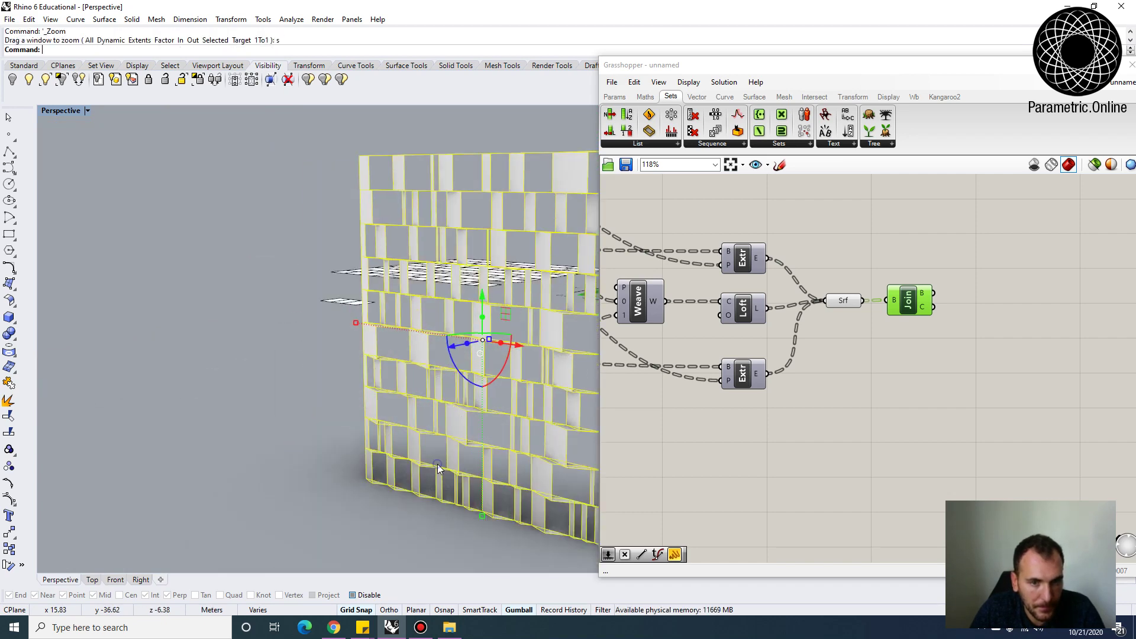
{"action": "scroll", "coordinate": [395, 463], "scroll_direction": "down", "scroll_amount": 2}
{"action": "left_click", "coordinate": [321, 459]}
Examine the upright facade up close, selecting individual panels at its edge to check how neighbouring folds meet.
{"action": "right_click_drag", "start_coordinate": [322, 459], "coordinate": [430, 368]}
{"action": "scroll", "coordinate": [431, 402], "scroll_direction": "down", "scroll_amount": 4}
{"action": "scroll", "coordinate": [510, 392], "scroll_direction": "up", "scroll_amount": 4}
{"action": "scroll", "coordinate": [433, 290], "scroll_direction": "up", "scroll_amount": 4}
{"action": "right_click_drag", "start_coordinate": [419, 293], "coordinate": [532, 426]}
{"action": "scroll", "coordinate": [534, 428], "scroll_direction": "up", "scroll_amount": 8}
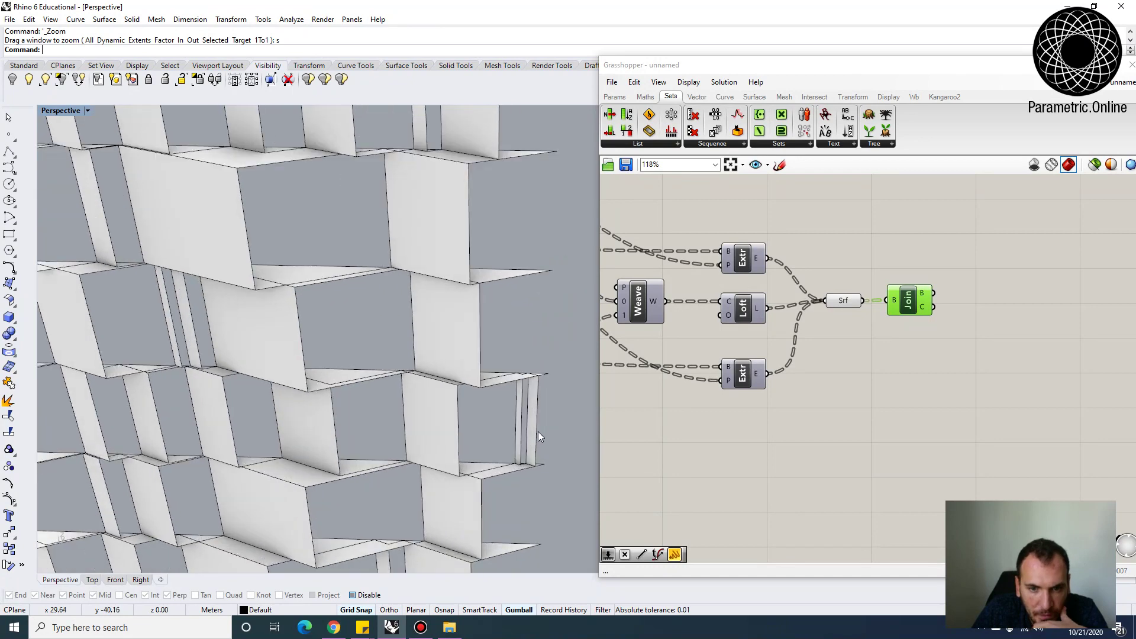
{"action": "left_click", "coordinate": [538, 436]}
{"action": "scroll", "coordinate": [541, 337], "scroll_direction": "up", "scroll_amount": 3}
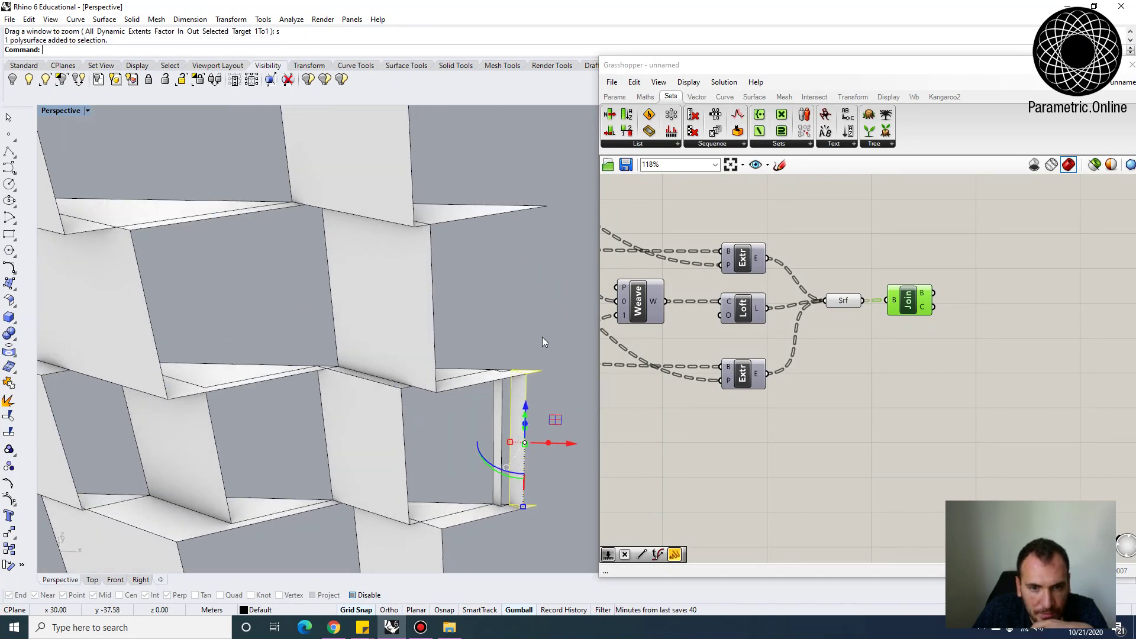
{"action": "left_click", "coordinate": [500, 381]}
{"action": "left_click", "coordinate": [527, 408]}
{"action": "mouse_move", "coordinate": [485, 395]}
{"action": "right_mouse_down"}
{"action": "mouse_move", "coordinate": [483, 367]}
{"action": "mouse_move", "coordinate": [461, 380]}
{"action": "mouse_move", "coordinate": [520, 331]}
{"action": "mouse_move", "coordinate": [542, 375]}
{"action": "mouse_move", "coordinate": [487, 385]}
{"action": "right_mouse_up"}
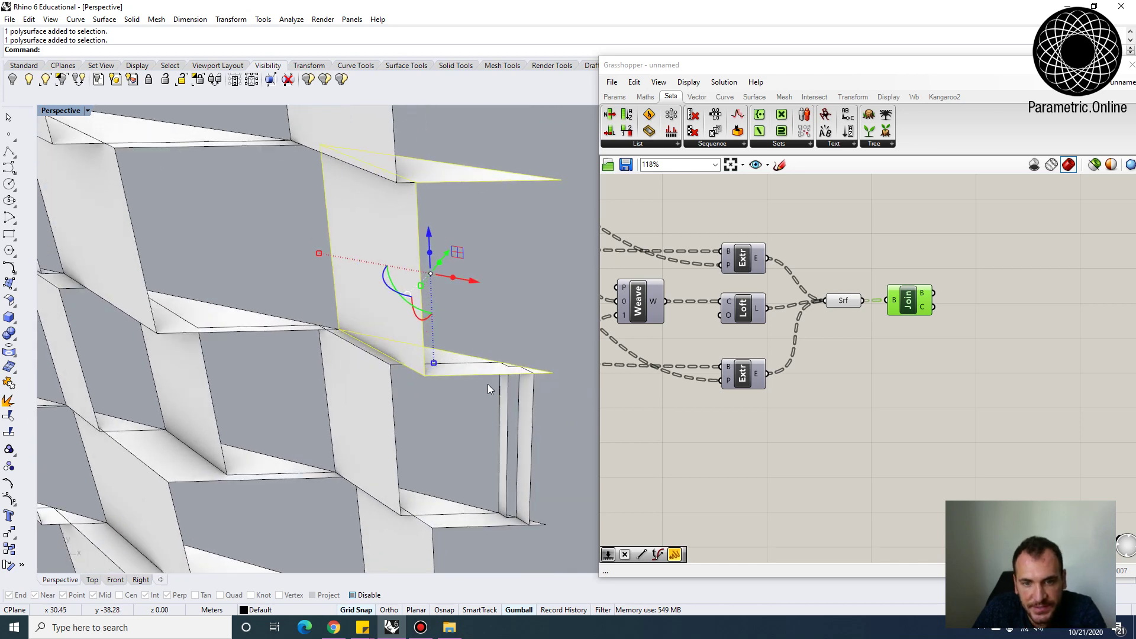
Deselect the edge panels and examine how their folds relate to the neighbouring rows across the whole upright facade.
{"action": "left_click", "coordinate": [515, 380]}
{"action": "left_click", "coordinate": [445, 375]}
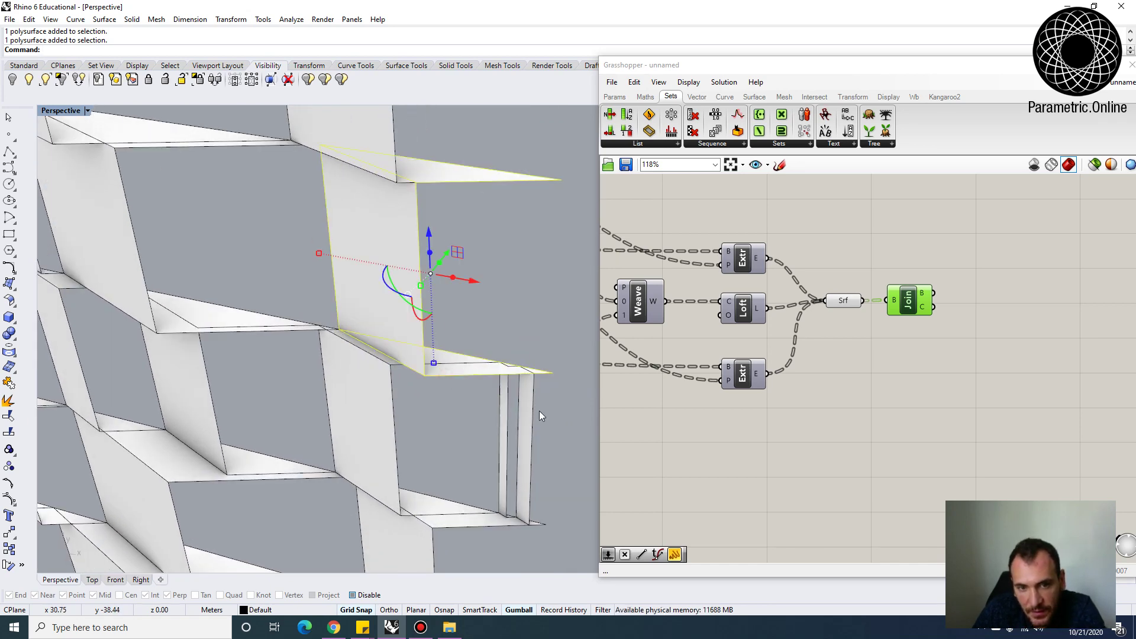
{"action": "left_click", "coordinate": [523, 442]}
{"action": "key", "text": "Escape"}
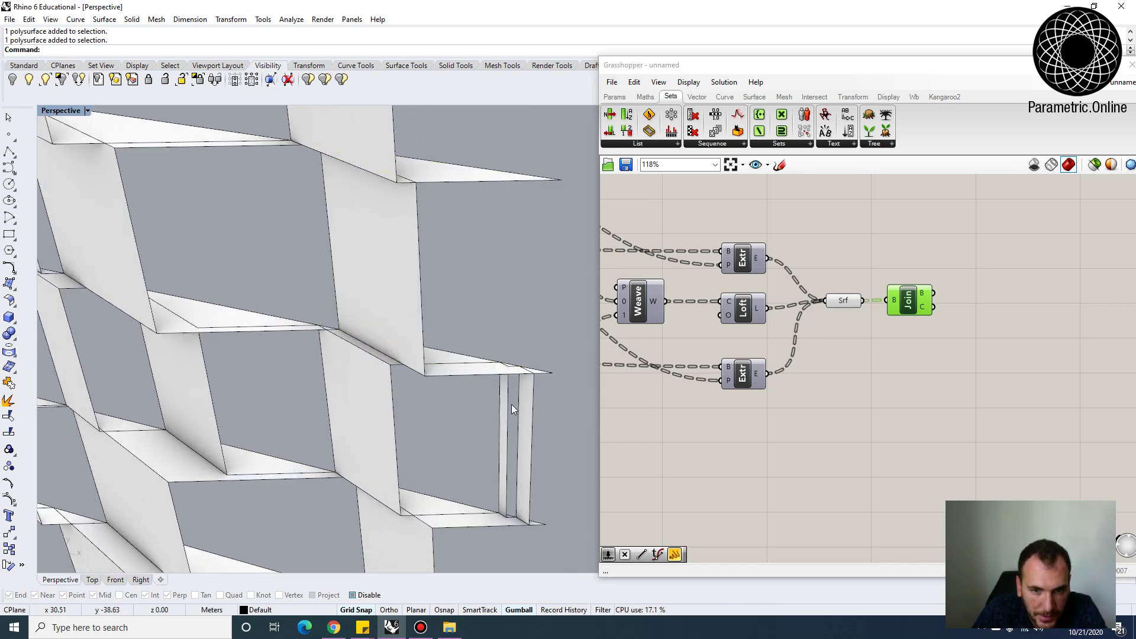
{"action": "right_click_drag", "start_coordinate": [510, 455], "coordinate": [532, 434]}
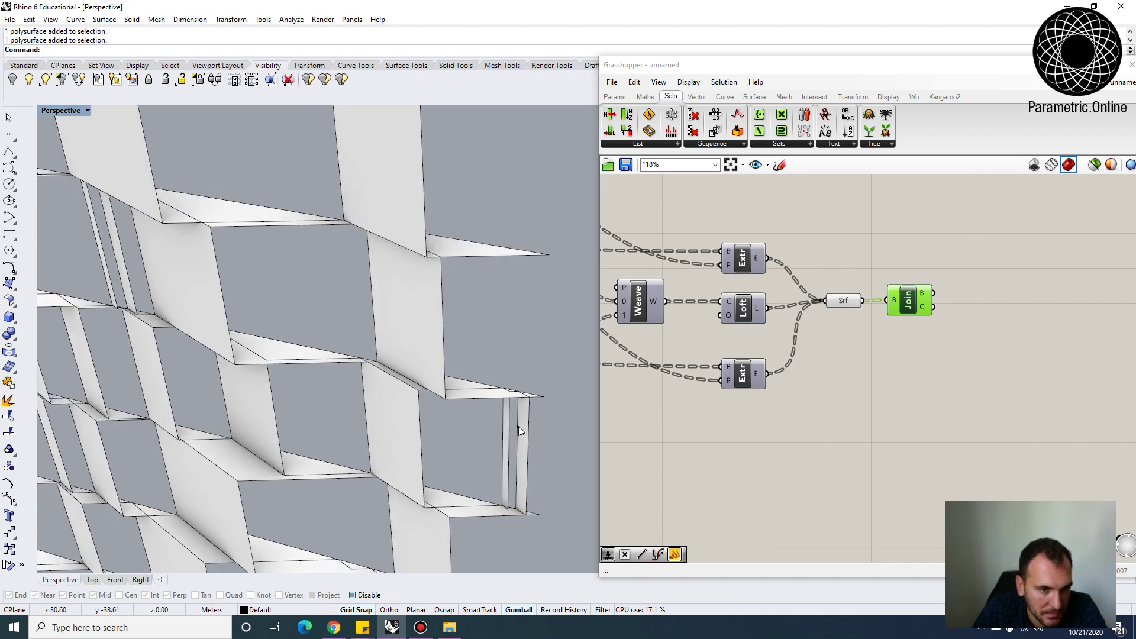
{"action": "scroll", "coordinate": [520, 413], "scroll_direction": "down", "scroll_amount": 5}
{"action": "scroll", "coordinate": [769, 414], "scroll_direction": "down", "scroll_amount": 5}
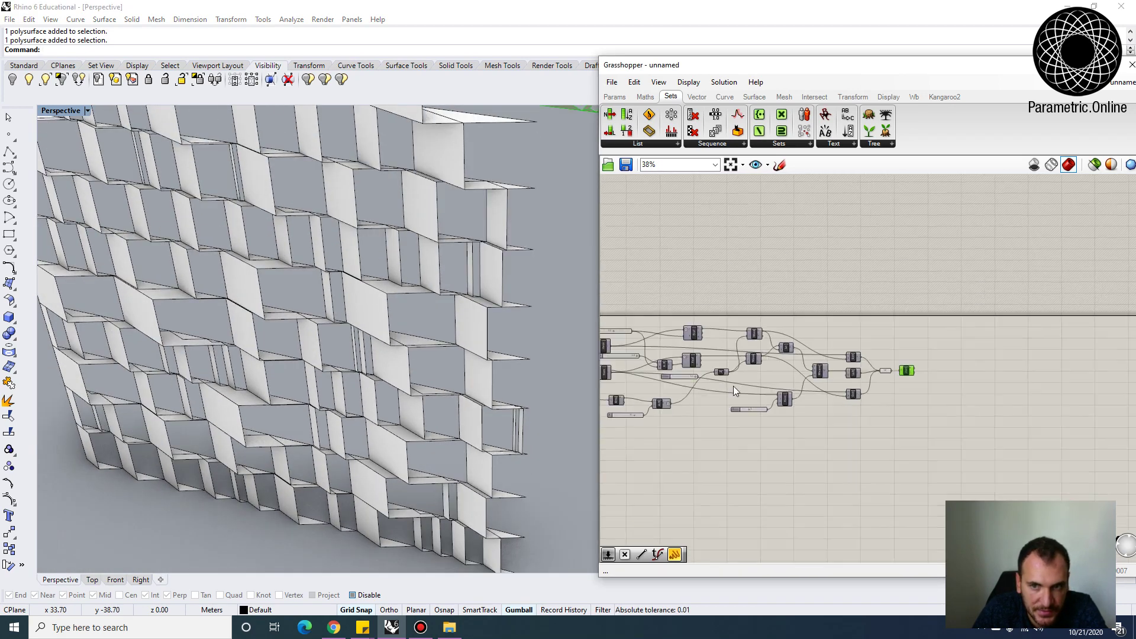
Move the Srf parameter so it sits on the line between the SubSrf and Deconstruct Brep components.
{"action": "scroll", "coordinate": [763, 372], "scroll_direction": "up", "scroll_amount": 5}
{"action": "left_click_drag", "start_coordinate": [769, 364], "coordinate": [720, 462]}
{"action": "scroll", "coordinate": [721, 463], "scroll_direction": "down", "scroll_amount": 3}
{"action": "scroll", "coordinate": [375, 381], "scroll_direction": "down", "scroll_amount": 5}
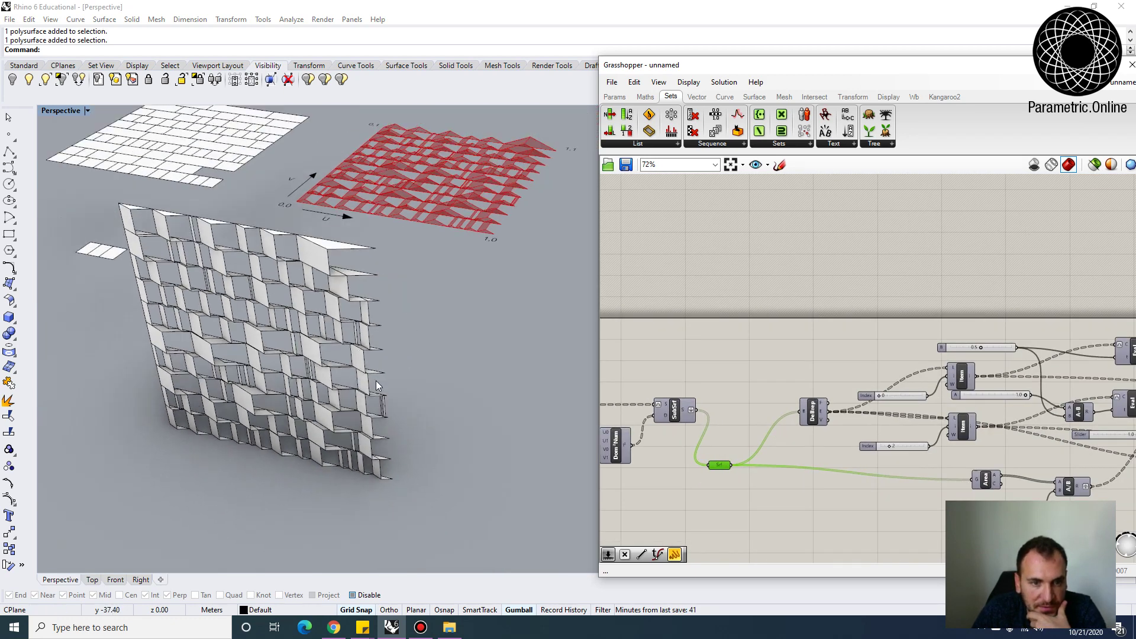
{"action": "right_click_drag", "start_coordinate": [385, 331], "coordinate": [401, 343]}
{"action": "right_click_drag", "start_coordinate": [770, 466], "coordinate": [758, 425]}
{"action": "left_click_drag", "start_coordinate": [712, 425], "coordinate": [729, 378]}
{"action": "double_click", "coordinate": [732, 457]}
{"action": "left_click", "coordinate": [708, 415]}
Orbit around the upright facade to examine the panel folds from the front and from low angles.
{"action": "scroll", "coordinate": [292, 356], "scroll_direction": "down", "scroll_amount": 5}
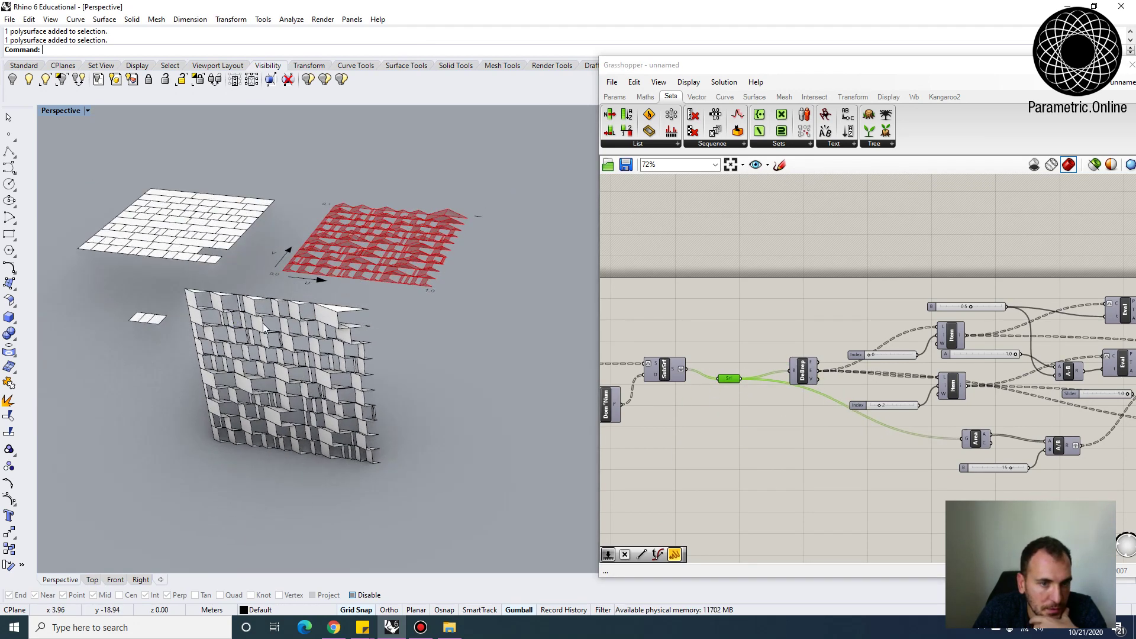
{"action": "scroll", "coordinate": [264, 327], "scroll_direction": "up", "scroll_amount": 3}
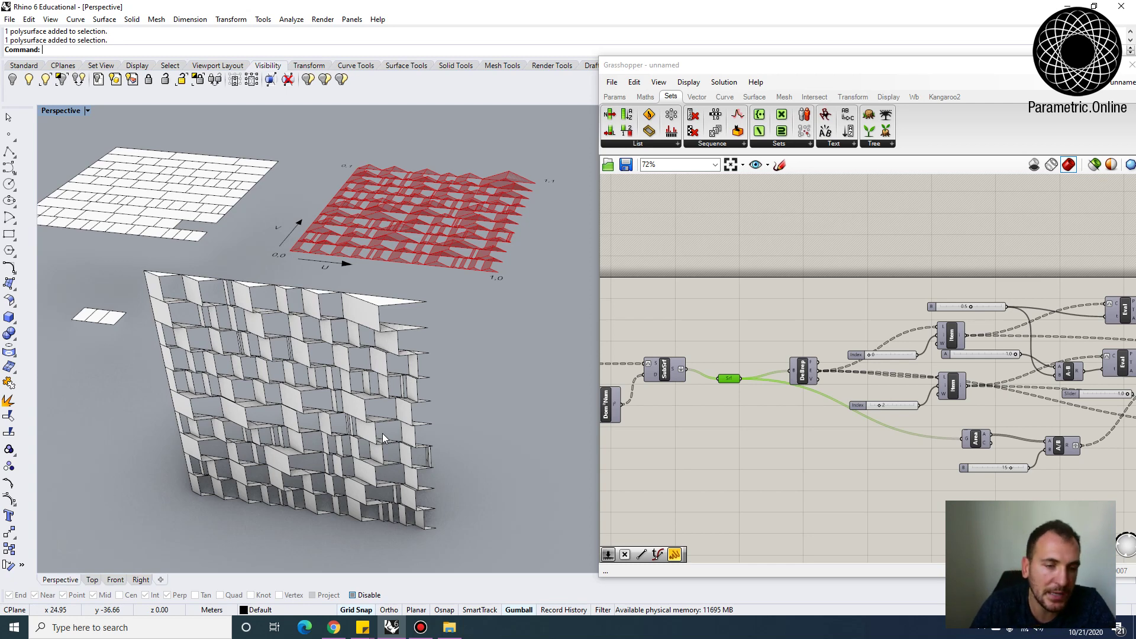
{"action": "right_click_drag", "start_coordinate": [368, 467], "coordinate": [477, 386]}
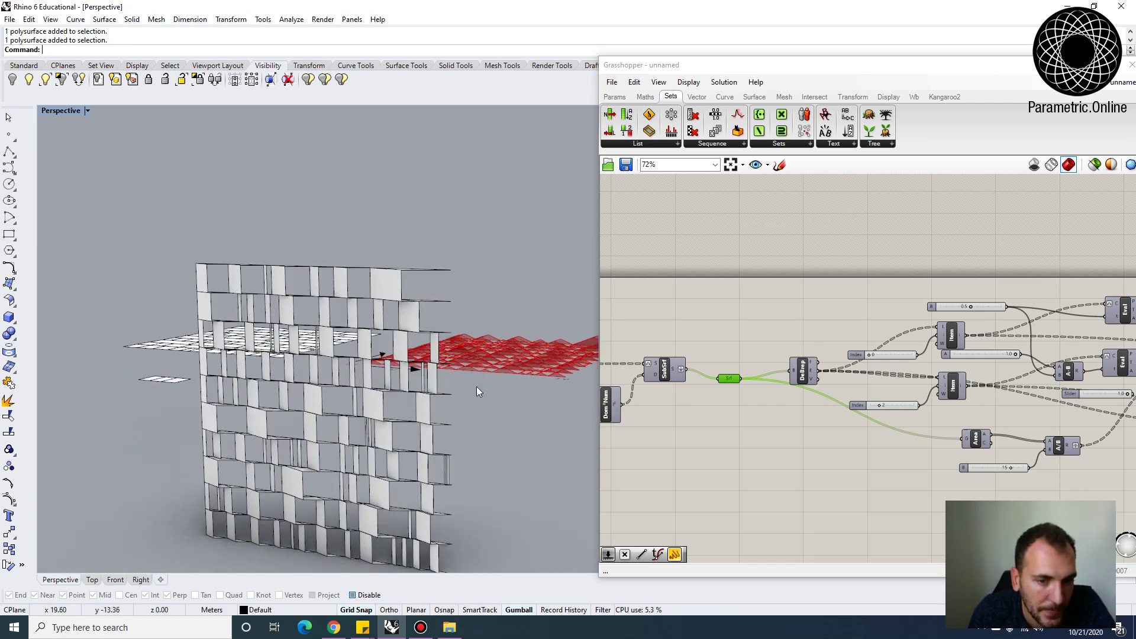
{"action": "right_click_drag", "start_coordinate": [413, 446], "coordinate": [544, 399]}
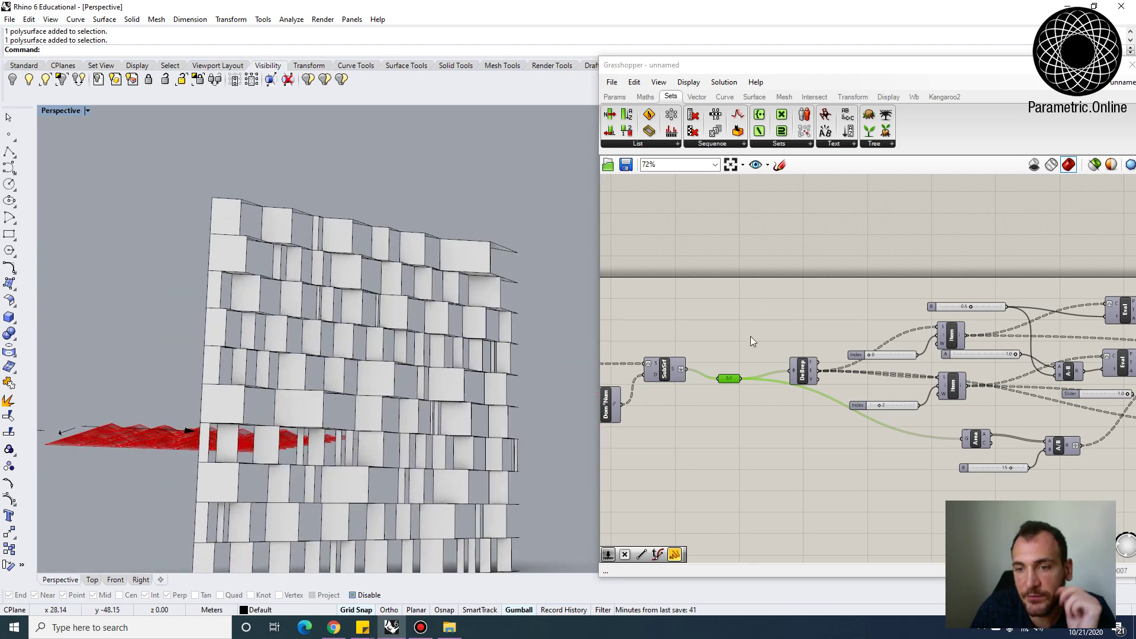
Widen the Grasshopper window and look over the start of the definition around the Panel number and Panel ratio groups.
{"action": "scroll", "coordinate": [751, 337], "scroll_direction": "down", "scroll_amount": 5}
{"action": "scroll", "coordinate": [733, 309], "scroll_direction": "up", "scroll_amount": 2}
{"action": "right_click_drag", "start_coordinate": [725, 302], "coordinate": [829, 321]}
{"action": "scroll", "coordinate": [840, 317], "scroll_direction": "down", "scroll_amount": 2}
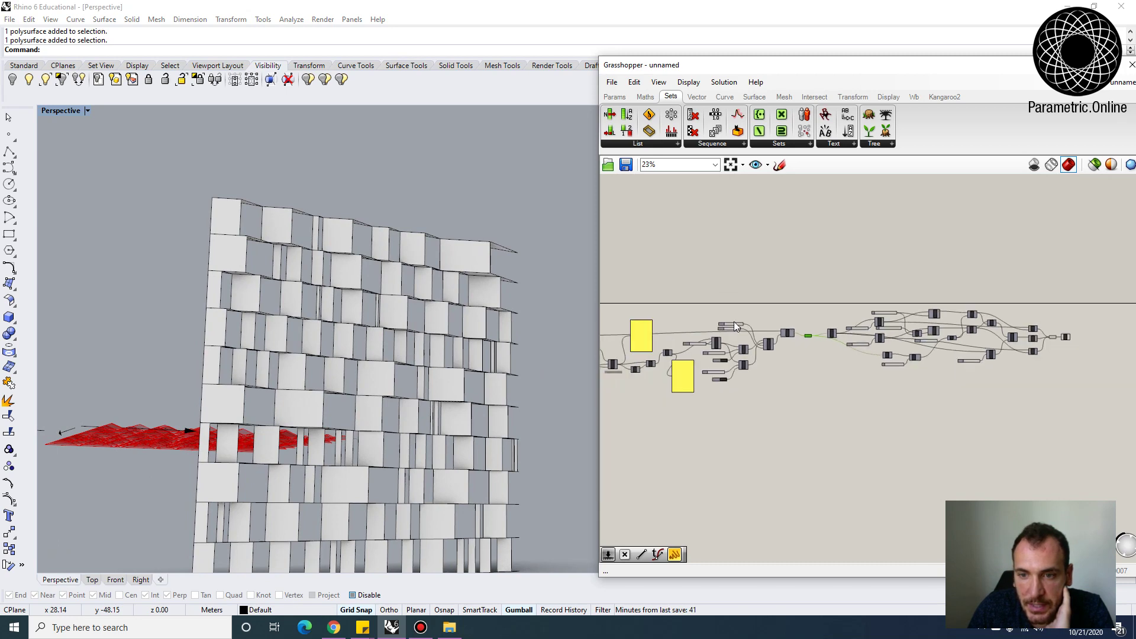
{"action": "right_click_drag", "start_coordinate": [755, 329], "coordinate": [945, 312]}
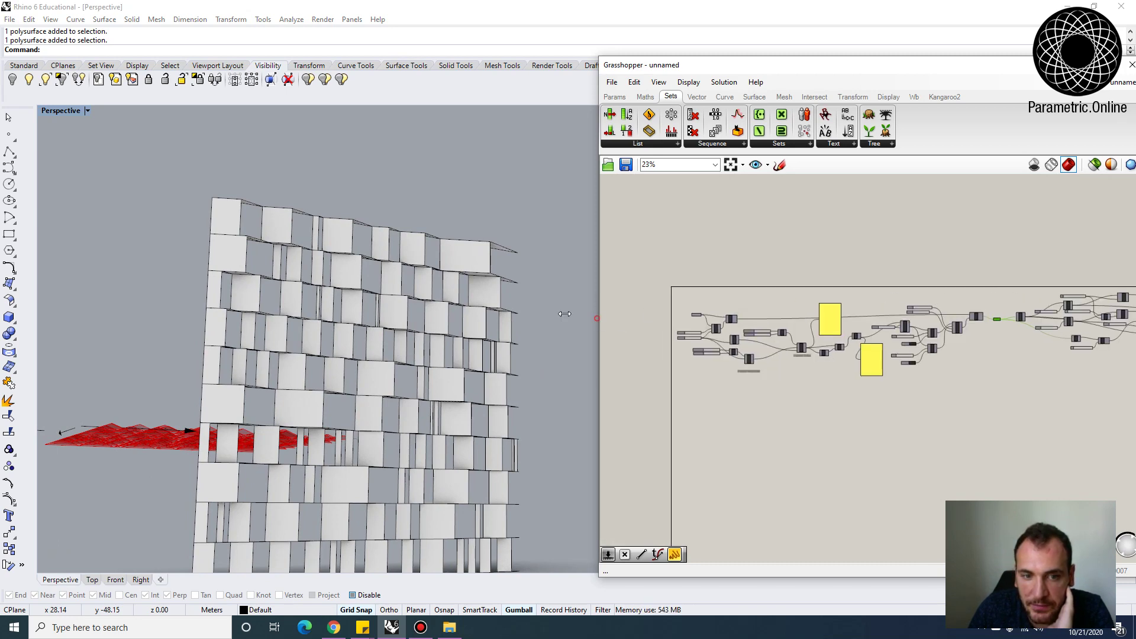
{"action": "left_click_drag", "start_coordinate": [564, 313], "coordinate": [479, 313]}
{"action": "scroll", "coordinate": [829, 385], "scroll_direction": "up", "scroll_amount": 2}
{"action": "left_click_drag", "start_coordinate": [977, 438], "coordinate": [552, 262]}
{"action": "left_click", "coordinate": [570, 274]}
{"action": "scroll", "coordinate": [578, 328], "scroll_direction": "up", "scroll_amount": 5}
{"action": "scroll", "coordinate": [550, 323], "scroll_direction": "down", "scroll_amount": 3}
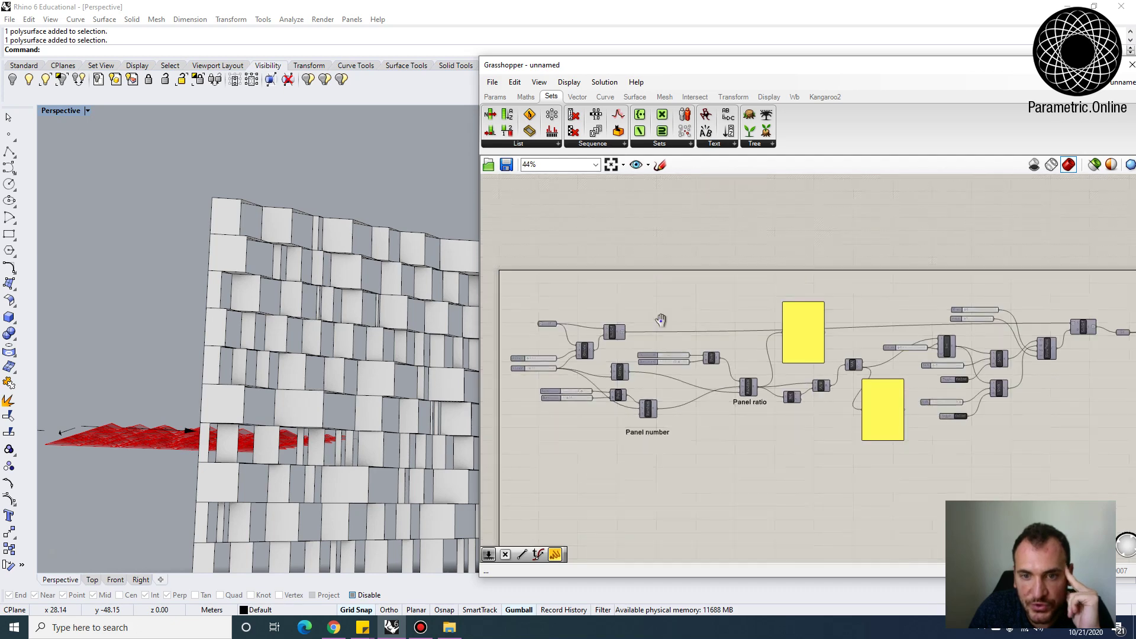
Nudge the Srf parameter upward to align it with the SubSrf component's output.
{"action": "right_click_drag", "start_coordinate": [661, 320], "coordinate": [495, 294]}
{"action": "scroll", "coordinate": [959, 293], "scroll_direction": "up", "scroll_amount": 5}
{"action": "left_click_drag", "start_coordinate": [949, 321], "coordinate": [939, 309]}
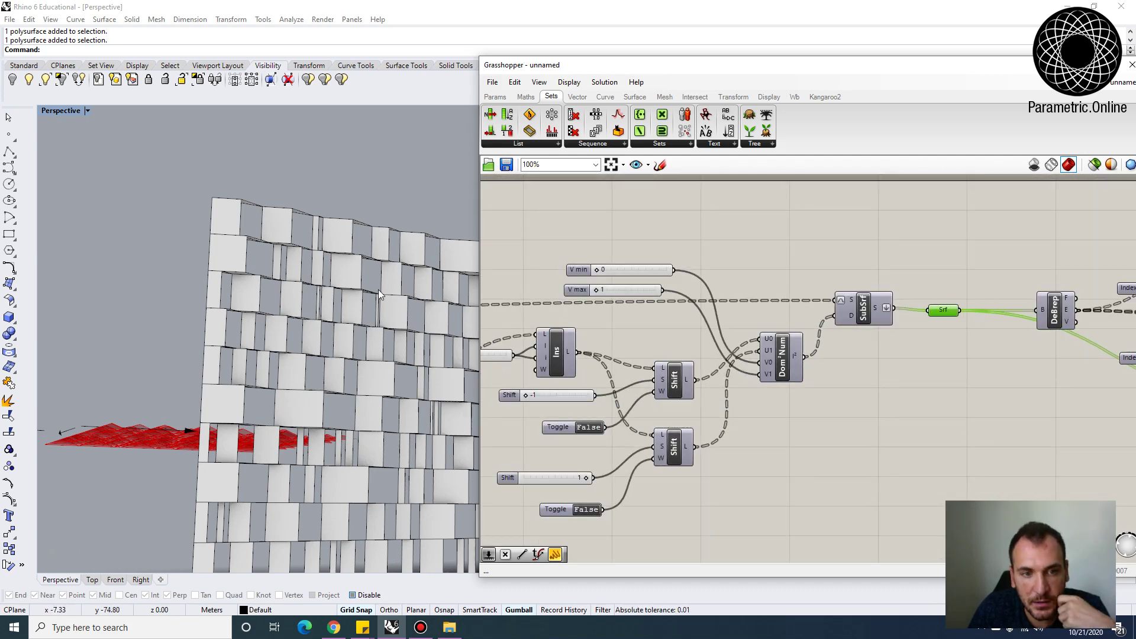
Follow the definition from the Srf parameter to Deconstruct Brep and inspect the data structure of its Edges output.
{"action": "scroll", "coordinate": [796, 330], "scroll_direction": "down", "scroll_amount": 5}
{"action": "right_click_drag", "start_coordinate": [1039, 329], "coordinate": [674, 324]}
{"action": "scroll", "coordinate": [683, 313], "scroll_direction": "up", "scroll_amount": 1}
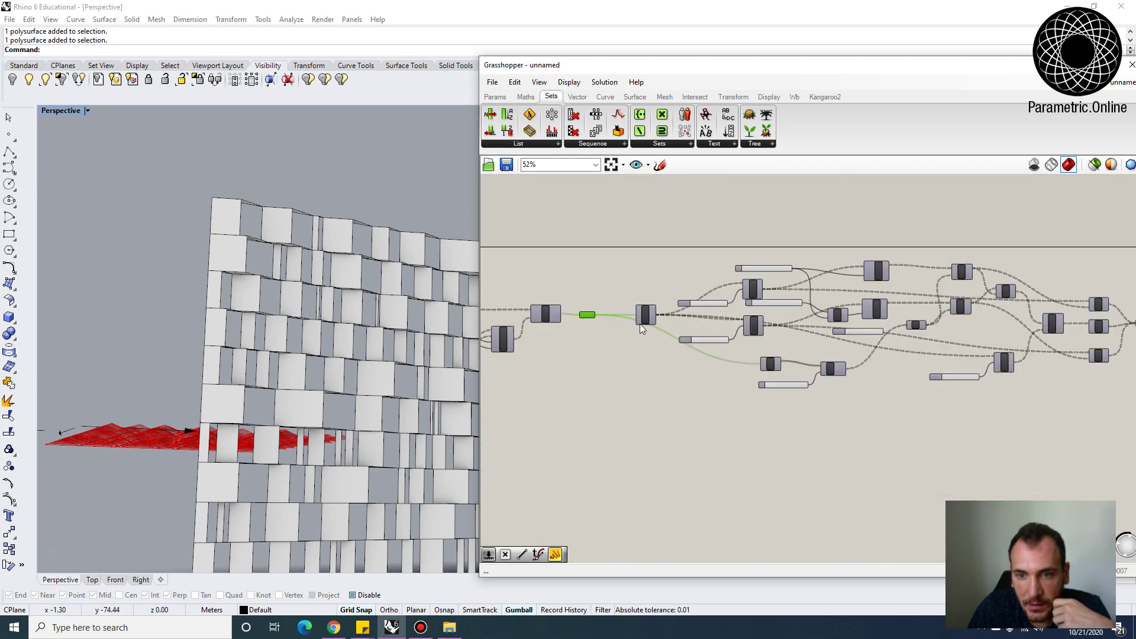
{"action": "scroll", "coordinate": [644, 331], "scroll_direction": "up", "scroll_amount": 2}
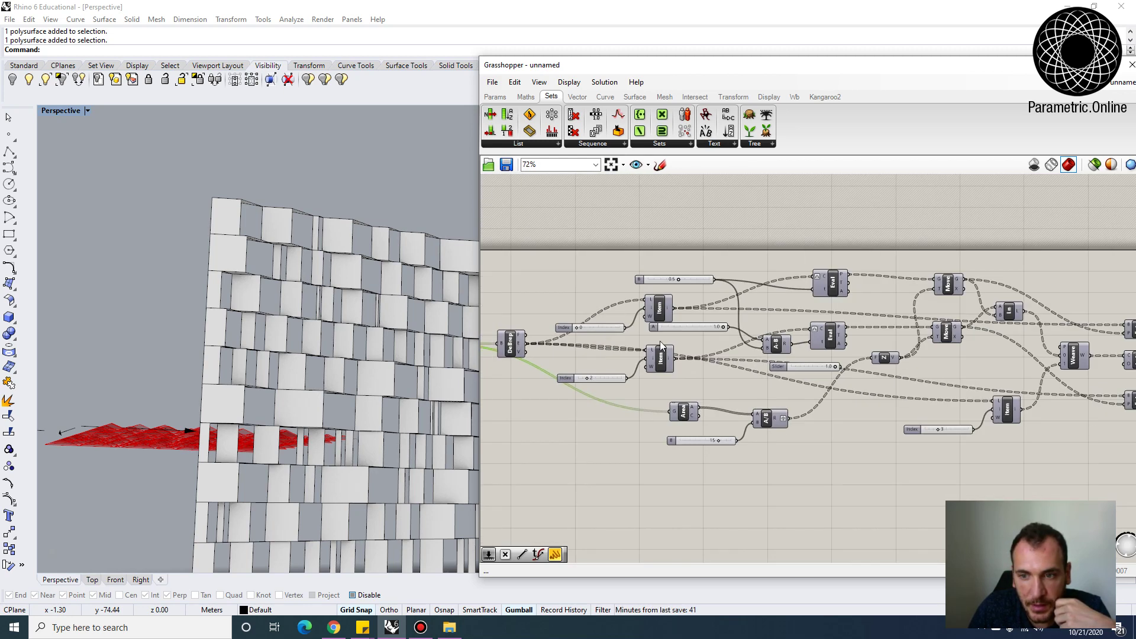
{"action": "scroll", "coordinate": [544, 343], "scroll_direction": "up", "scroll_amount": 2}
{"action": "left_click", "coordinate": [541, 340]}
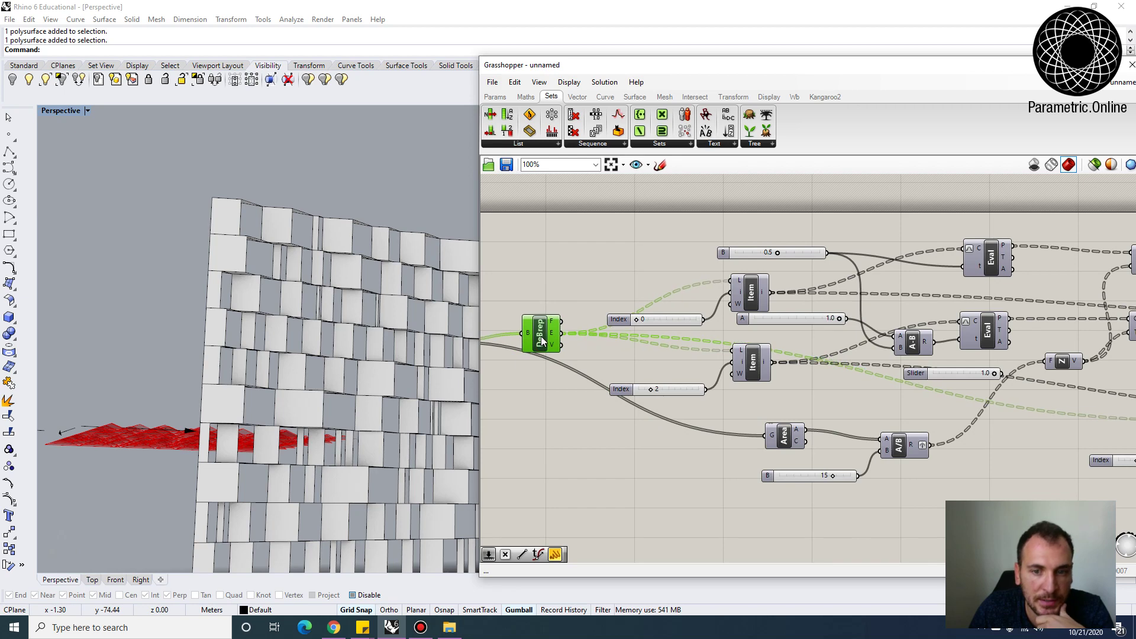
{"action": "scroll", "coordinate": [550, 335], "scroll_direction": "down", "scroll_amount": 1}
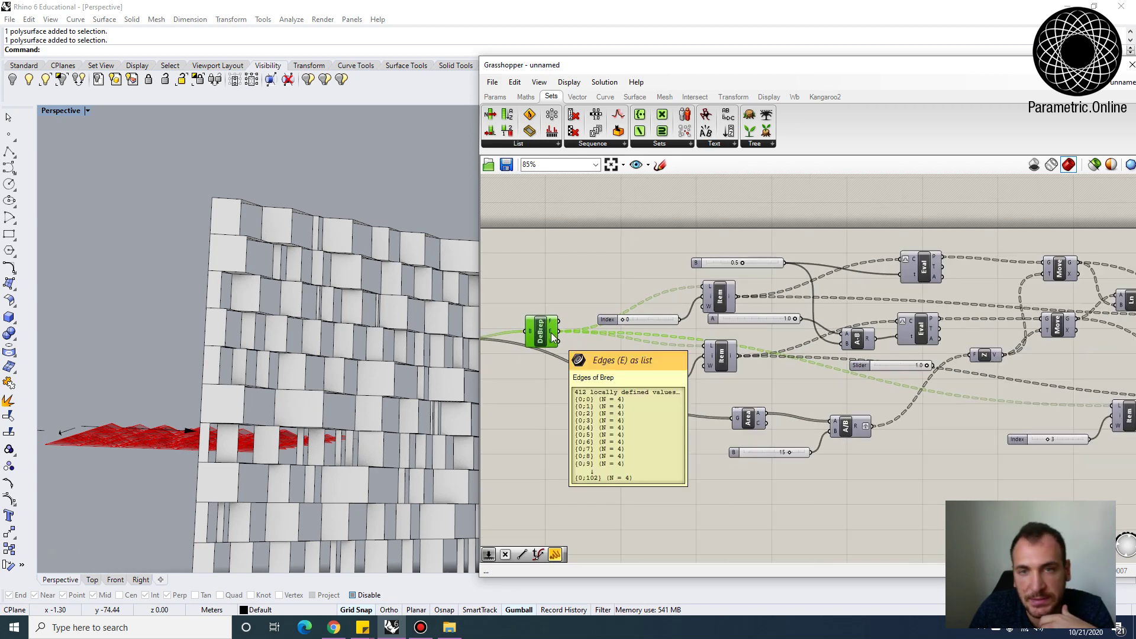
{"action": "scroll", "coordinate": [596, 336], "scroll_direction": "down", "scroll_amount": 1}
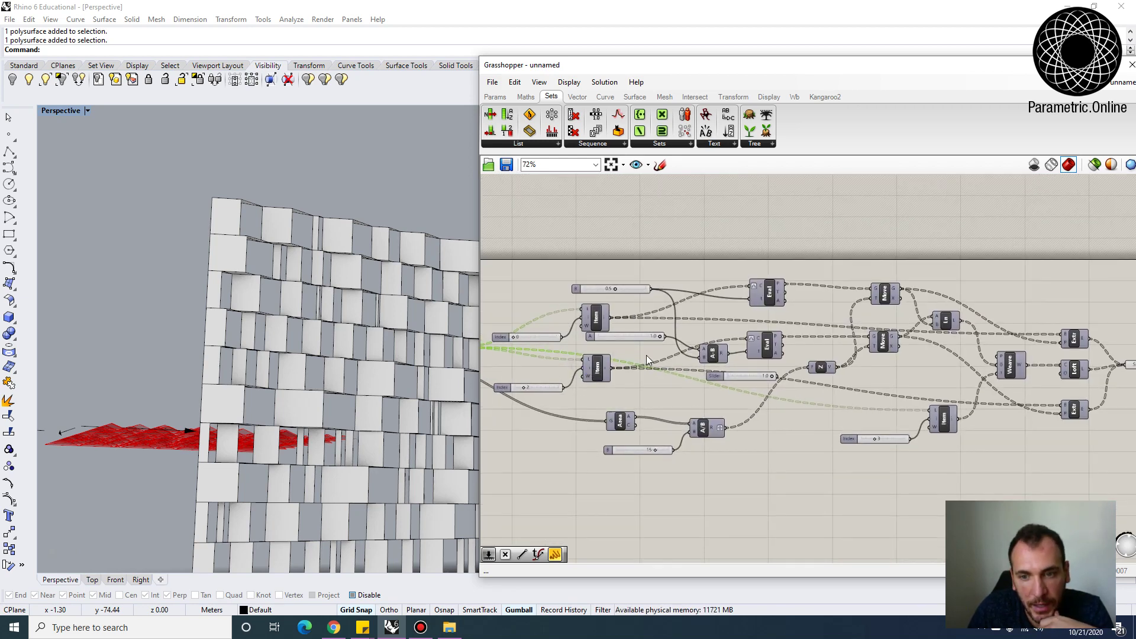
Compare the baked upright facade with the flat red preview and the original subdivided surface from several angles.
{"action": "right_click_drag", "start_coordinate": [292, 375], "coordinate": [331, 401]}
{"action": "right_click_drag", "start_coordinate": [1117, 382], "coordinate": [910, 367]}
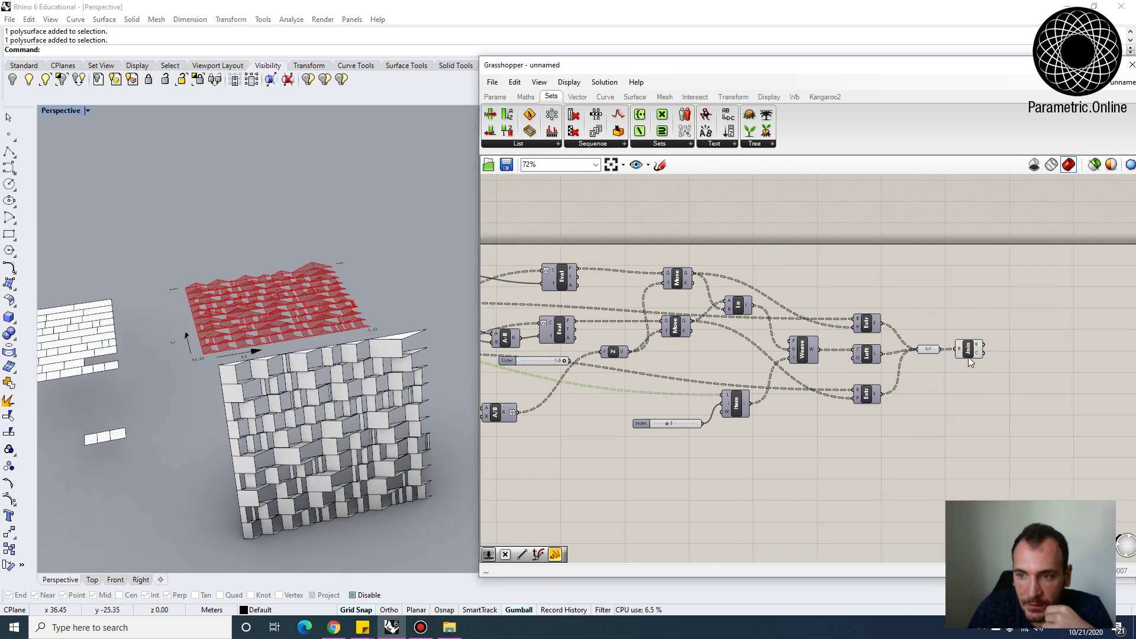
{"action": "scroll", "coordinate": [395, 344], "scroll_direction": "up", "scroll_amount": 3}
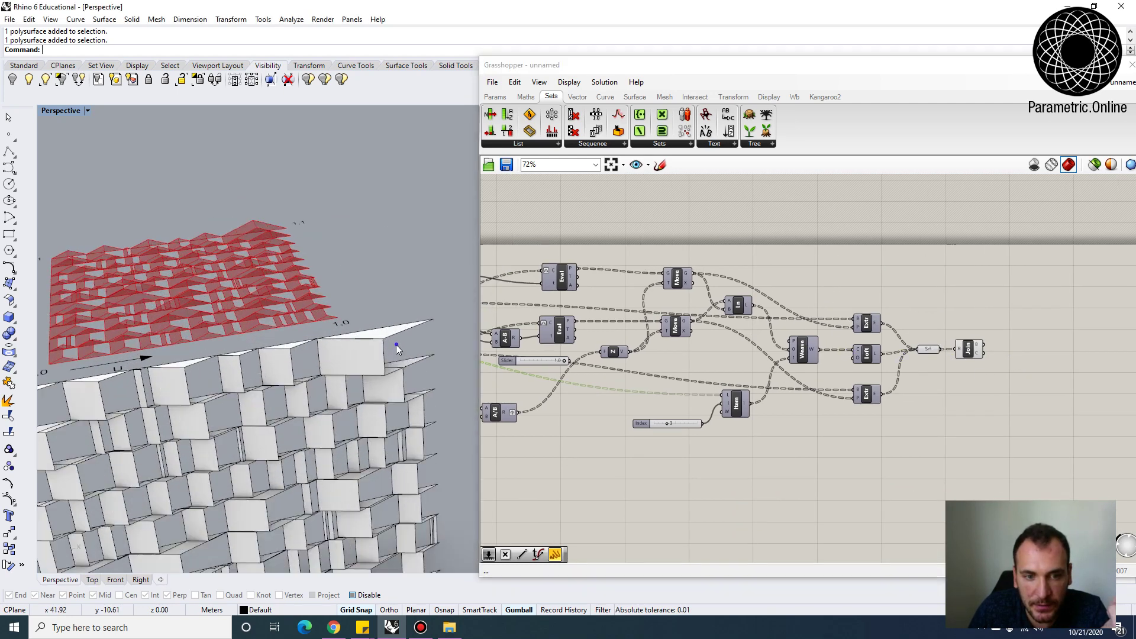
{"action": "left_click", "coordinate": [382, 346]}
{"action": "scroll", "coordinate": [391, 296], "scroll_direction": "down", "scroll_amount": 5}
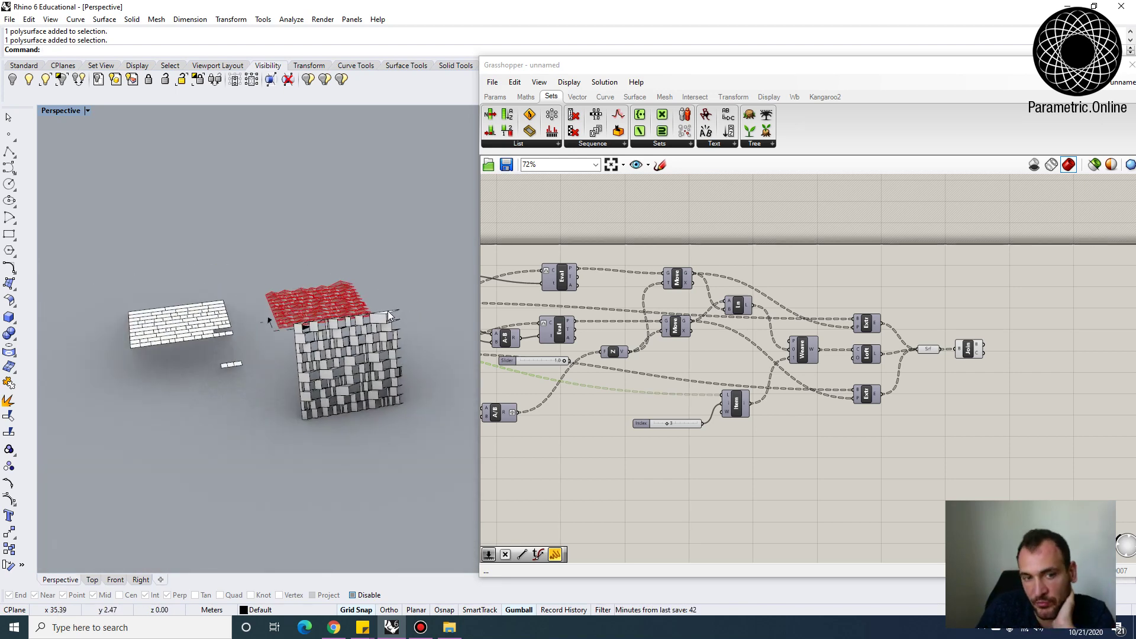
{"action": "right_click_drag", "start_coordinate": [299, 303], "coordinate": [302, 331]}
{"action": "scroll", "coordinate": [370, 298], "scroll_direction": "up", "scroll_amount": 2}
{"action": "right_click_drag", "start_coordinate": [371, 298], "coordinate": [329, 342]}
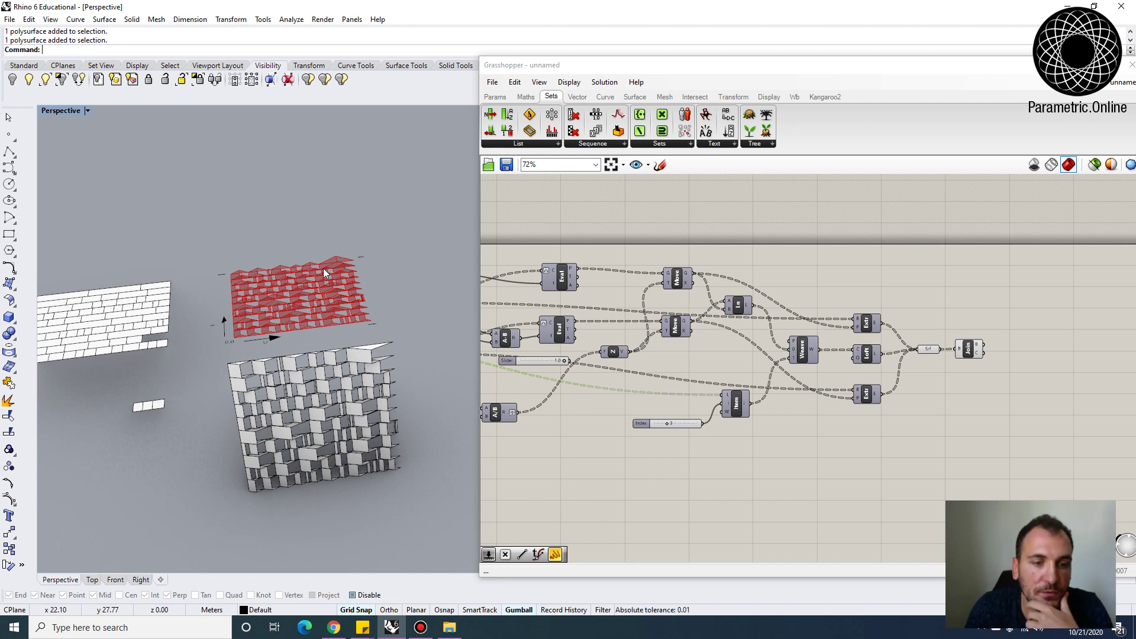
{"action": "scroll", "coordinate": [345, 408], "scroll_direction": "up", "scroll_amount": 5}
{"action": "scroll", "coordinate": [345, 408], "scroll_direction": "down", "scroll_amount": 5}
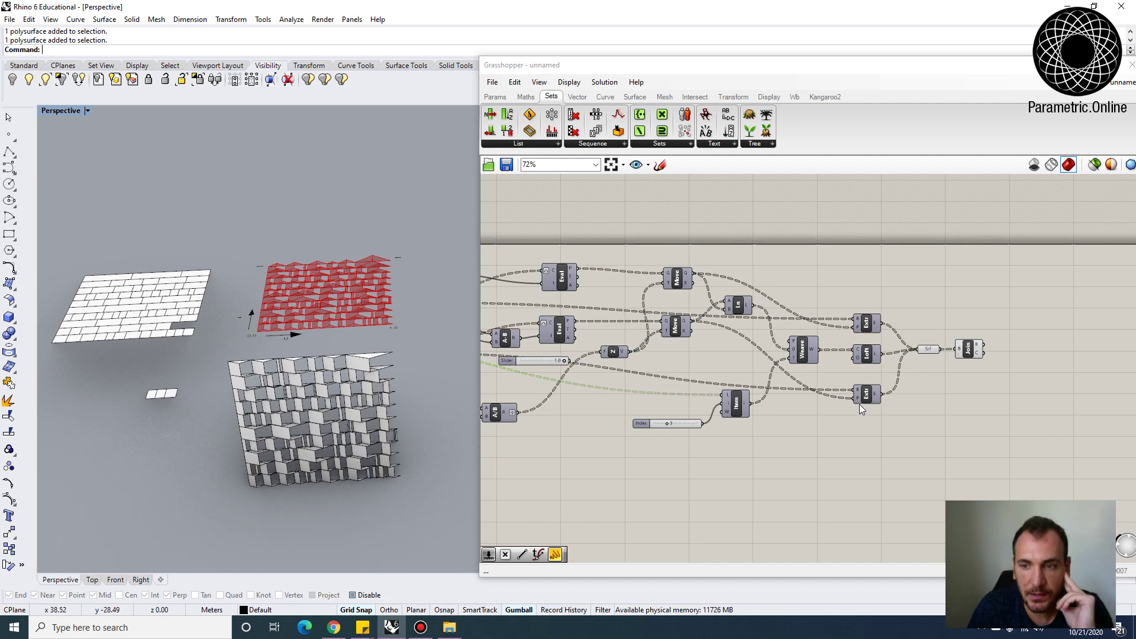
Examine the Area and Division components with their divisor slider, and how they feed the Unit Z vector for the folds.
{"action": "scroll", "coordinate": [731, 319], "scroll_direction": "down", "scroll_amount": 2}
{"action": "right_click_drag", "start_coordinate": [730, 320], "coordinate": [772, 321]}
{"action": "scroll", "coordinate": [724, 338], "scroll_direction": "up", "scroll_amount": 3}
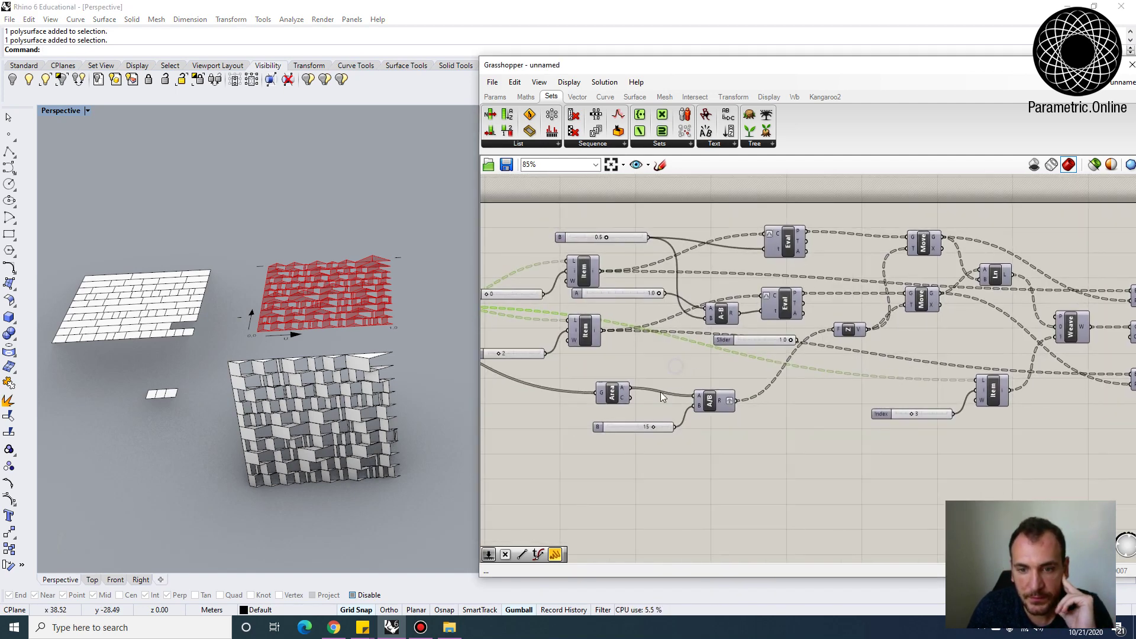
{"action": "right_click_drag", "start_coordinate": [580, 413], "coordinate": [645, 414]}
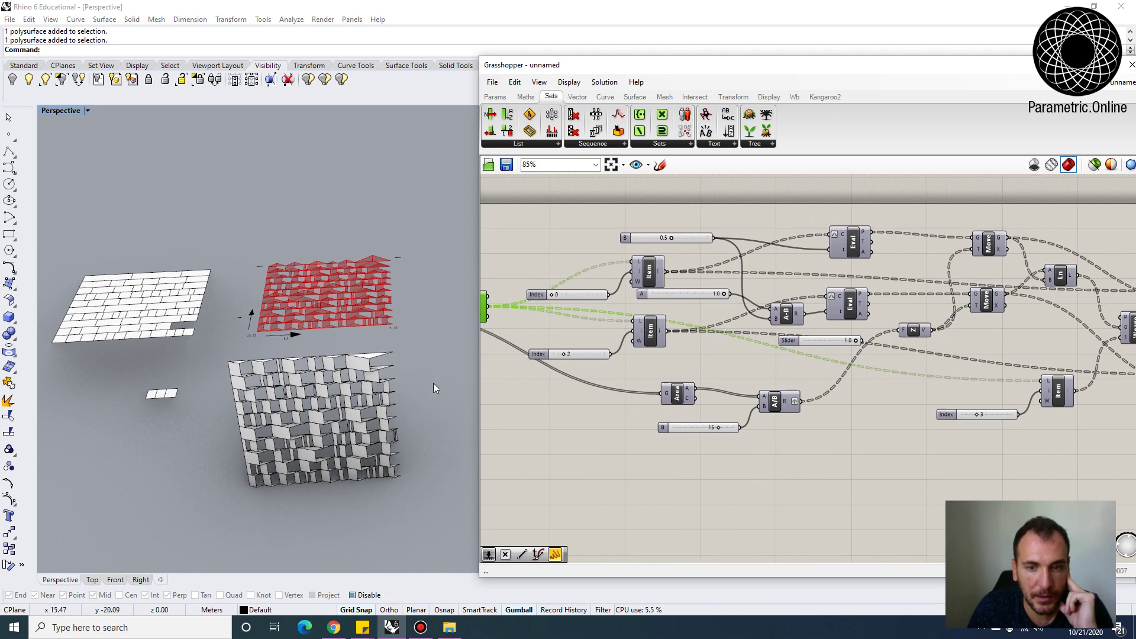
{"action": "left_click_drag", "start_coordinate": [633, 373], "coordinate": [791, 448]}
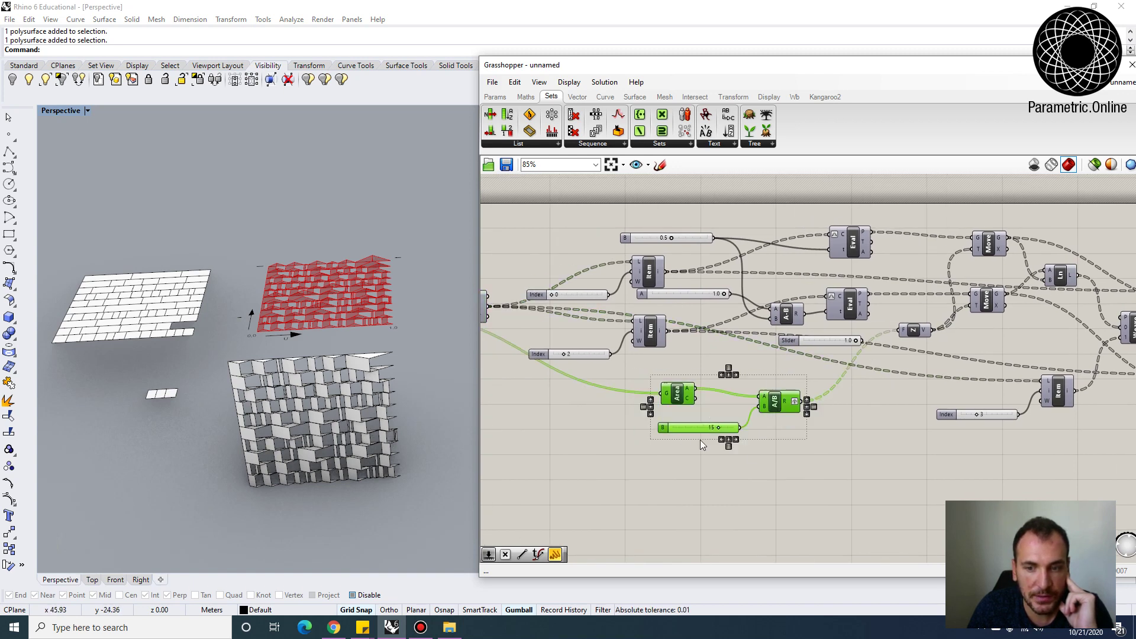
{"action": "right_click_drag", "start_coordinate": [637, 407], "coordinate": [708, 396]}
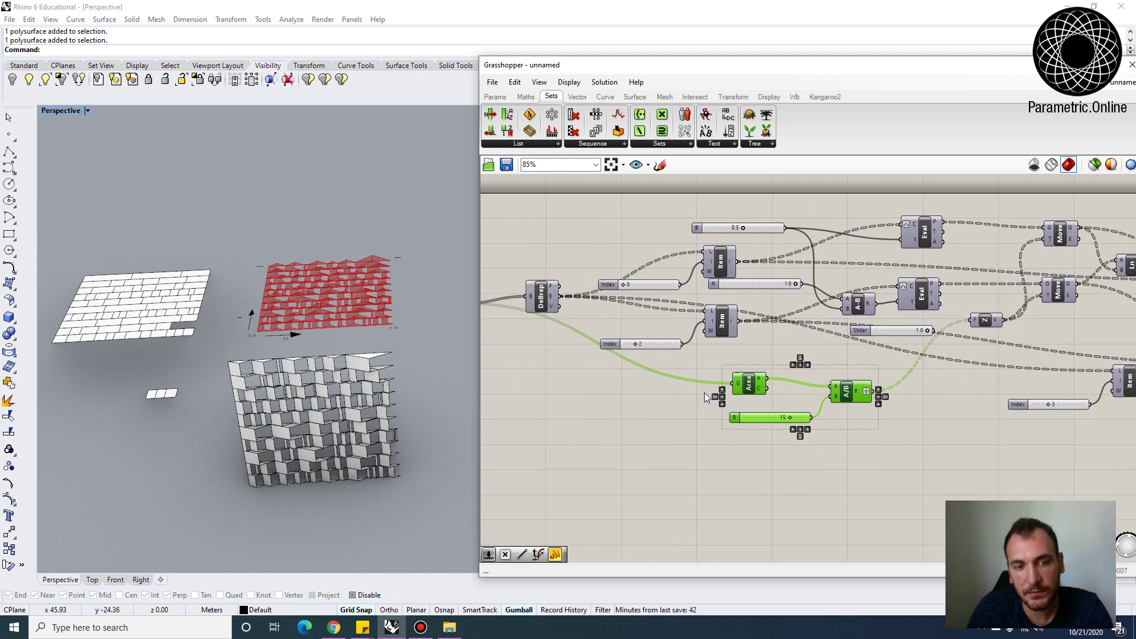
{"action": "left_click", "coordinate": [704, 476]}
{"action": "scroll", "coordinate": [740, 297], "scroll_direction": "down", "scroll_amount": 2}
{"action": "right_click_drag", "start_coordinate": [515, 310], "coordinate": [570, 313]}
{"action": "scroll", "coordinate": [570, 314], "scroll_direction": "down", "scroll_amount": 2}
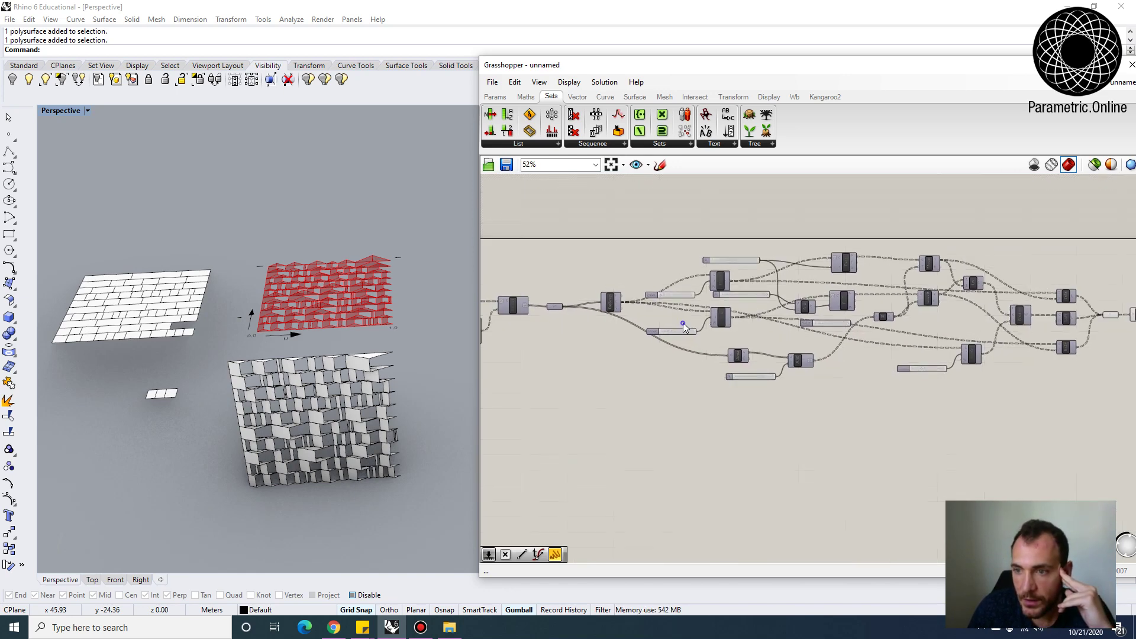
{"action": "right_click_drag", "start_coordinate": [683, 322], "coordinate": [620, 313]}
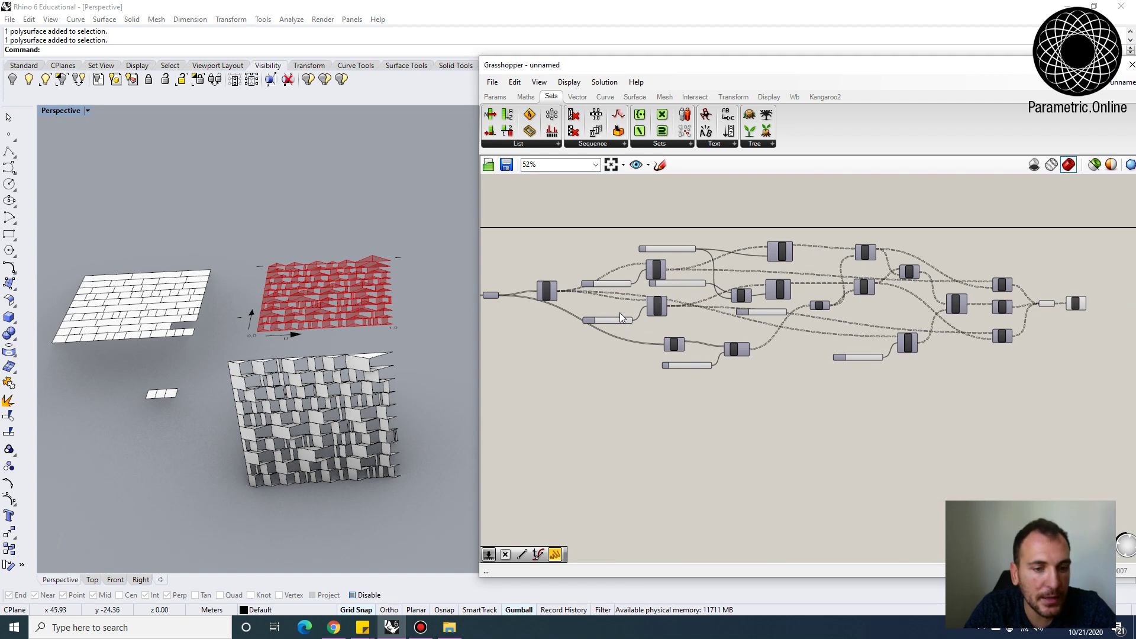